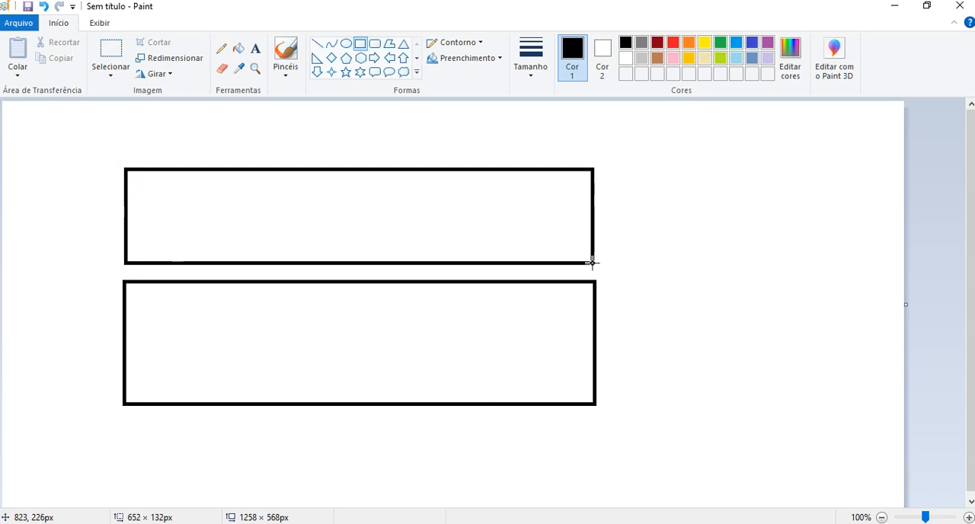
# Add the text "SAP BUSINES ONE - TELA" inside the upper rectangle, widening its text box so it fits on one line.
pyautogui.click(255, 48)
pyautogui.click(232, 195)
pyautogui.write('sap')
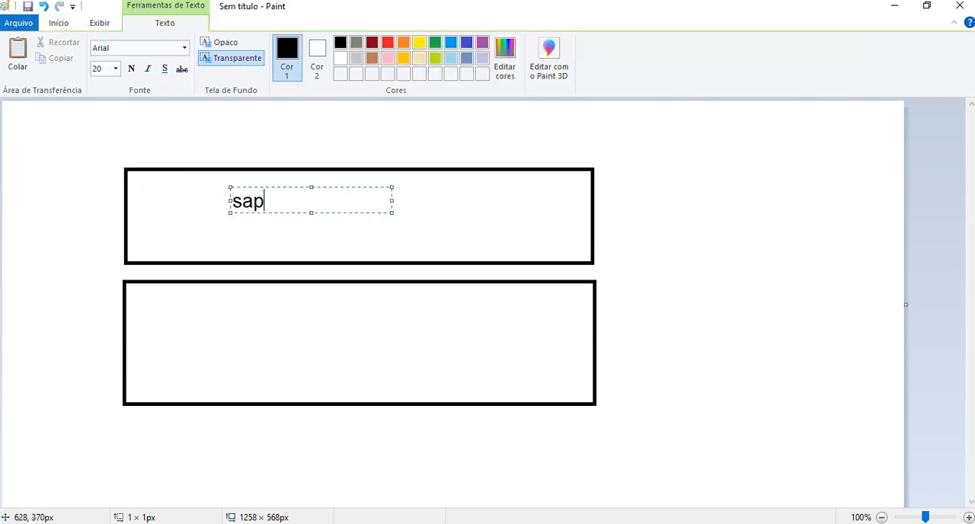
pyautogui.press('BackSpace')
pyautogui.press('BackSpace')
pyautogui.press('BackSpace')
pyautogui.write('SAP BS')
pyautogui.press('BackSpace')
pyautogui.write('USINES ONE - TELA')
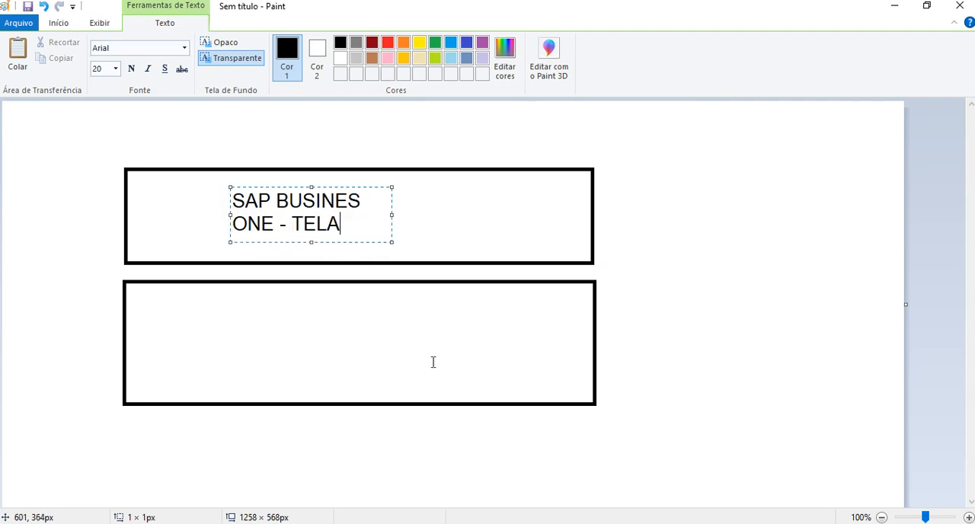
pyautogui.moveTo(392, 214); pyautogui.dragTo(584, 201)
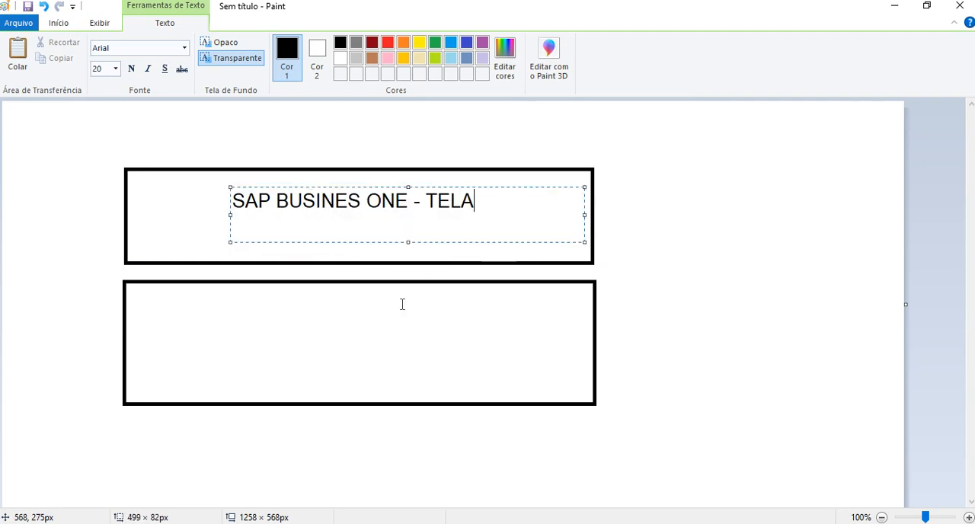
pyautogui.click(268, 335)
# Label the lower rectangle with ""DOCUMENTO" - BANCO DE DADOS" and "HANA" on a second line, and centre the text in the rectangle.
pyautogui.click(240, 333)
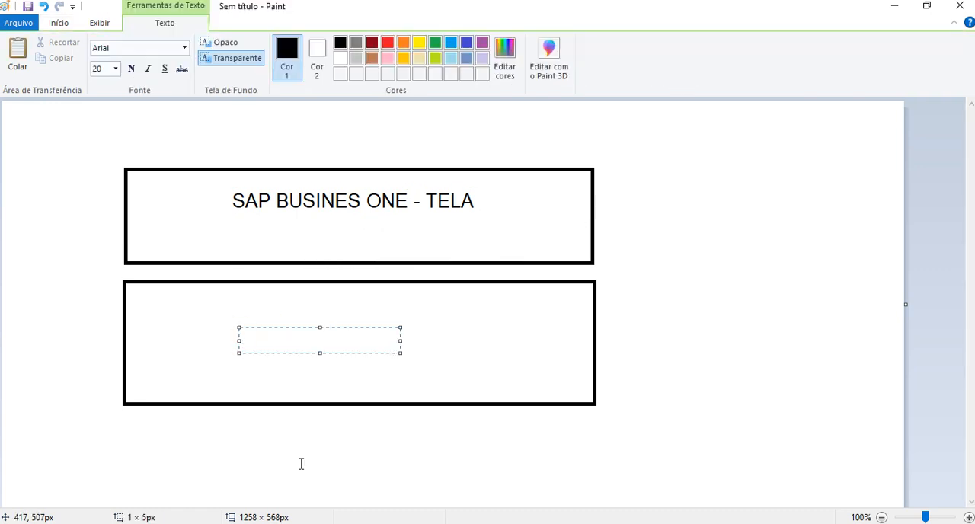
pyautogui.write('"DOCUMENTO" - BANCO DE DADOS')
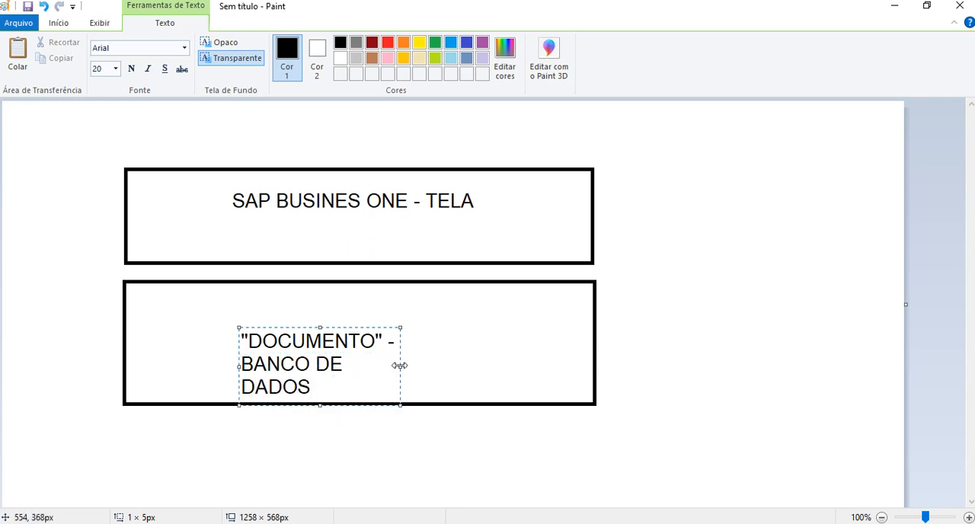
pyautogui.moveTo(400, 367); pyautogui.dragTo(778, 368)
pyautogui.press('Return')
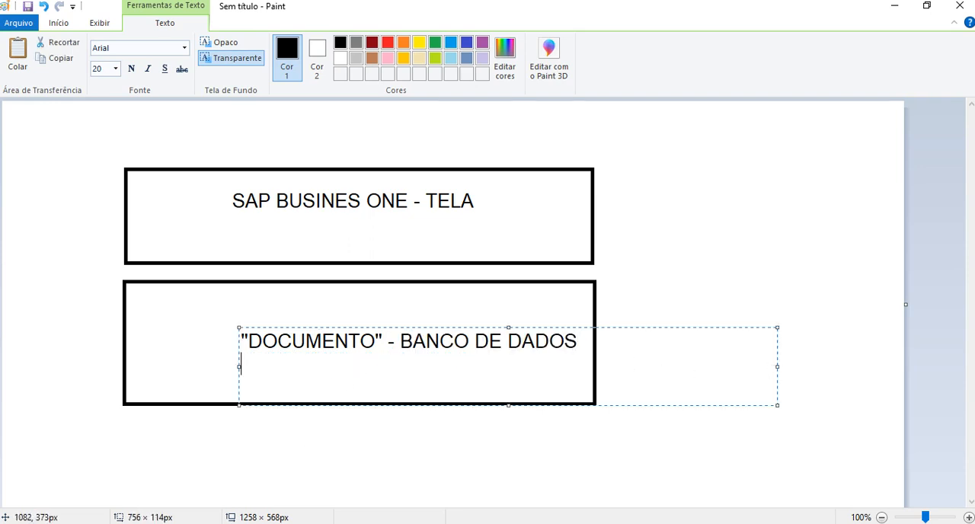
pyautogui.write('HANA')
pyautogui.moveTo(424, 330); pyautogui.dragTo(358, 313)
pyautogui.click(350, 290)
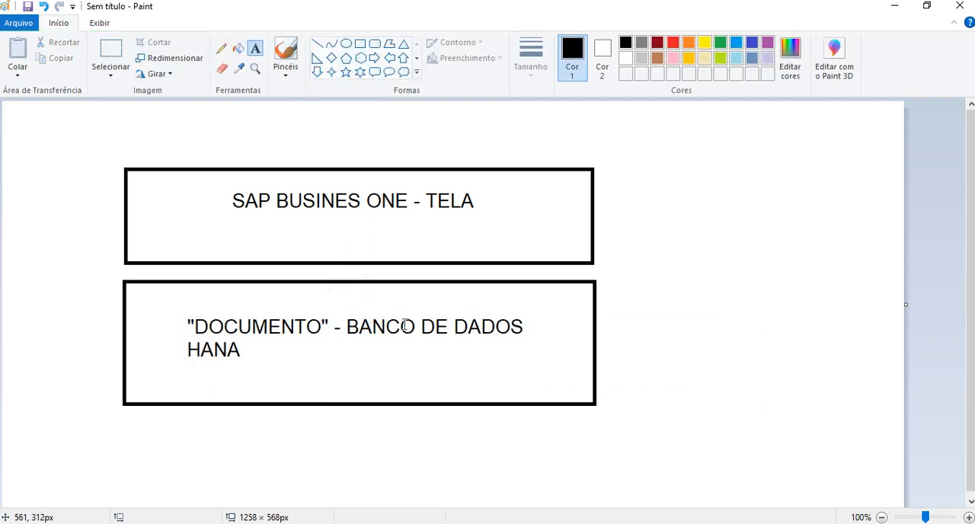
pyautogui.click(317, 72)
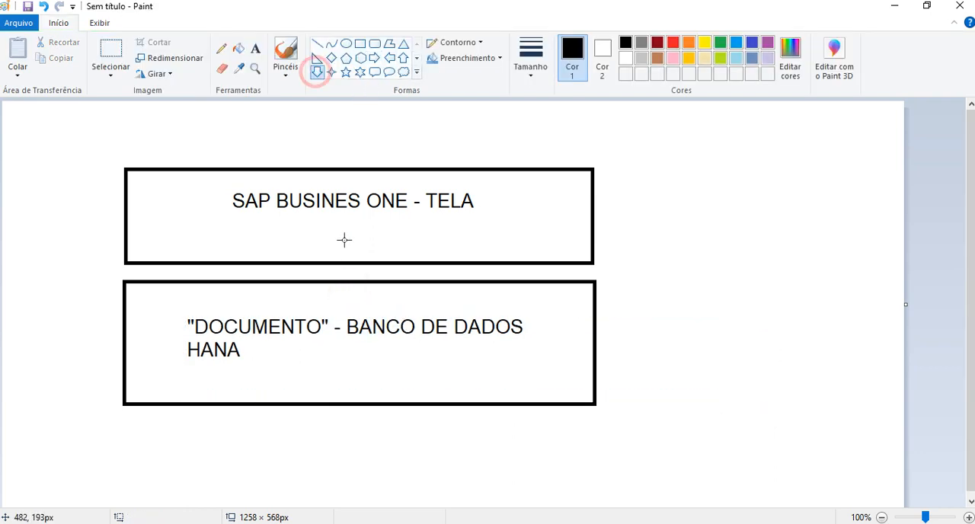
pyautogui.moveTo(337, 236); pyautogui.dragTo(384, 305)
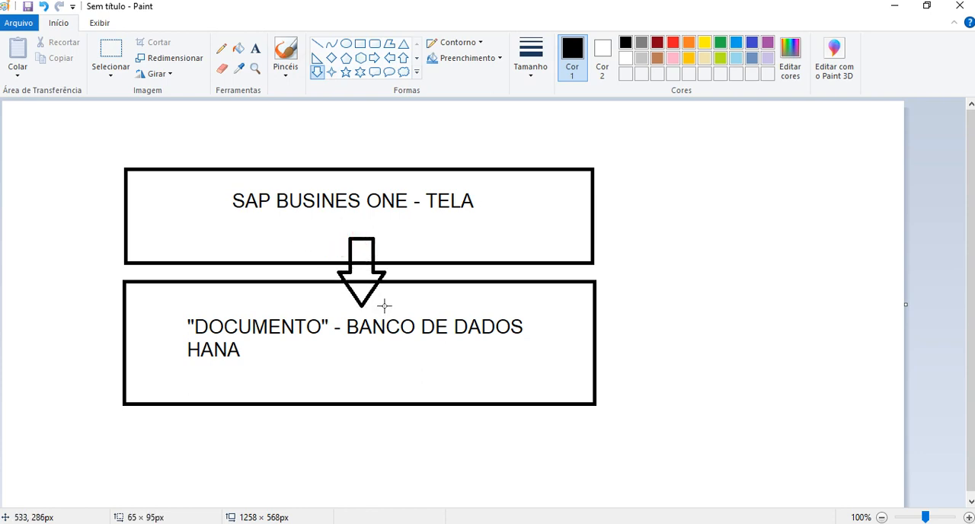
pyautogui.click(427, 381)
pyautogui.hotkey('ctrl', 'z')
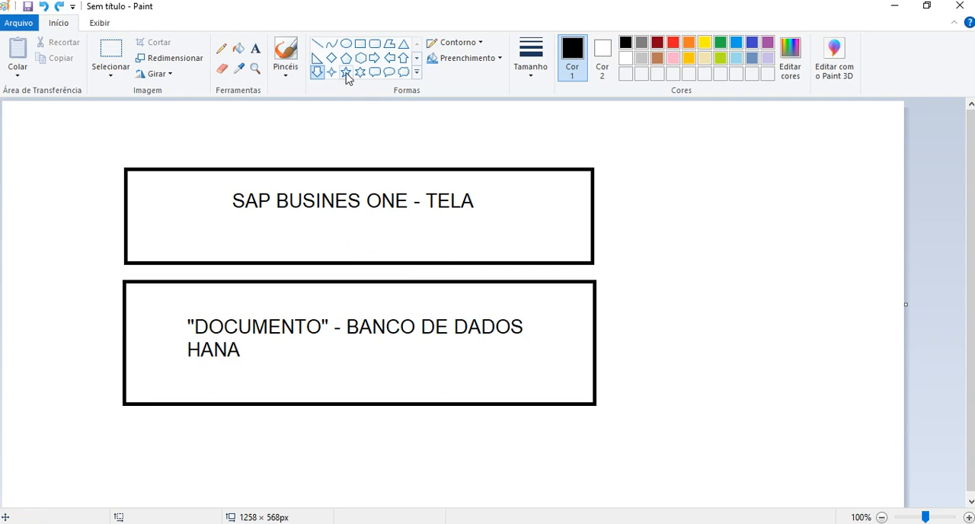
pyautogui.click(317, 72)
pyautogui.moveTo(300, 234); pyautogui.dragTo(331, 303)
pyautogui.hotkey('ctrl', 'z')
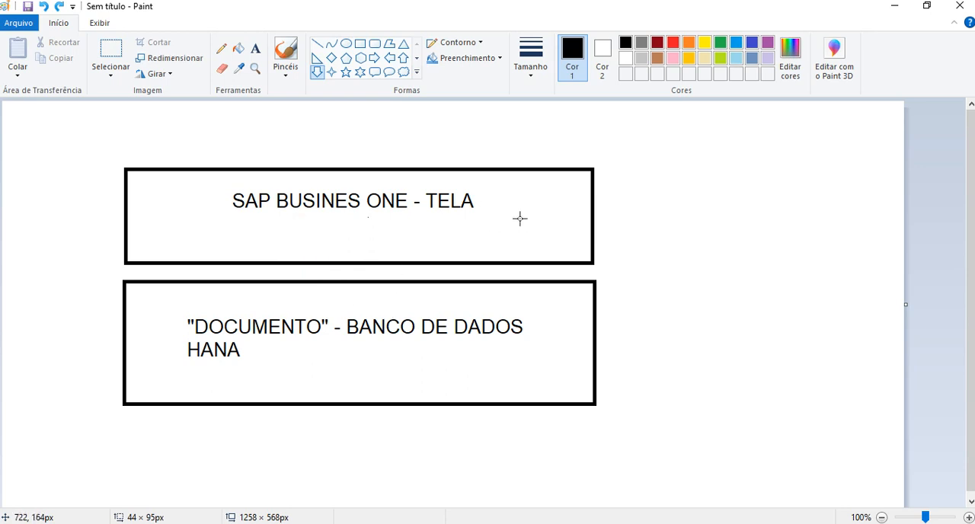
pyautogui.click(341, 71)
pyautogui.moveTo(521, 218); pyautogui.dragTo(551, 250)
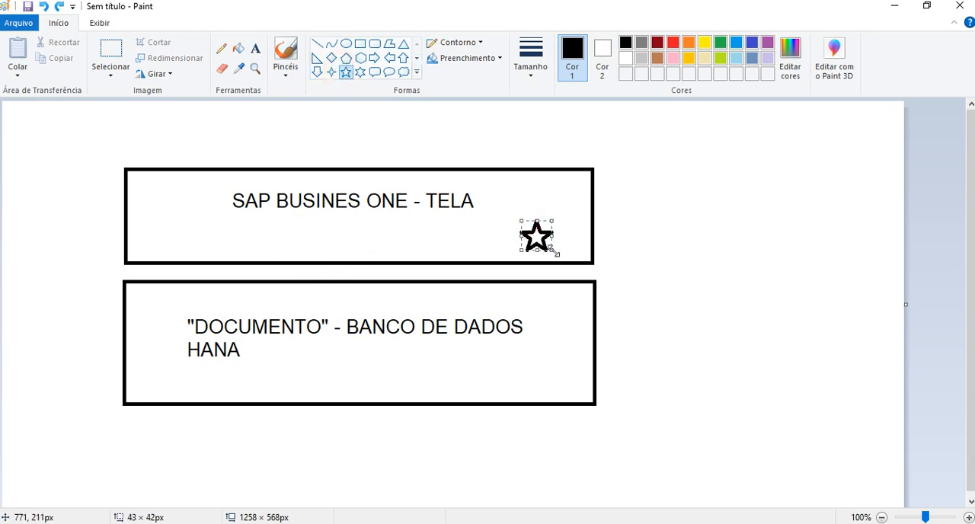
pyautogui.hotkey('ctrl', 'z')
# Switch to SAP Business One in the remote desktop session and open a new purchase order (Pedido de compra).
pyautogui.click(272, 493)
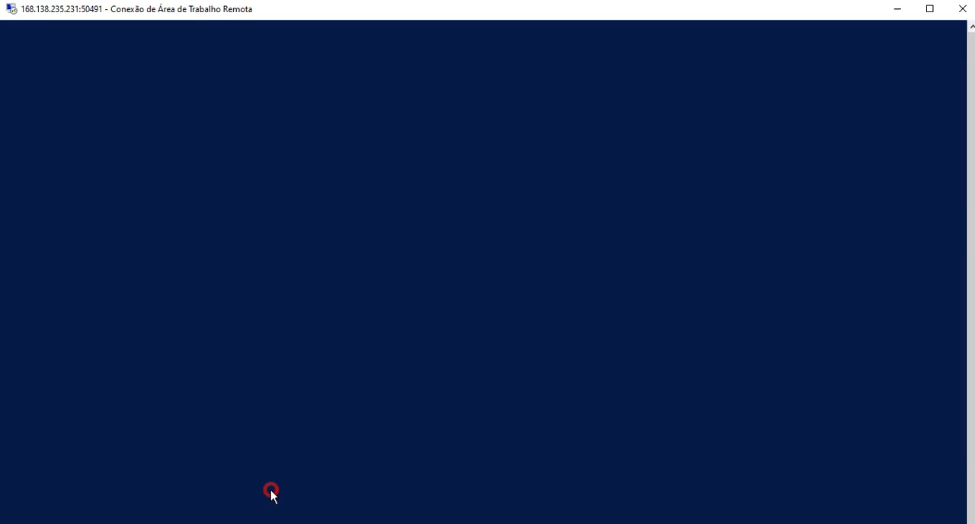
pyautogui.click(218, 36)
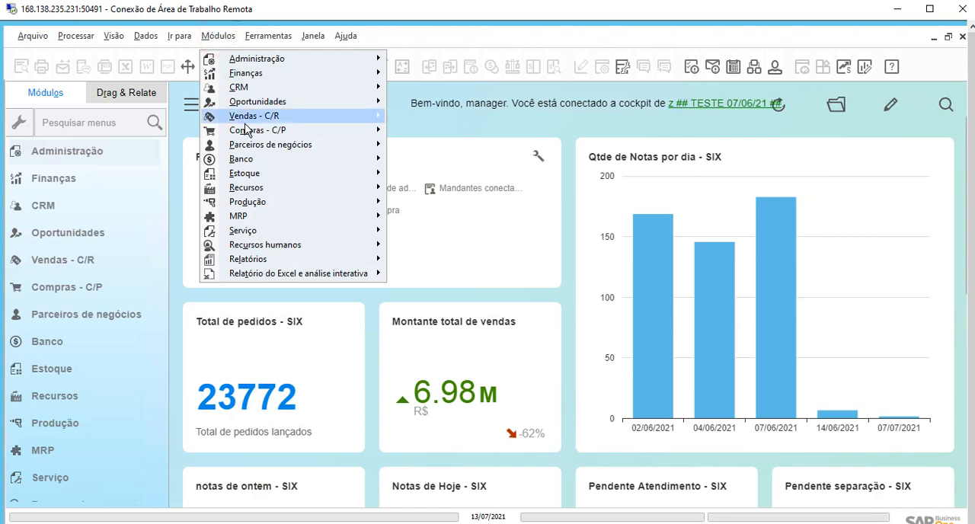
pyautogui.moveTo(245, 130)
pyautogui.click(477, 178)
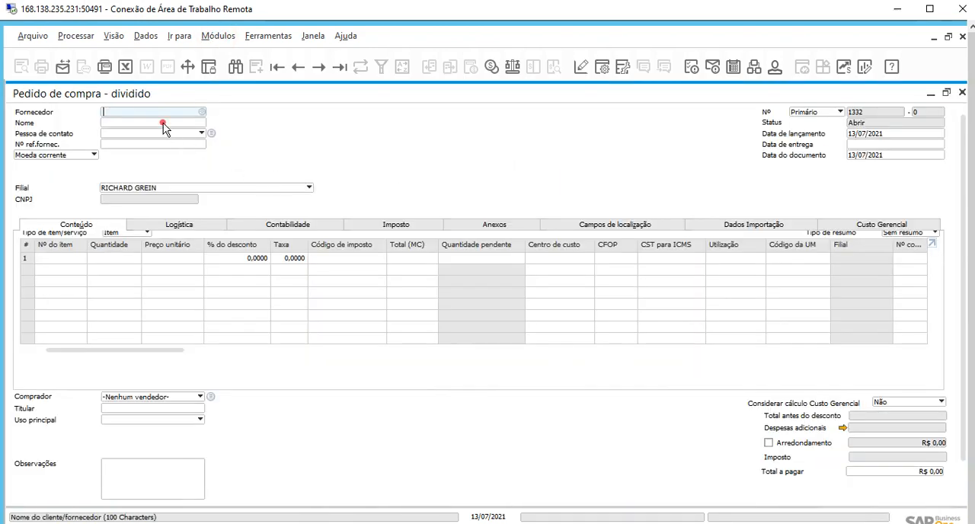
# Choose BANDEIRAS ADMINISTRAÇÃO DE BENS LTDA as supplier by searching the name *TRA, and enter item 1556 on the first order line.
pyautogui.click(163, 123)
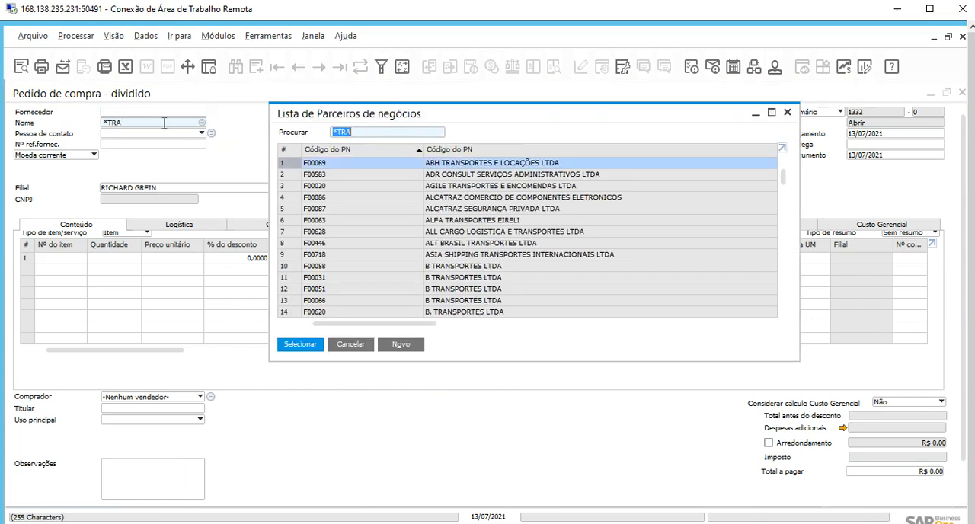
pyautogui.scroll(-2, 492, 297)
pyautogui.doubleClick(491, 291)
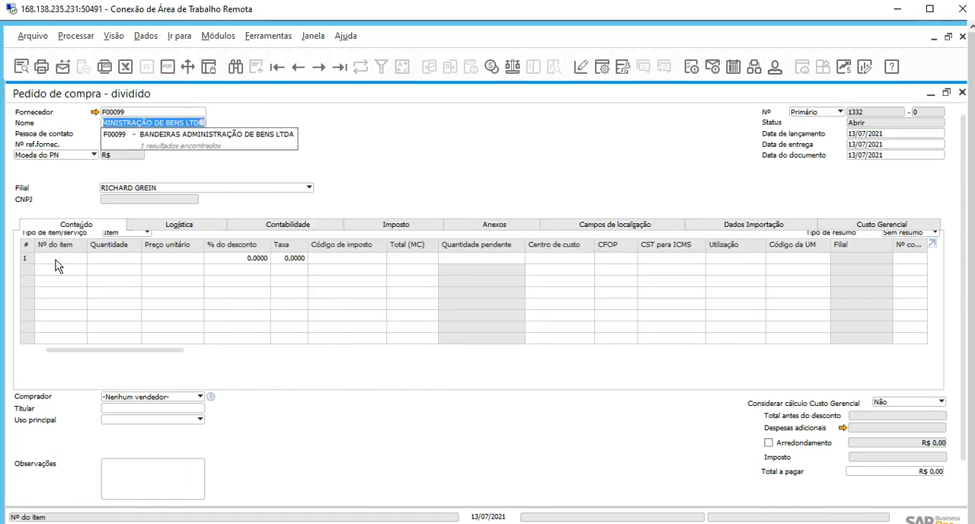
pyautogui.click(59, 259)
pyautogui.write('1556')
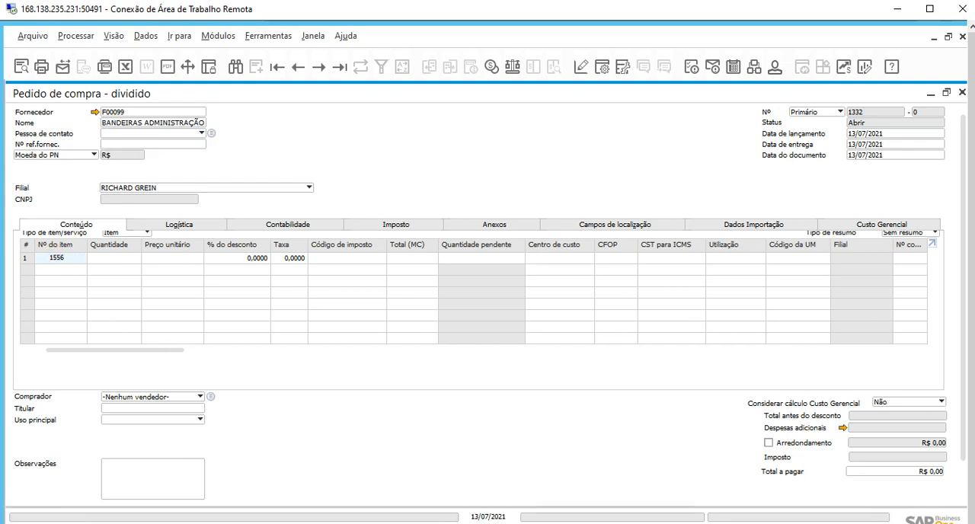
pyautogui.press('Tab')
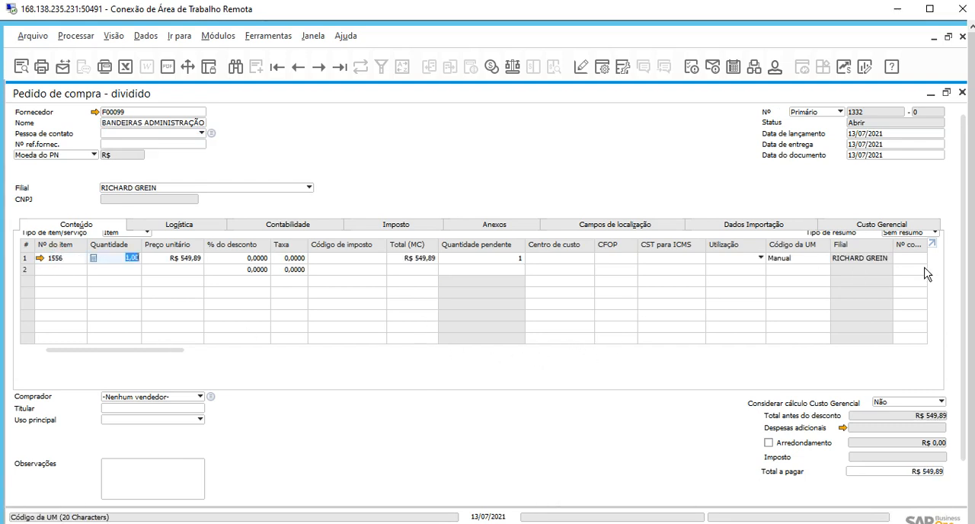
# Check the system information display option and examine the database field details for the order's Centro de custo column.
pyautogui.moveTo(971, 235); pyautogui.dragTo(966, 340)
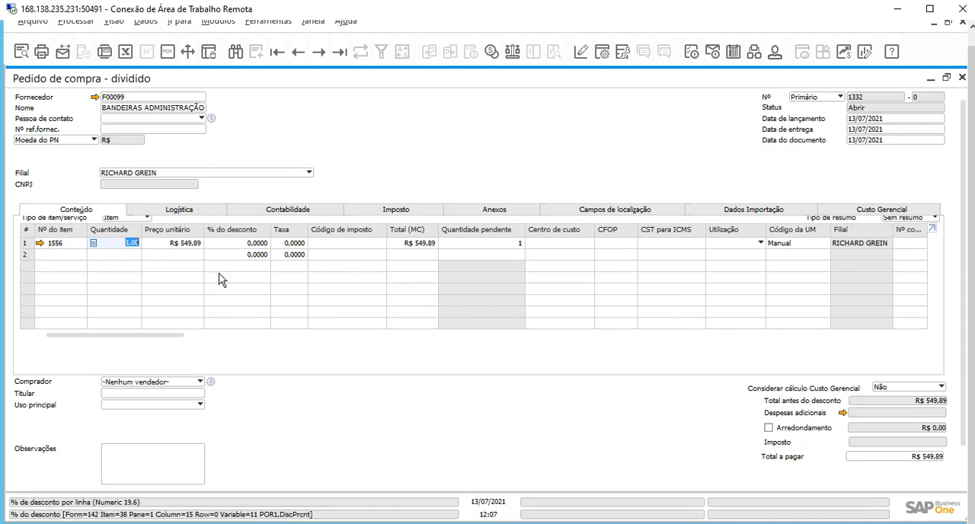
pyautogui.click(968, 235)
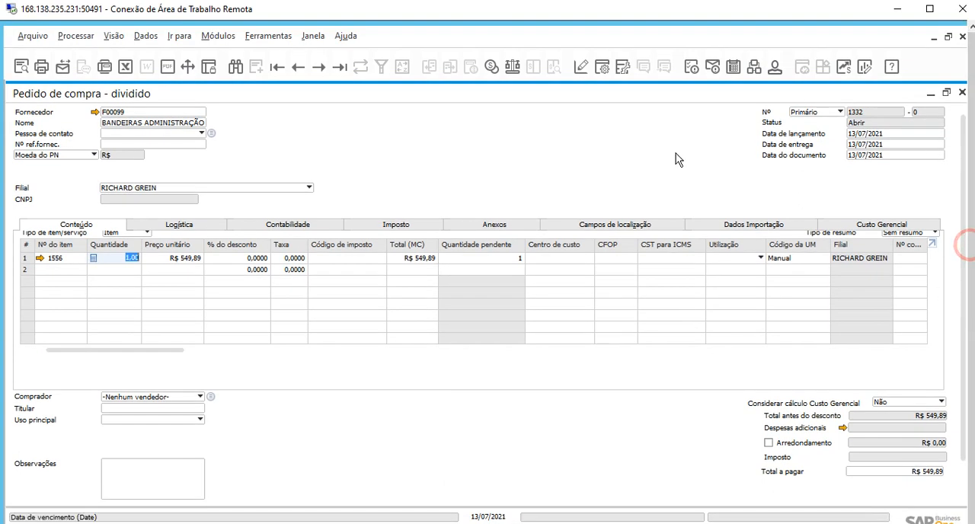
pyautogui.click(114, 36)
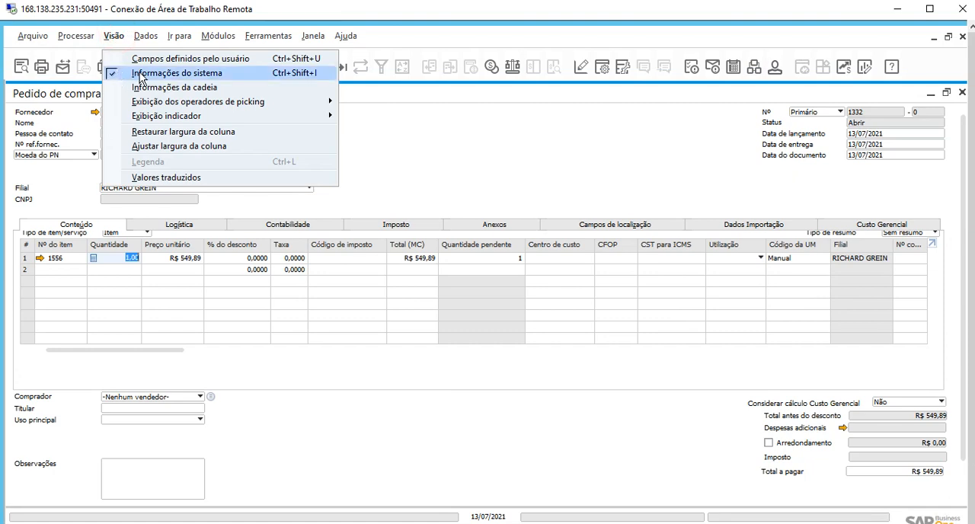
pyautogui.click(462, 160)
pyautogui.click(968, 189)
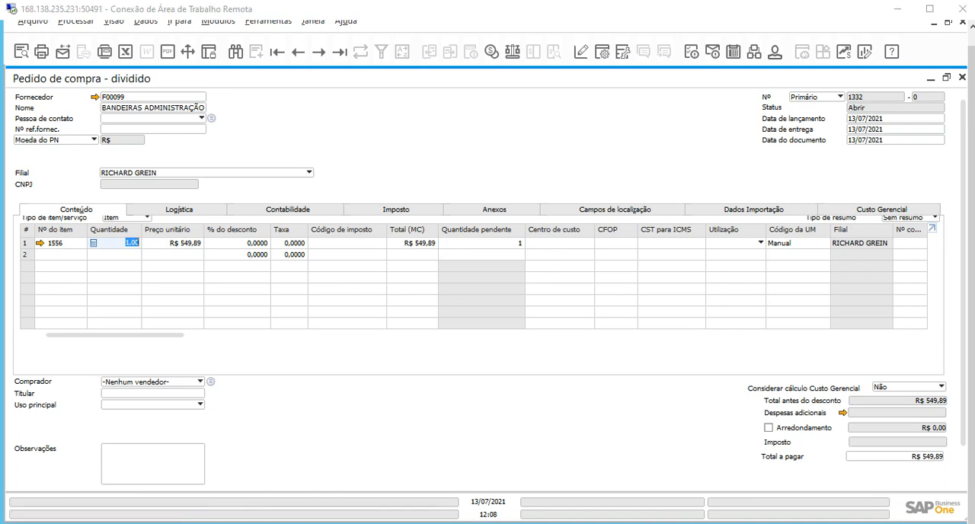
pyautogui.click(551, 396)
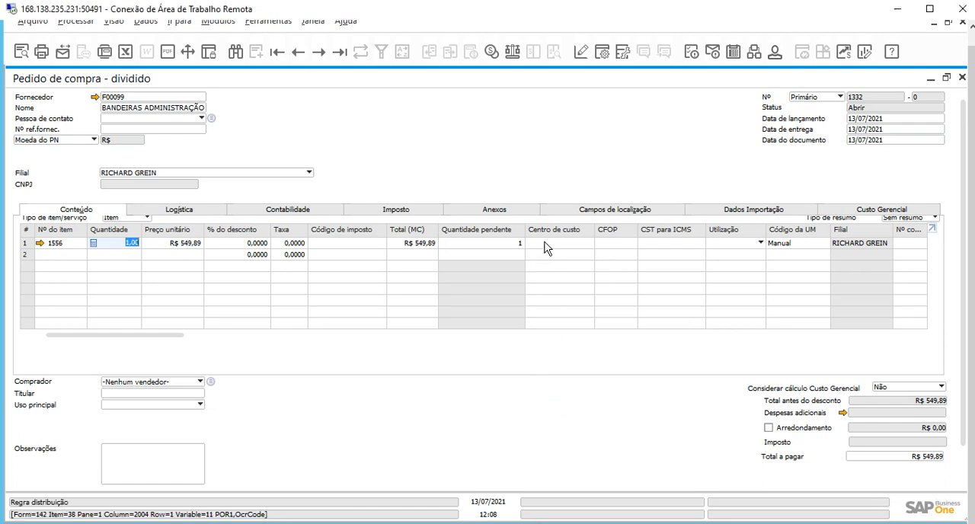
# Capture the "POR1,OcrCode" part of the field information line as a screenshot and copy it to the clipboard.
pyautogui.press('Print')
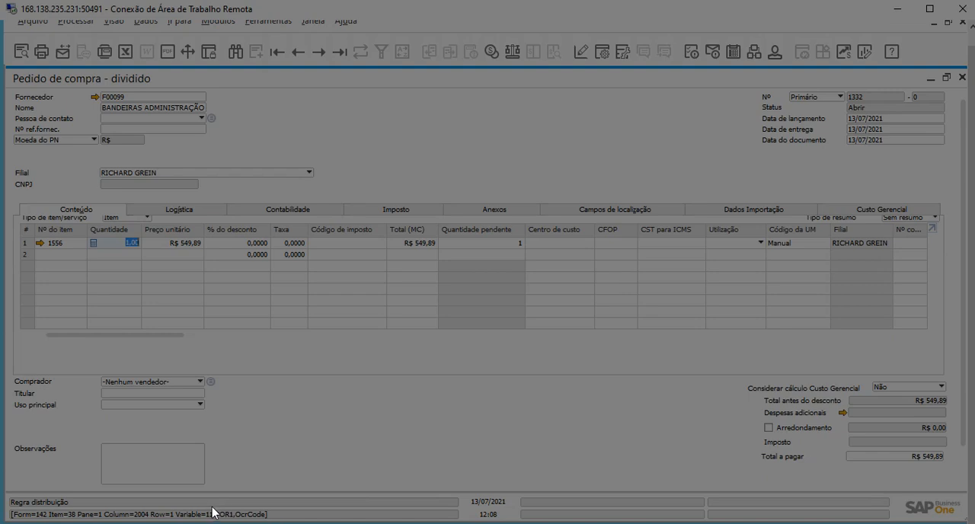
pyautogui.moveTo(212, 505)
pyautogui.mouseDown()
pyautogui.moveTo(233, 521)
pyautogui.moveTo(274, 515)
pyautogui.mouseUp()
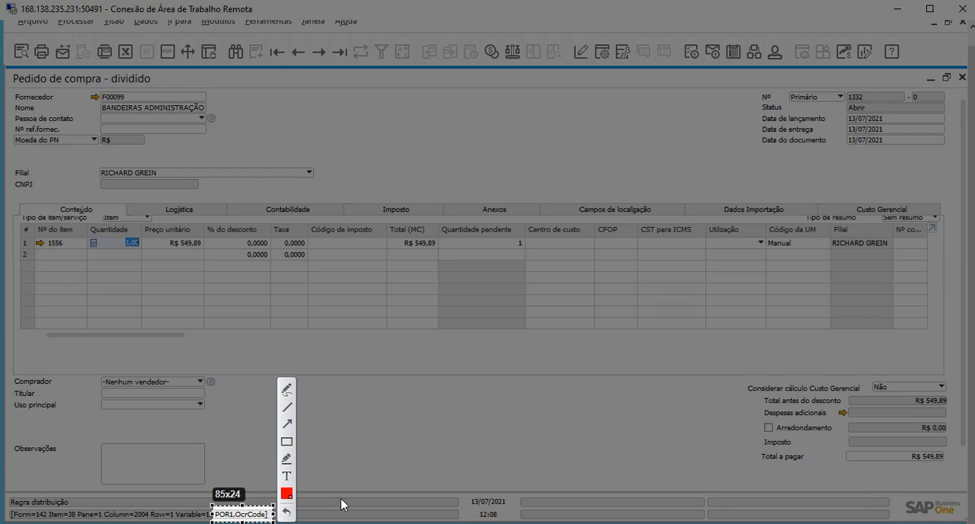
pyautogui.hotkey('ctrl', 'c')
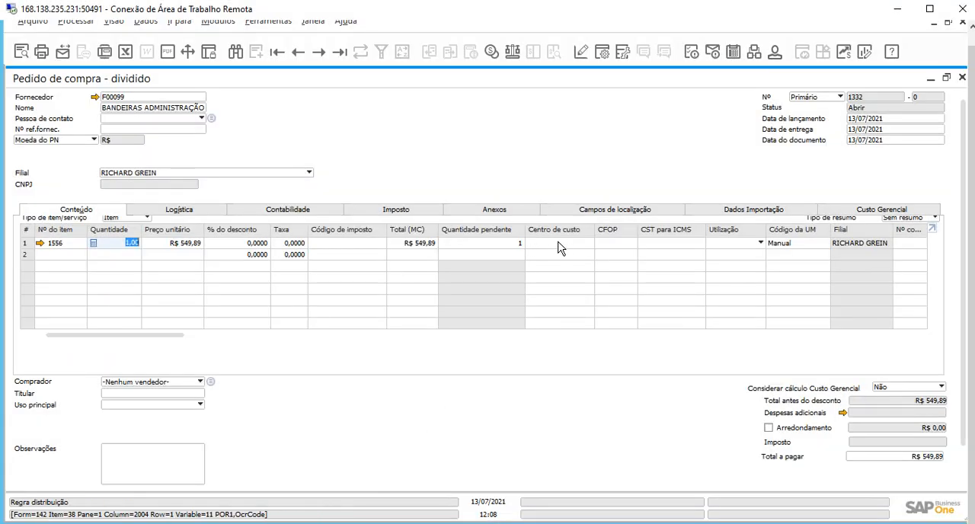
# Switch to Paint and add the text POR1."OcrCode" in the lower-right part of the HANA rectangle.
pyautogui.click(429, 523)
pyautogui.moveTo(526, 352); pyautogui.dragTo(578, 398)
pyautogui.hotkey('ctrl', 'z')
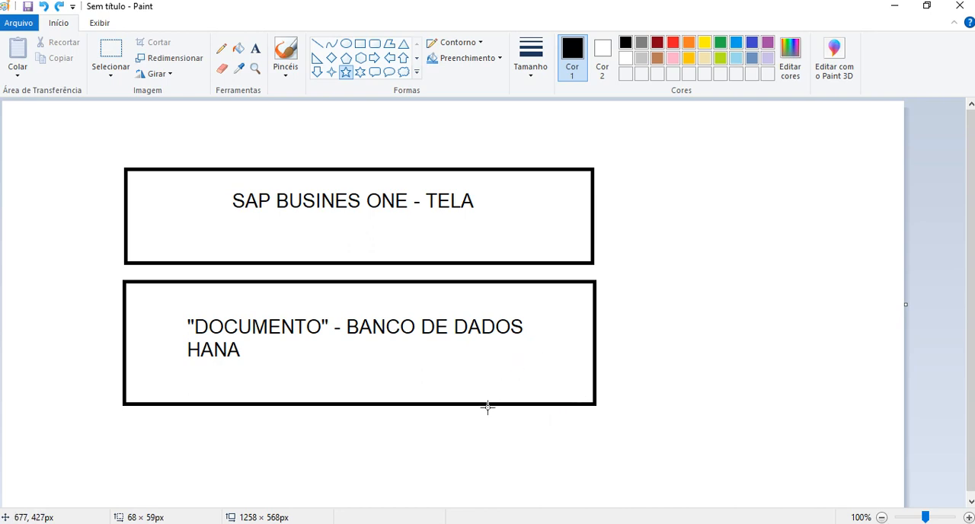
pyautogui.click(255, 48)
pyautogui.click(449, 389)
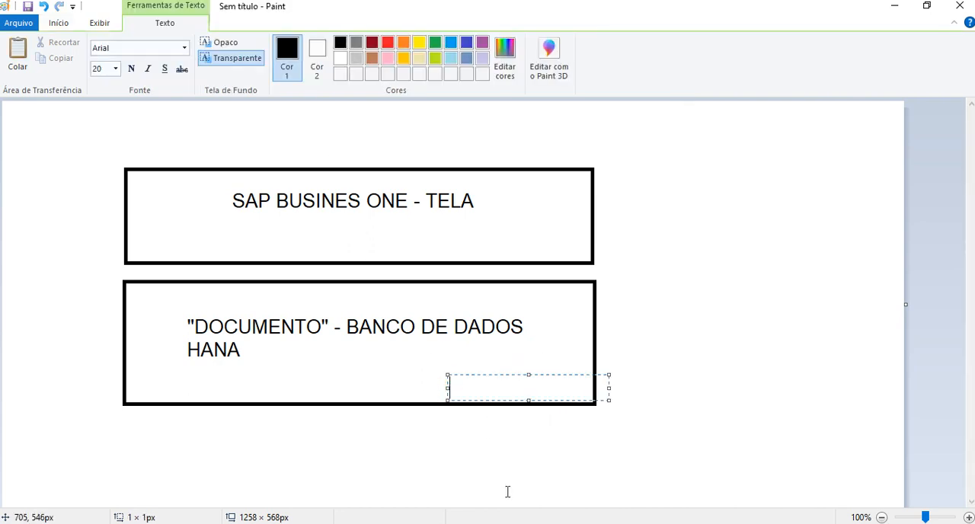
pyautogui.write('POR1')
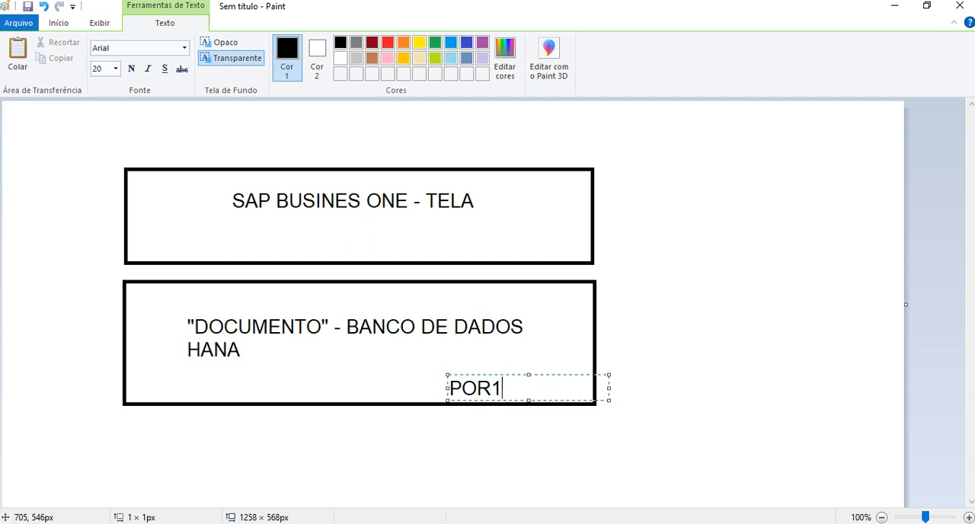
pyautogui.write('."OcrCode"')
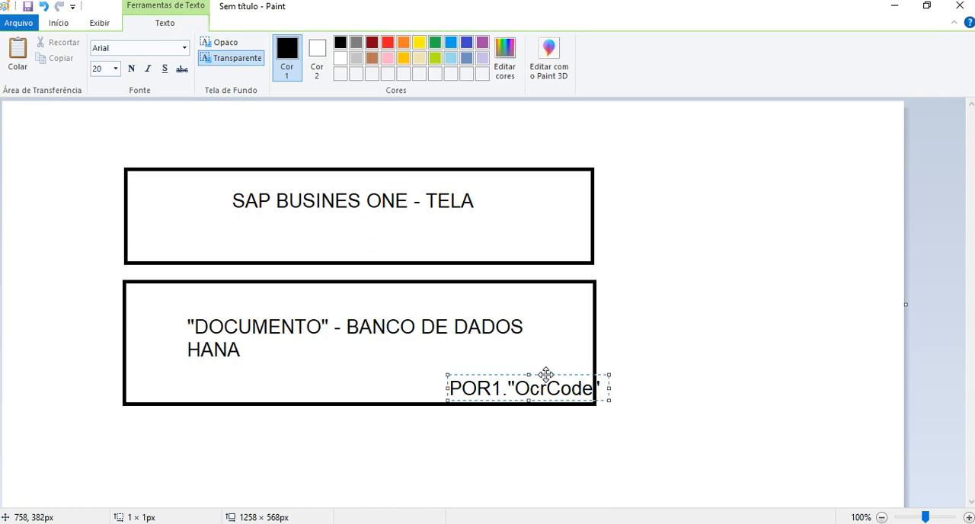
pyautogui.moveTo(547, 374); pyautogui.dragTo(523, 375)
# Compare the new text with the Centro de custo field information in SAP Business One, and finish the text back in Paint.
pyautogui.hotkey('alt', 'Tab')
pyautogui.moveTo(552, 247)
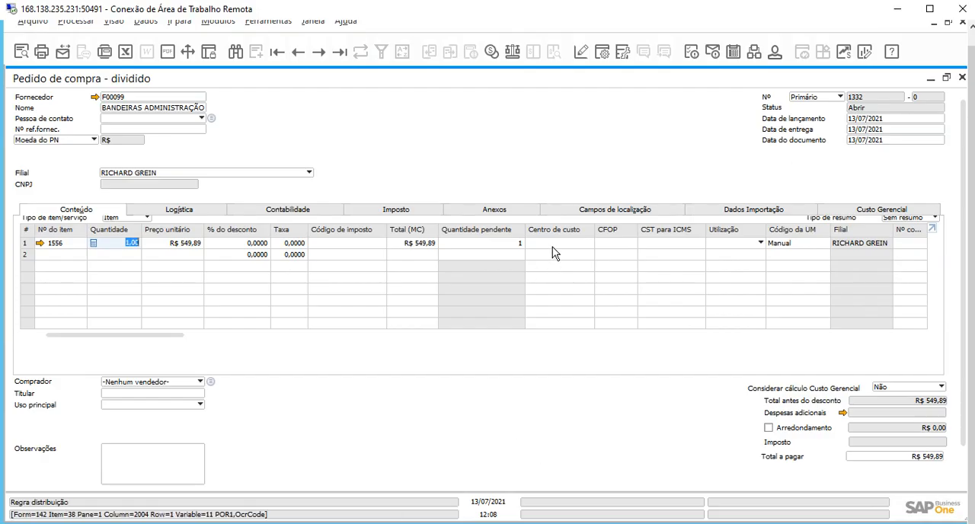
pyautogui.hotkey('alt', 'Tab')
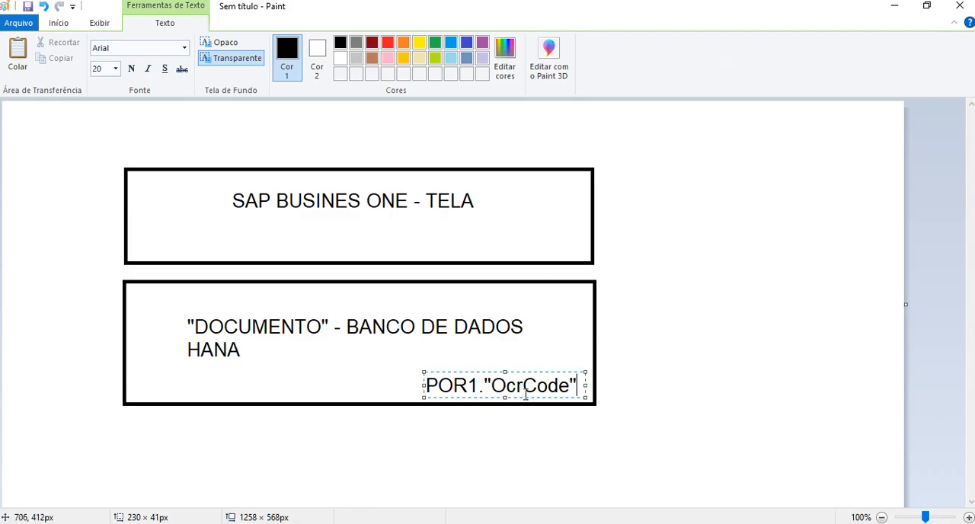
pyautogui.click(539, 335)
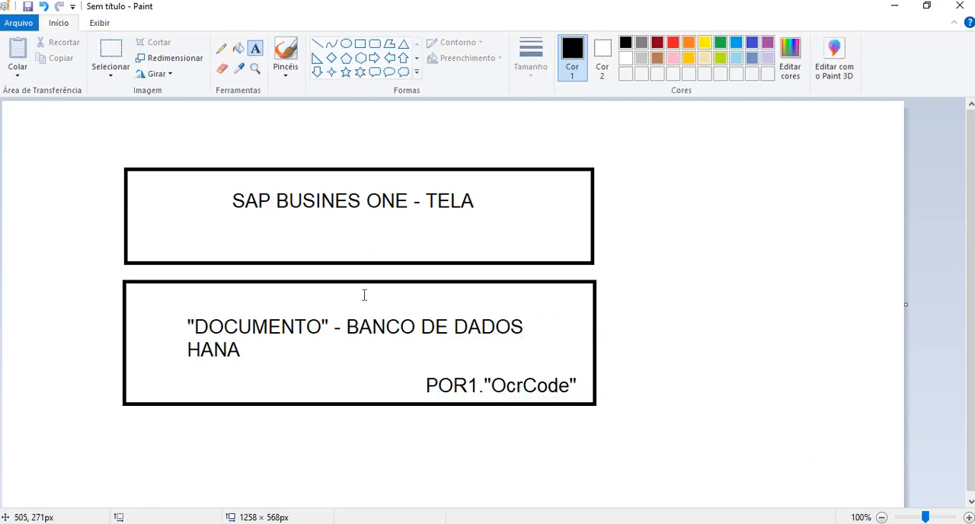
# Compare the Paint diagram with the Item and Column numbers in the Centro de custo field information in SAP Business One.
pyautogui.hotkey('alt', 'Tab')
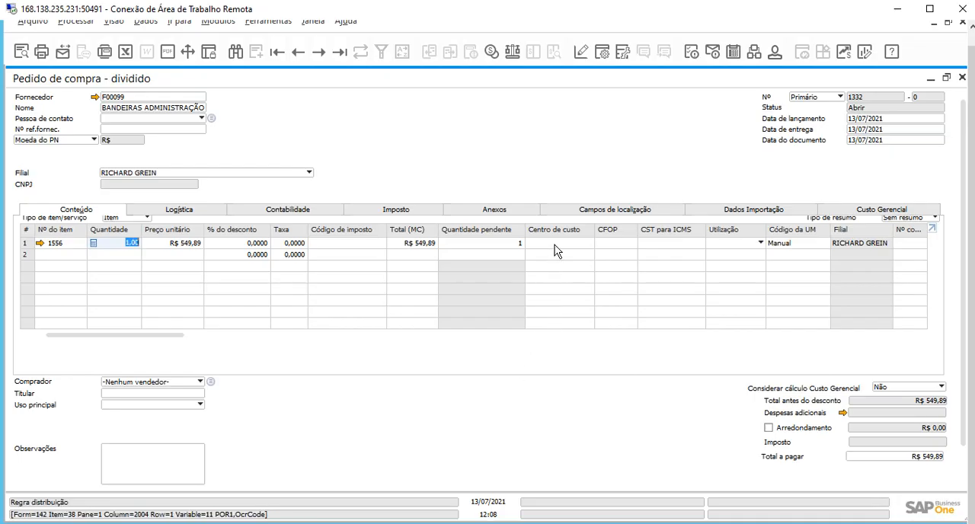
pyautogui.hotkey('alt', 'Tab')
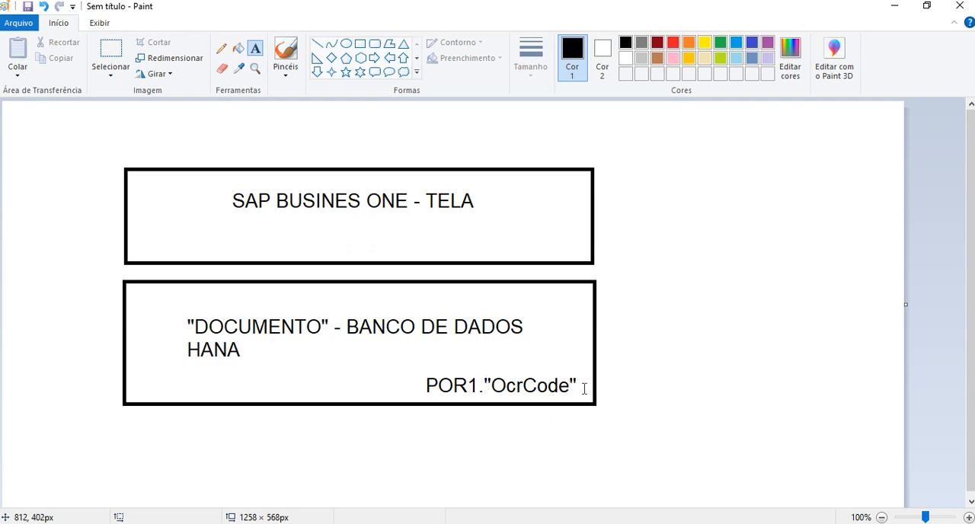
pyautogui.hotkey('alt', 'Tab')
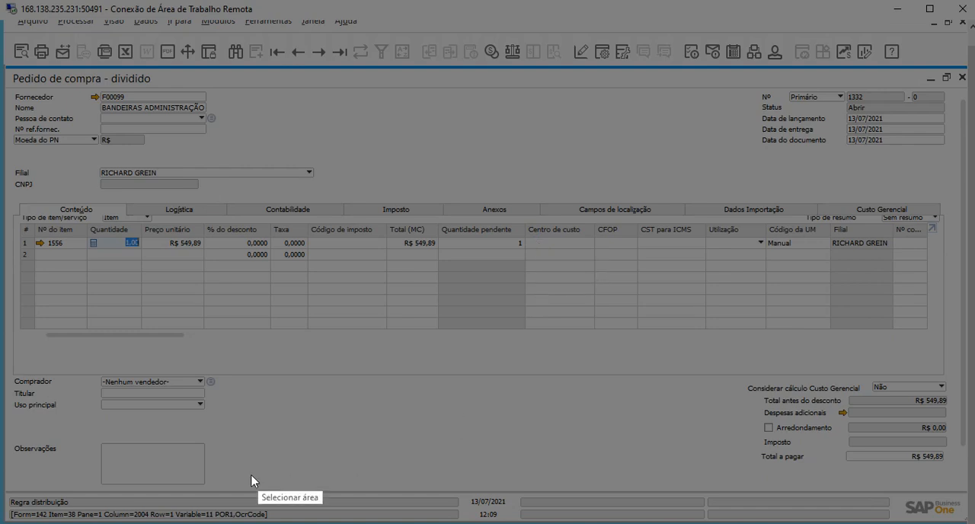
pyautogui.moveTo(44, 507); pyautogui.dragTo(179, 520)
pyautogui.press('Escape')
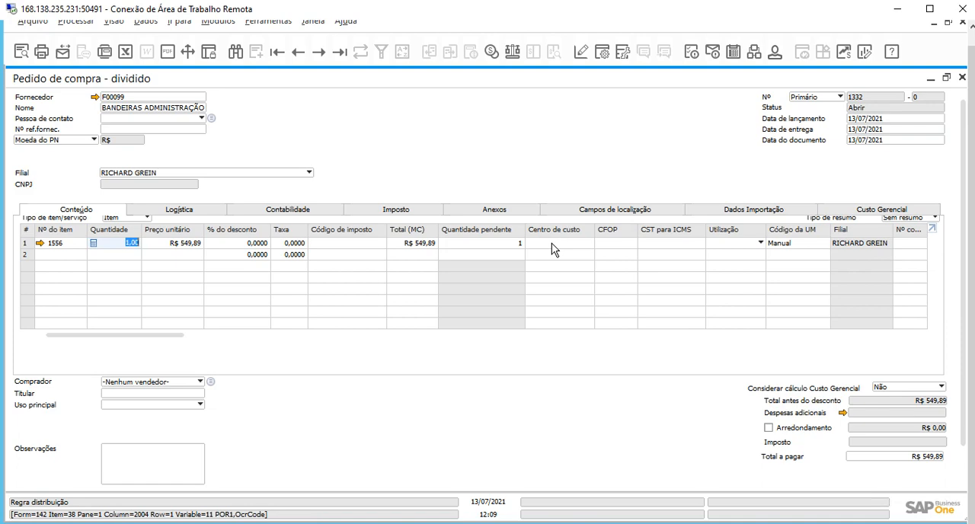
# Switch to Paint and add the text $[$38.2004.1] in the lower-right part of the SAP BUSINES ONE - TELA rectangle.
pyautogui.hotkey('alt', 'Tab')
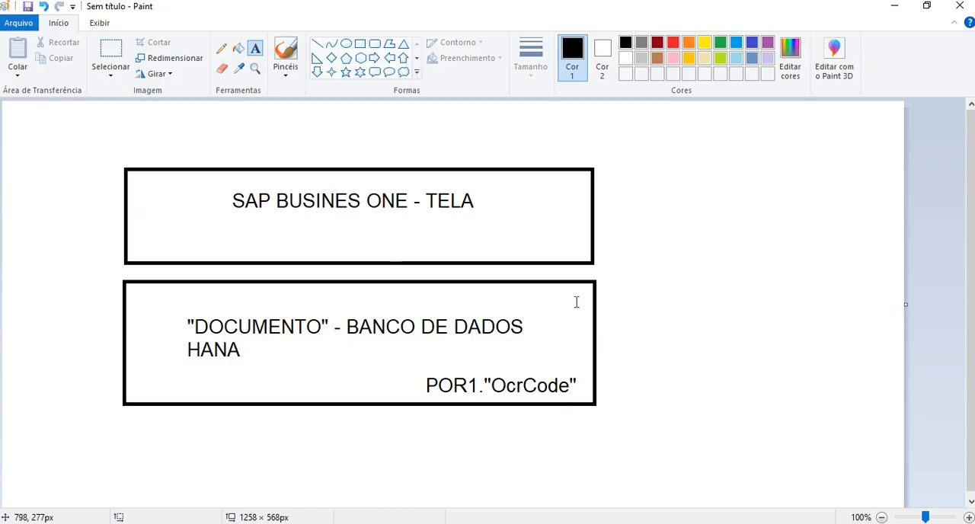
pyautogui.click(438, 243)
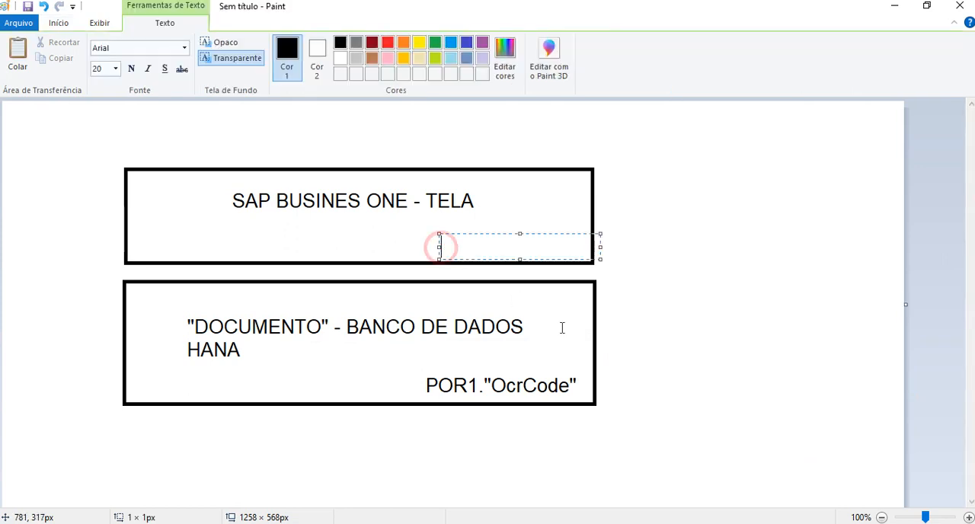
pyautogui.write('$[$')
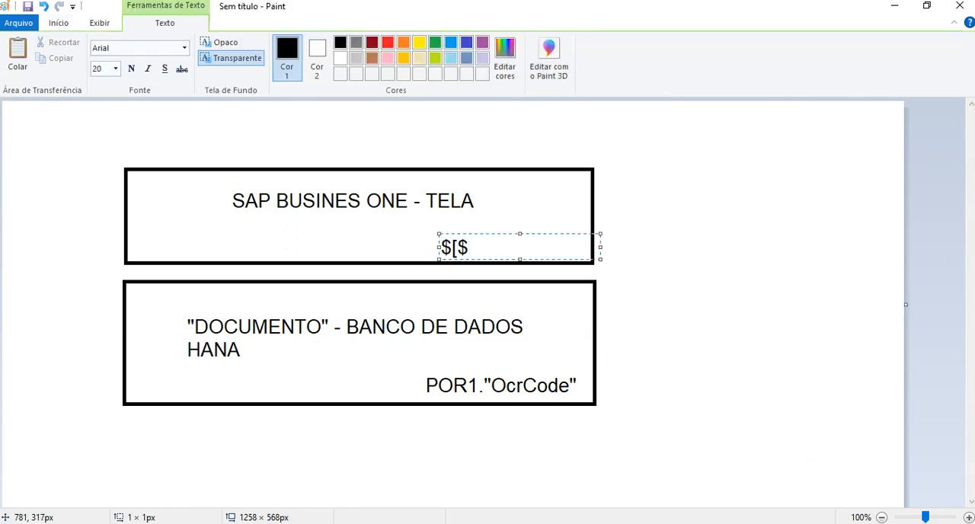
pyautogui.moveTo(483, 233); pyautogui.dragTo(483, 228)
pyautogui.click(493, 247)
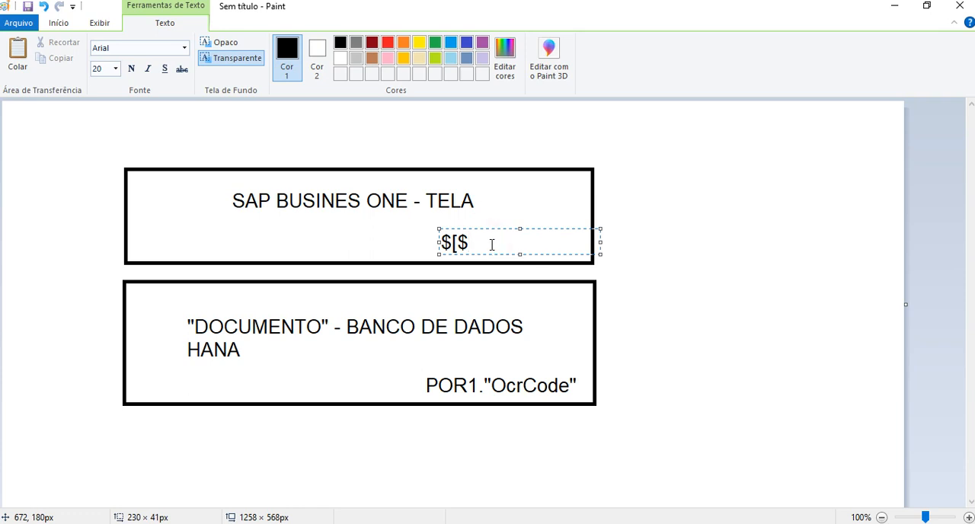
pyautogui.write('38.2004.1')
pyautogui.click(571, 307)
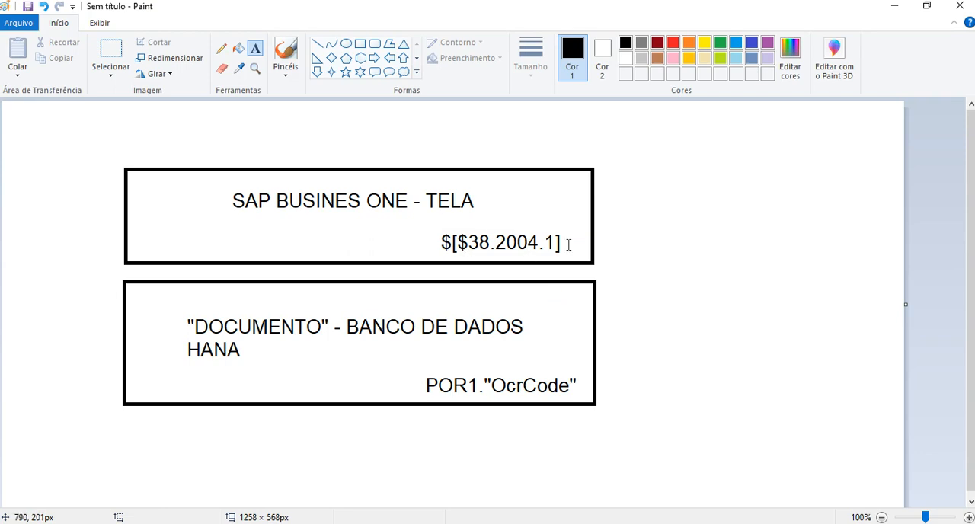
# In SAP Business One, capture the Item, Pane, Column and Row part of Centro de custo's field information line and copy the screenshot.
pyautogui.hotkey('alt', 'Tab')
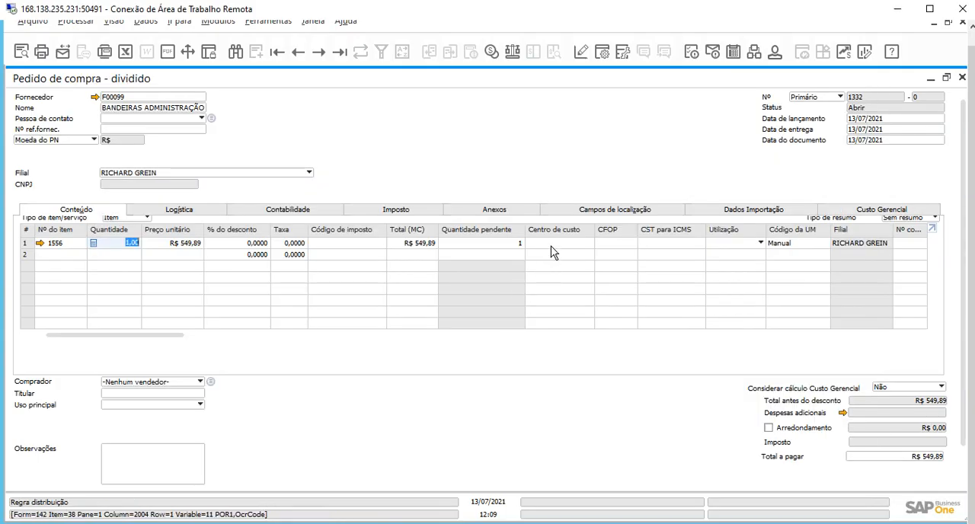
pyautogui.press('Print')
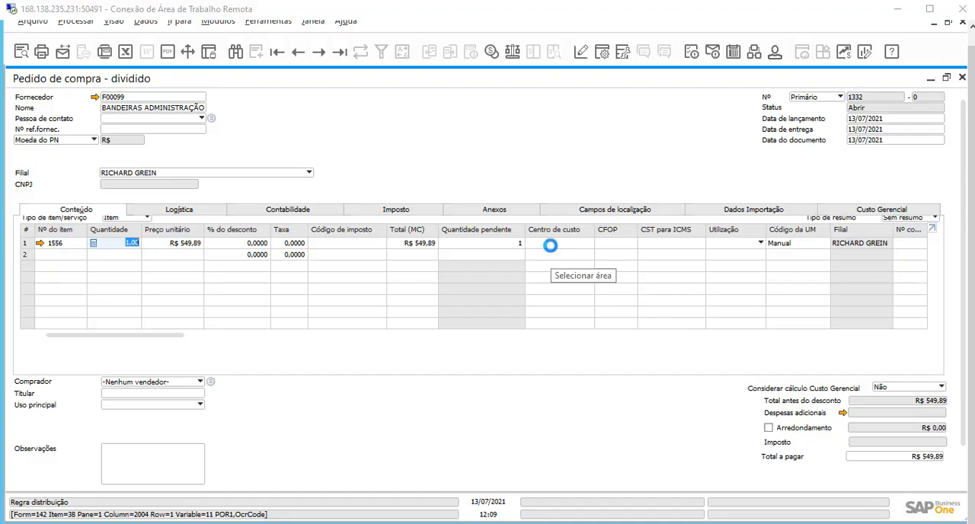
pyautogui.moveTo(45, 508); pyautogui.dragTo(181, 520)
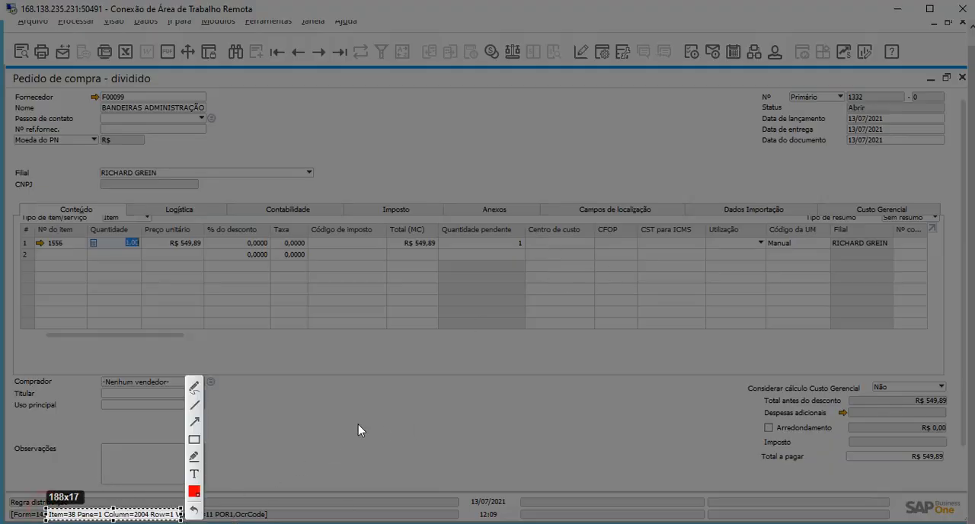
pyautogui.hotkey('ctrl', 'c')
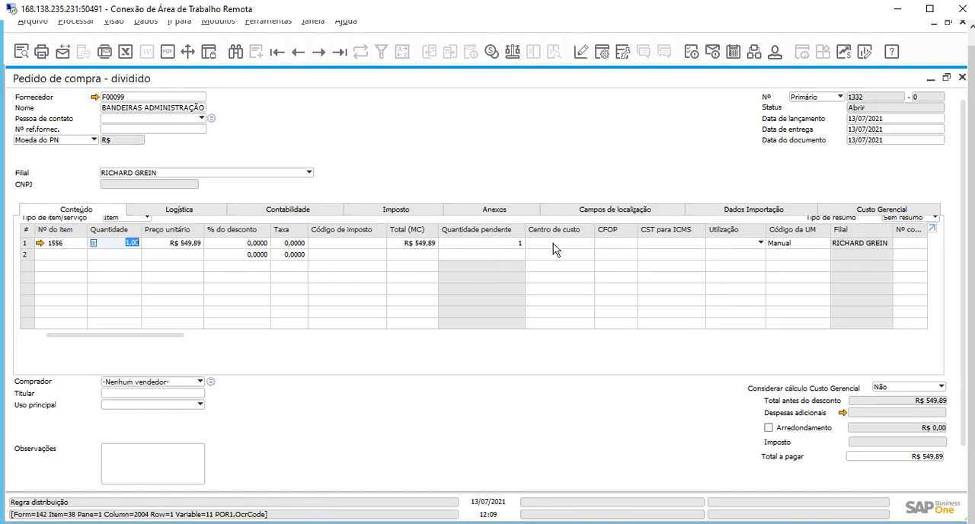
pyautogui.hotkey('alt', 'Tab')
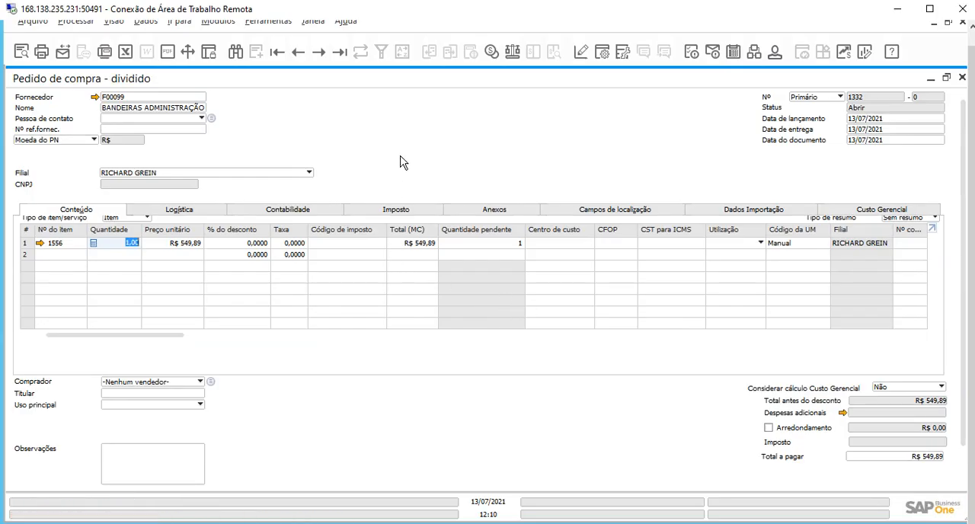
# Set the Centro de custo of the purchase order's first line to ADM (ADMINISTRATIVO) from the distribution rules list.
pyautogui.click(399, 149)
pyautogui.click(544, 243)
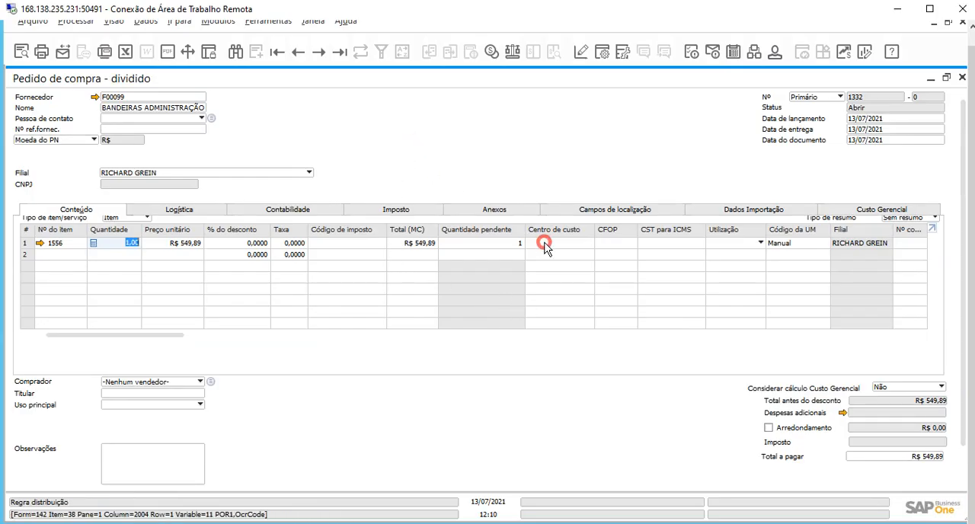
pyautogui.click(589, 242)
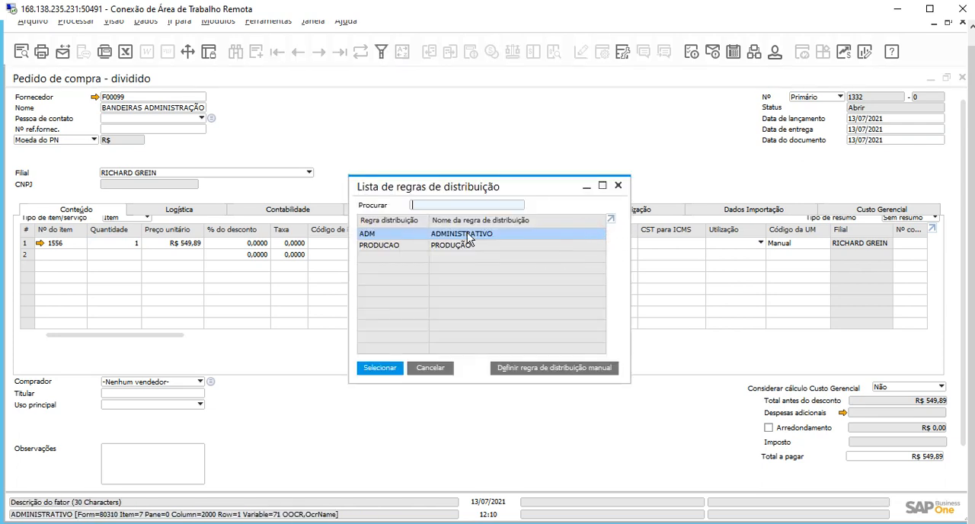
pyautogui.click(431, 369)
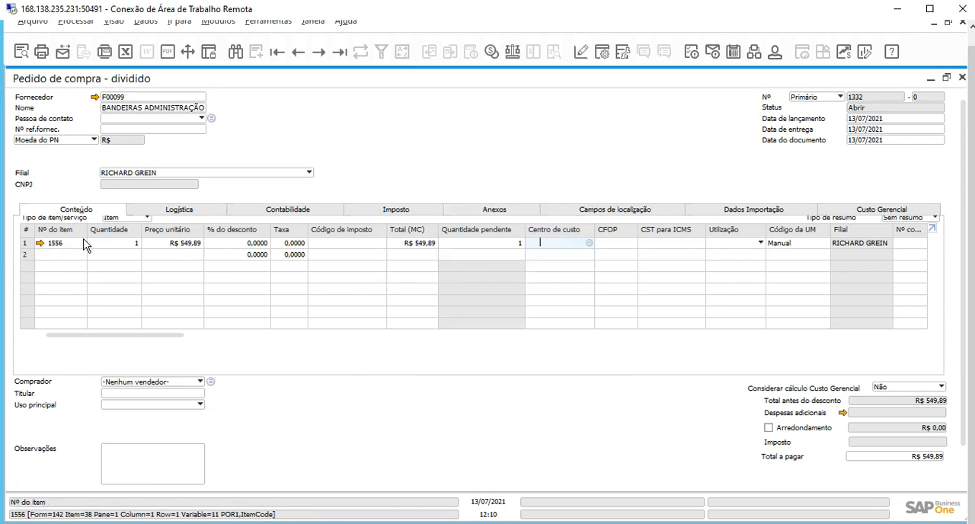
pyautogui.click(589, 242)
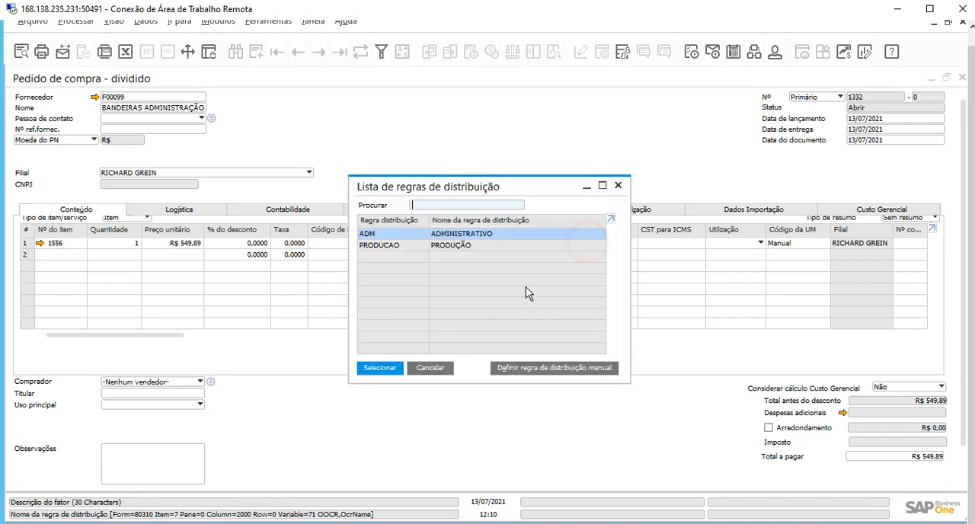
pyautogui.doubleClick(478, 239)
pyautogui.click(669, 243)
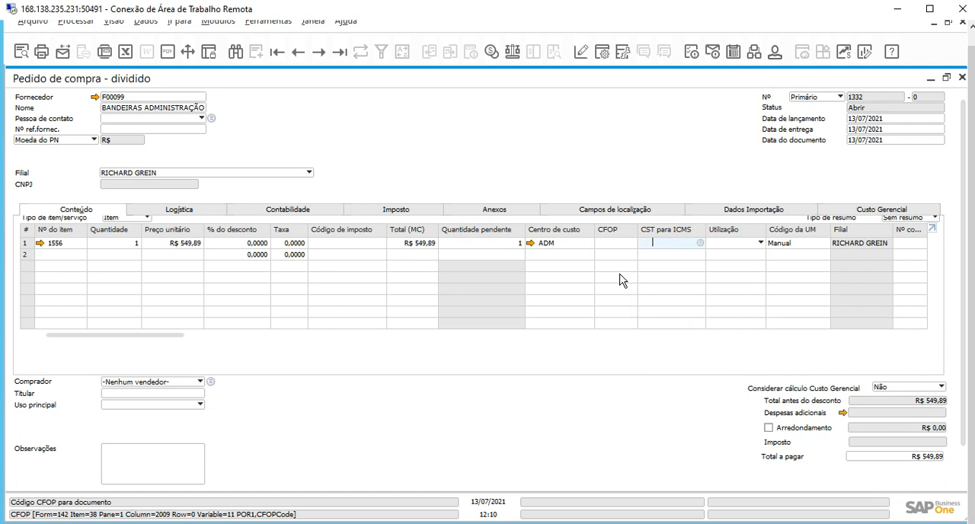
# Change the first line's Centro de custo to PRODUCAO, and set it back to ADM.
pyautogui.click(552, 244)
pyautogui.click(590, 242)
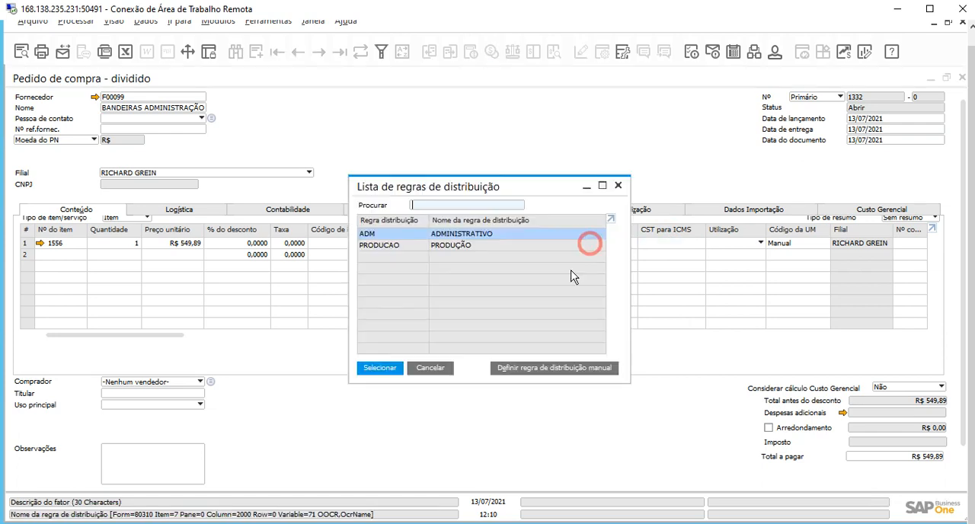
pyautogui.doubleClick(454, 246)
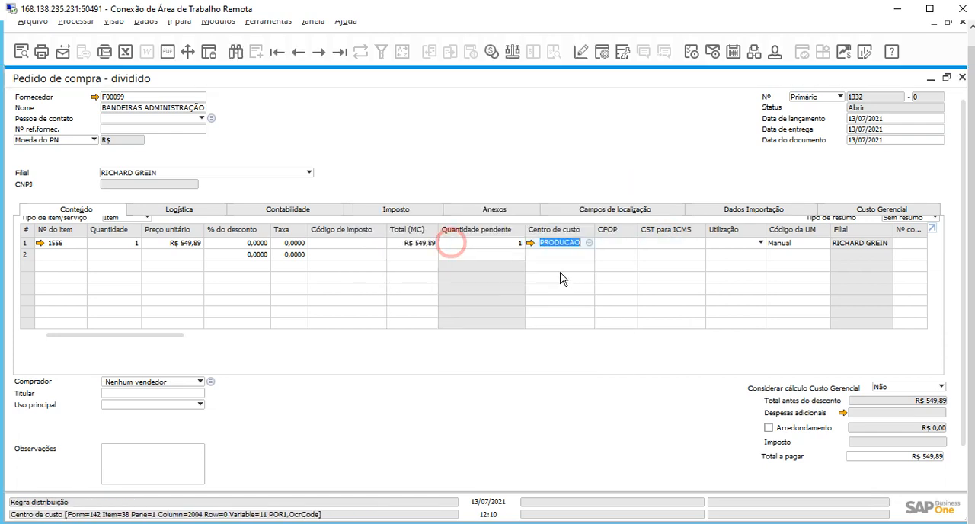
pyautogui.click(588, 243)
pyautogui.doubleClick(507, 240)
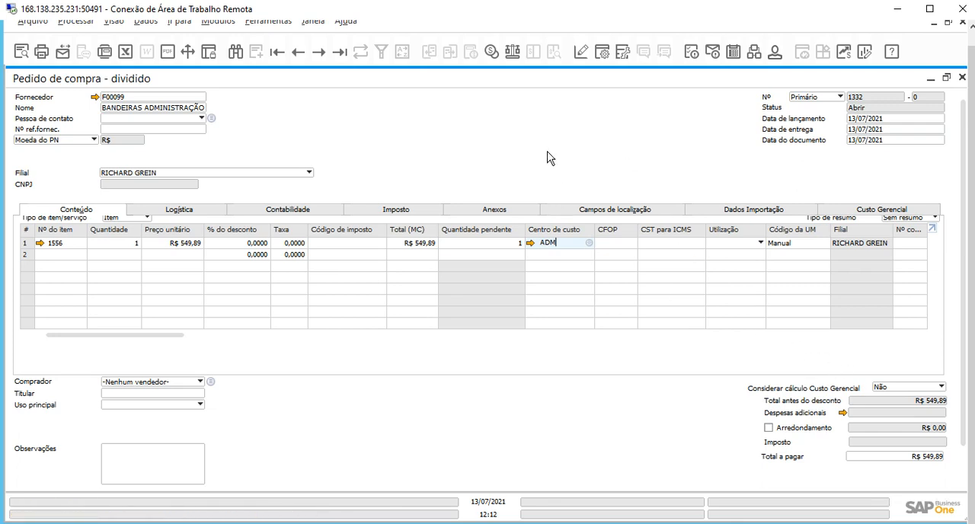
# Open Notepad (Bloco de Notas) in a maximized window and paste the copied SQL validation query that declares VALIDADOR.
pyautogui.press('super')
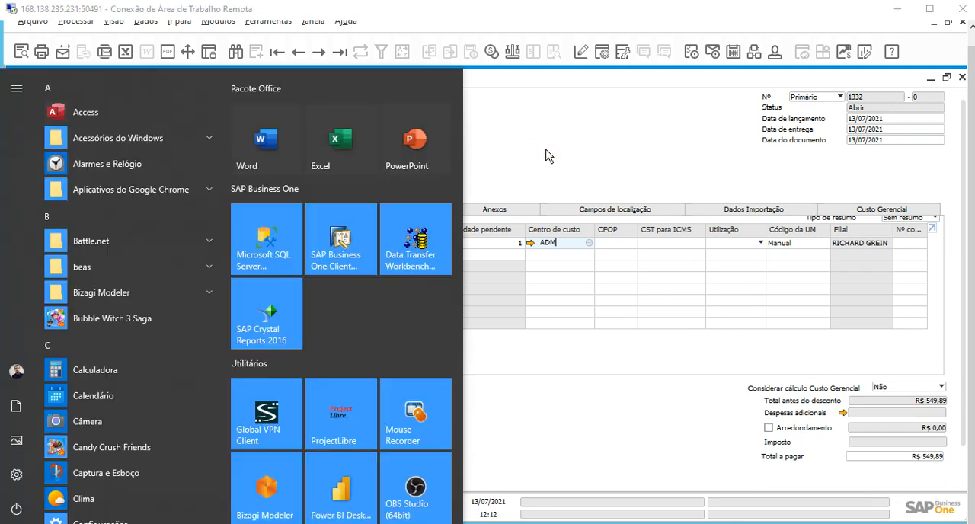
pyautogui.write('Bloco')
pyautogui.press('Return')
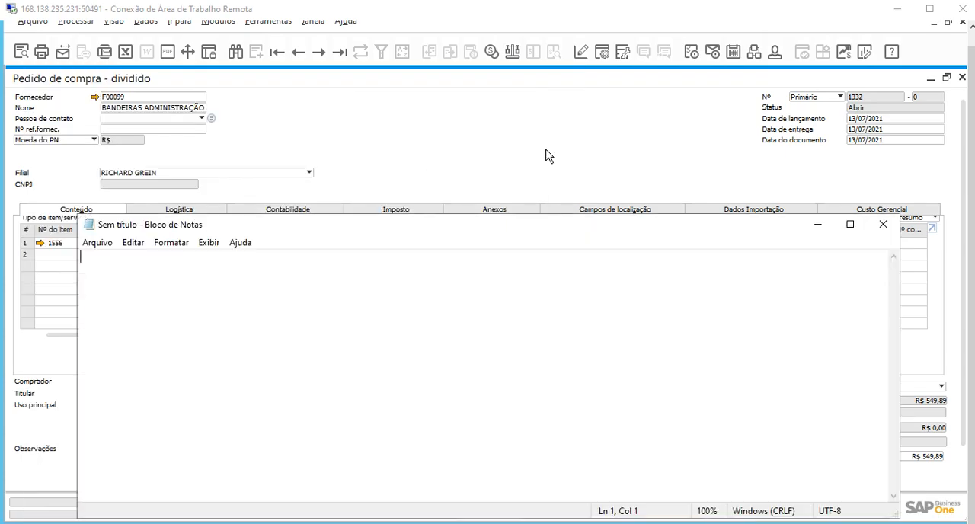
pyautogui.doubleClick(543, 226)
pyautogui.hotkey('ctrl', 'v')
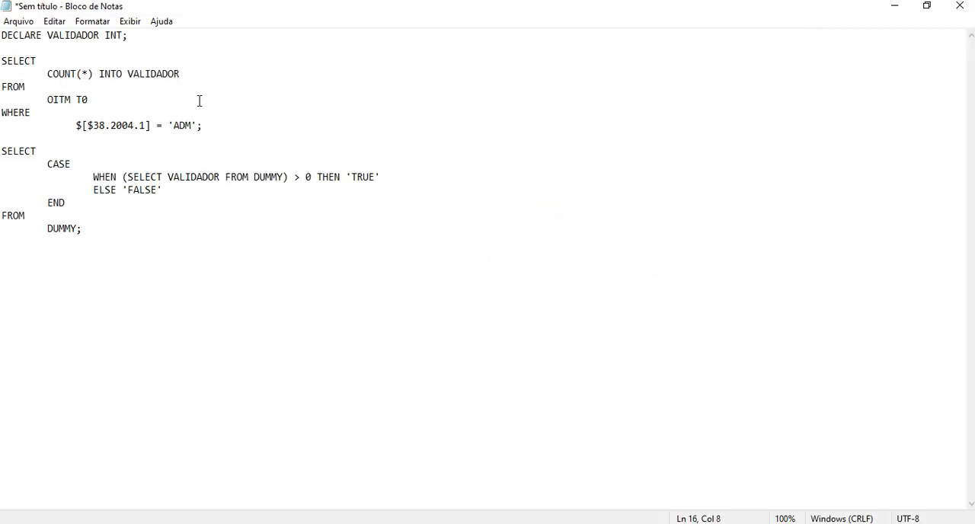
# Restore Notepad to a smaller window, narrow it and place it in the middle over the purchase order.
pyautogui.doubleClick(432, 14)
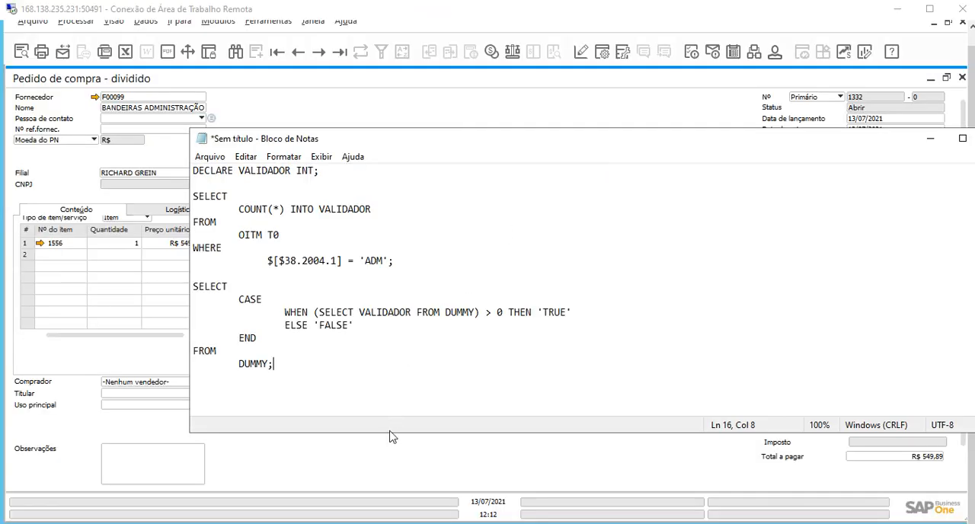
pyautogui.moveTo(189, 130); pyautogui.dragTo(429, 135)
pyautogui.moveTo(634, 145); pyautogui.dragTo(488, 157)
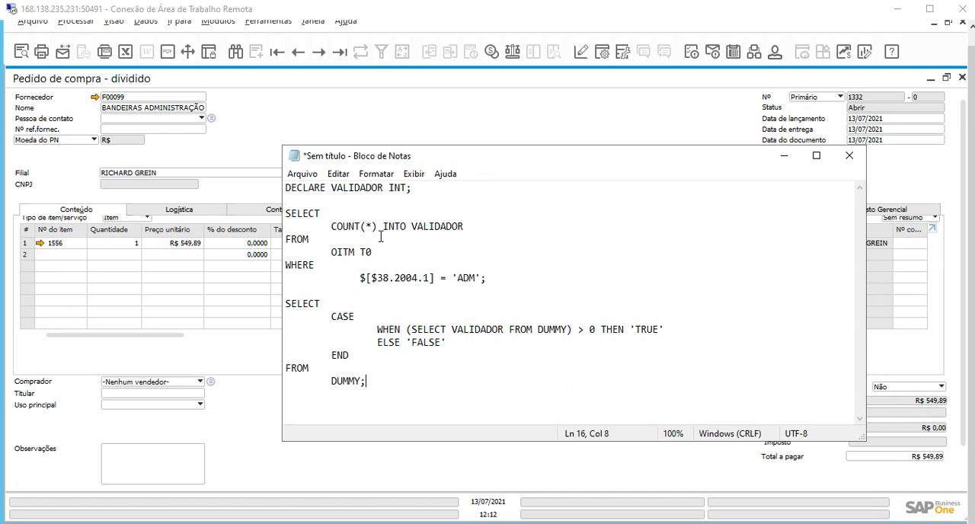
# Examine the DECLARE VALIDADOR INT; line of the query, including its keyword, variable name, data type and closing semicolon.
pyautogui.doubleClick(312, 187)
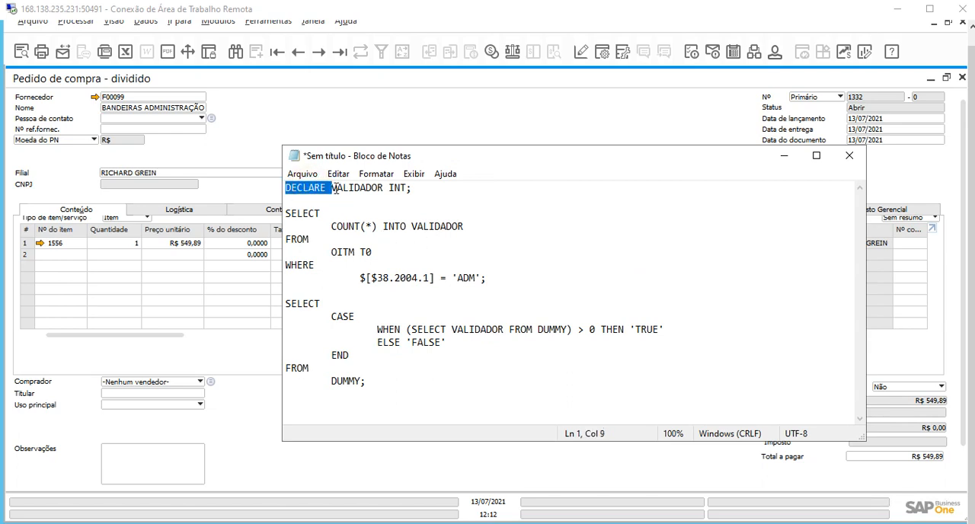
pyautogui.click(324, 188)
pyautogui.moveTo(326, 188); pyautogui.dragTo(269, 185)
pyautogui.moveTo(333, 188); pyautogui.dragTo(385, 188)
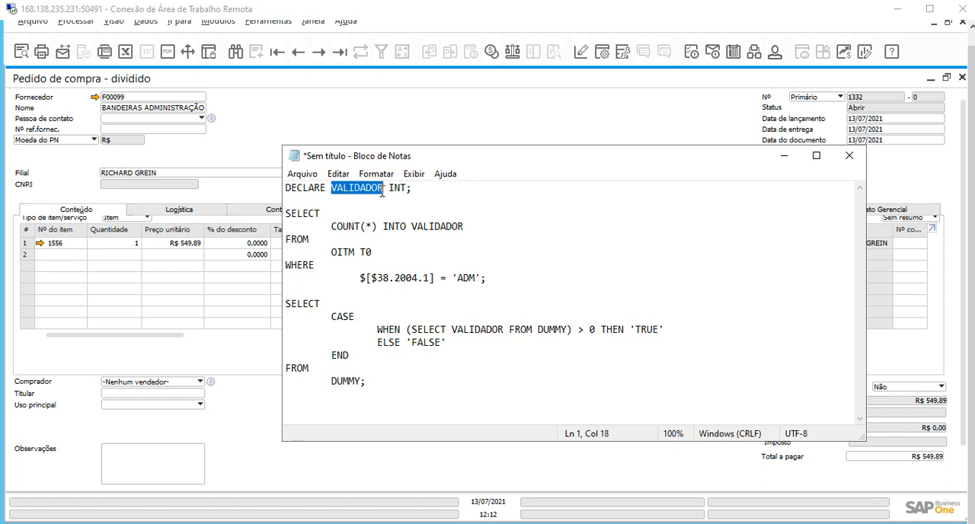
pyautogui.moveTo(286, 189); pyautogui.dragTo(408, 189)
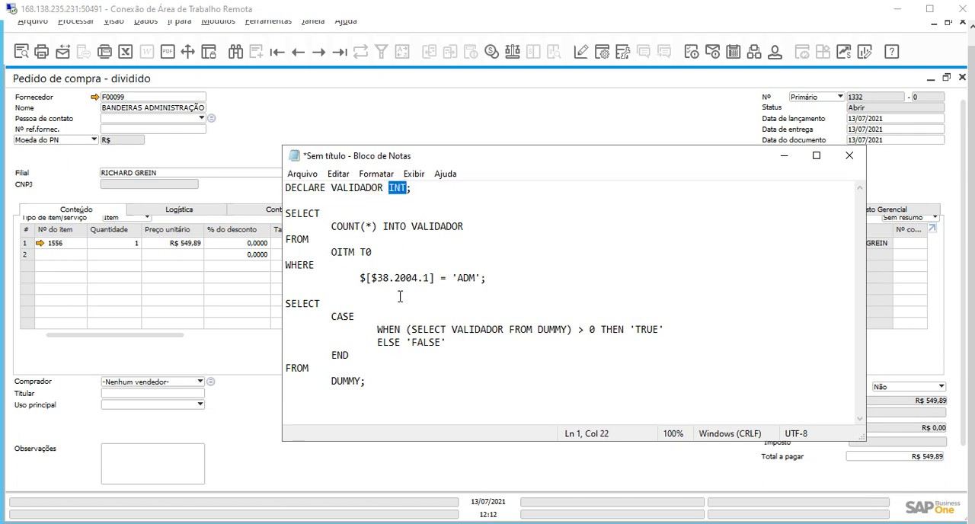
pyautogui.click(411, 190)
pyautogui.moveTo(411, 189); pyautogui.dragTo(227, 185)
pyautogui.click(419, 188)
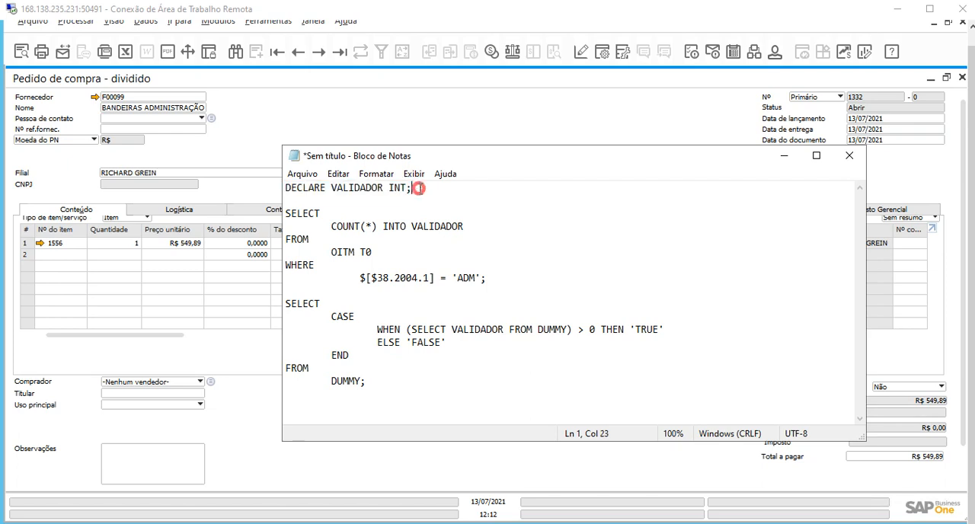
pyautogui.moveTo(420, 189); pyautogui.dragTo(285, 188)
pyautogui.click(425, 190)
# Examine the SELECT COUNT(*) INTO VALIDADOR part of the query and the variable that receives the count.
pyautogui.moveTo(287, 213); pyautogui.dragTo(462, 226)
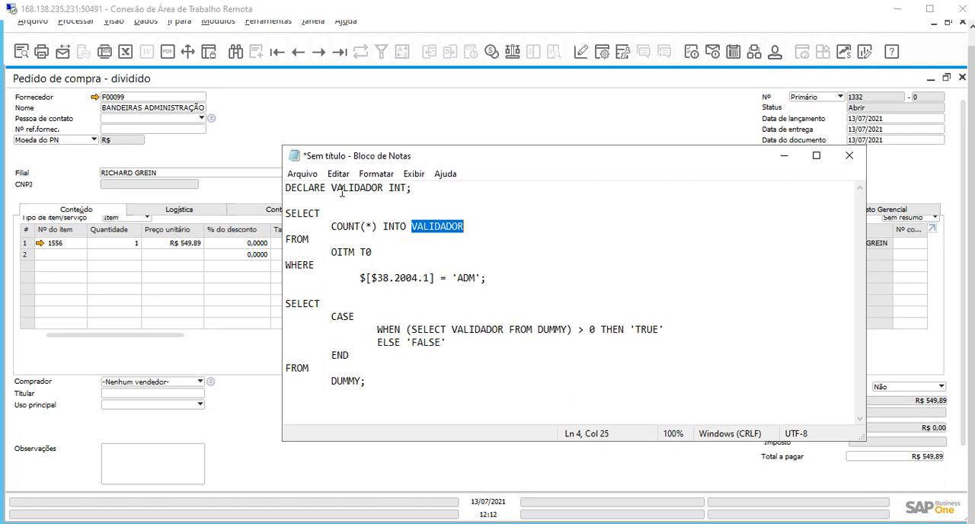
pyautogui.click(463, 226)
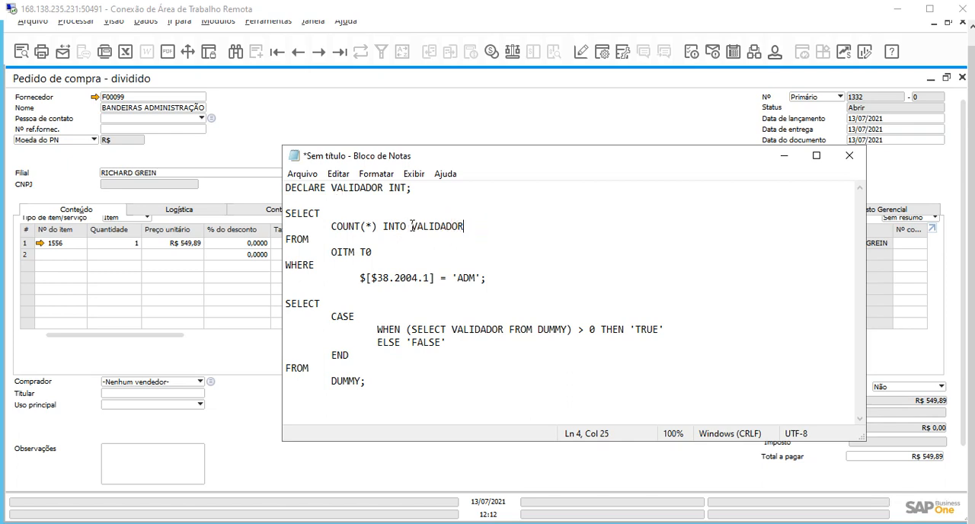
pyautogui.moveTo(286, 214); pyautogui.dragTo(499, 229)
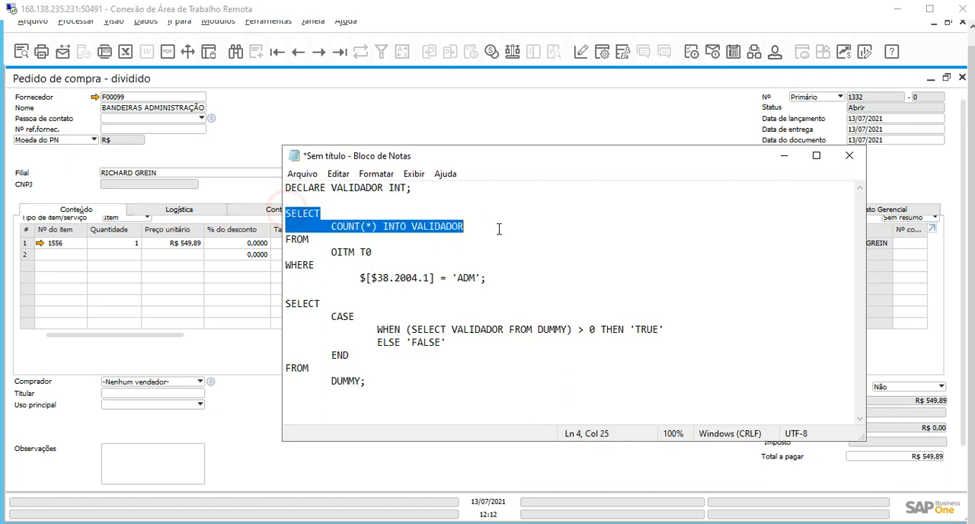
pyautogui.click(448, 226)
pyautogui.doubleClick(450, 226)
pyautogui.click(462, 226)
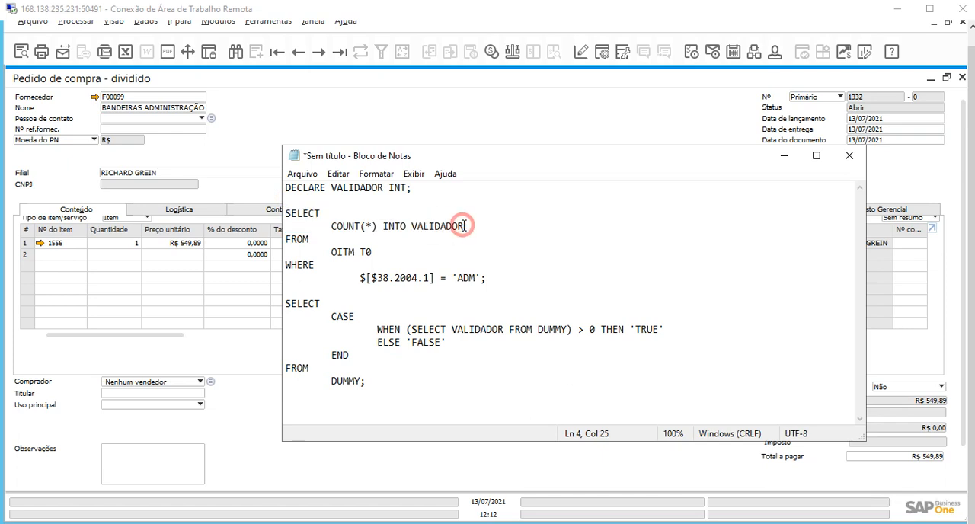
# Replace the table name OITM with POR1 in the FROM clause of the COUNT(*) query, keeping the alias T0.
pyautogui.doubleClick(289, 240)
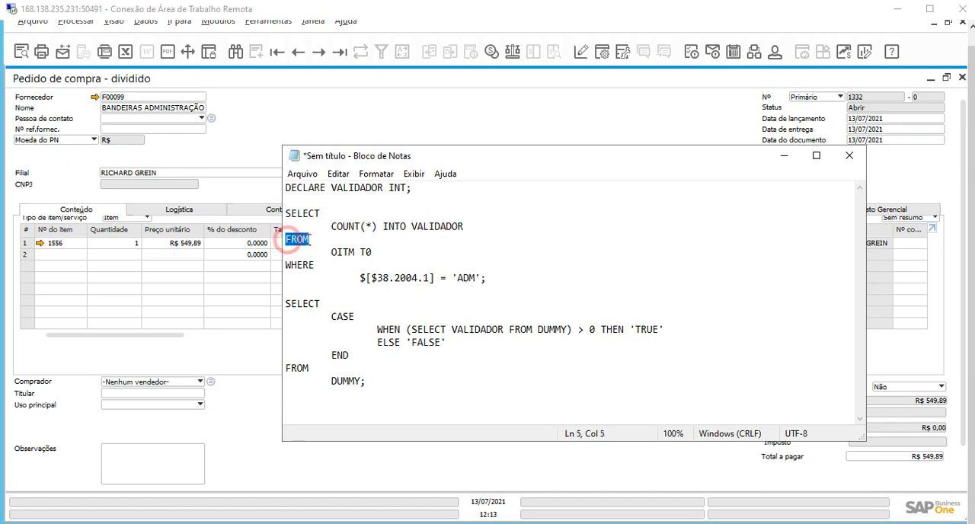
pyautogui.moveTo(333, 252)
pyautogui.mouseDown()
pyautogui.moveTo(372, 253)
pyautogui.moveTo(328, 252)
pyautogui.mouseUp()
pyautogui.click(375, 253)
pyautogui.click(377, 253)
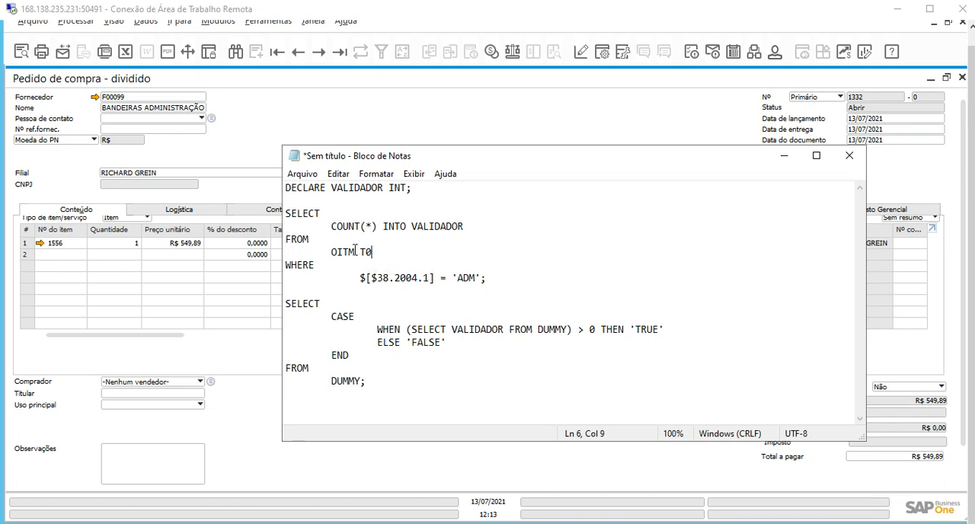
pyautogui.moveTo(361, 282); pyautogui.dragTo(439, 279)
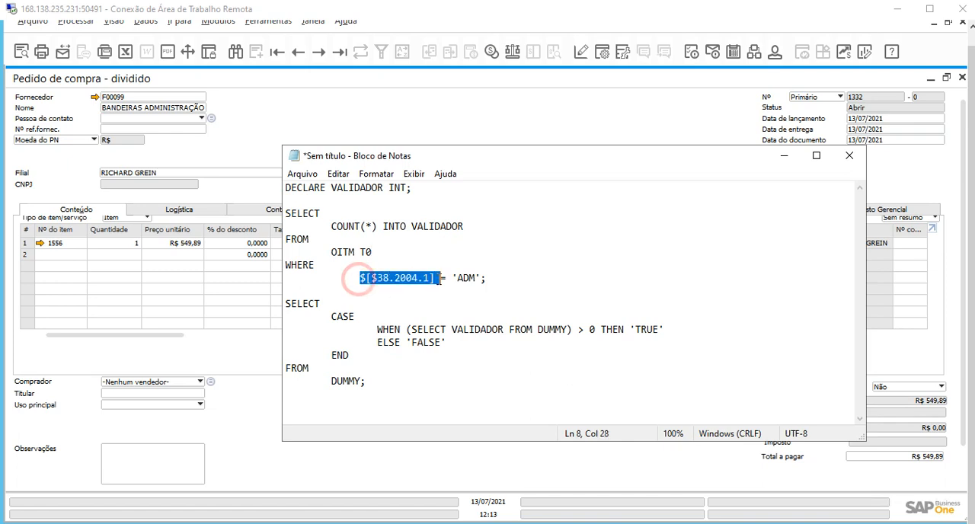
pyautogui.click(433, 279)
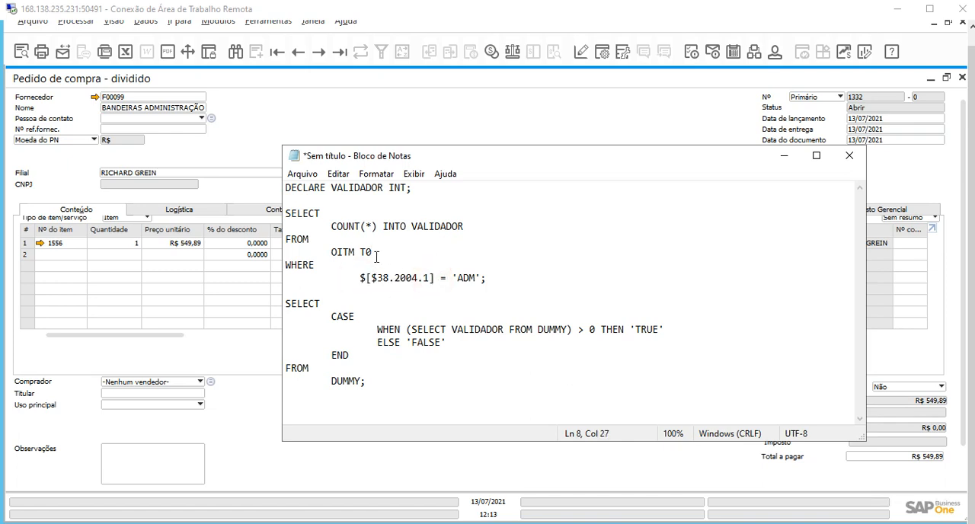
pyautogui.moveTo(355, 252); pyautogui.dragTo(325, 251)
pyautogui.write('POR1')
# Switch to Paint, try outlining the $[$38.2004.1] label with a green rectangle of about 195 × 46 px, and undo each attempt.
pyautogui.moveTo(363, 278); pyautogui.dragTo(435, 278)
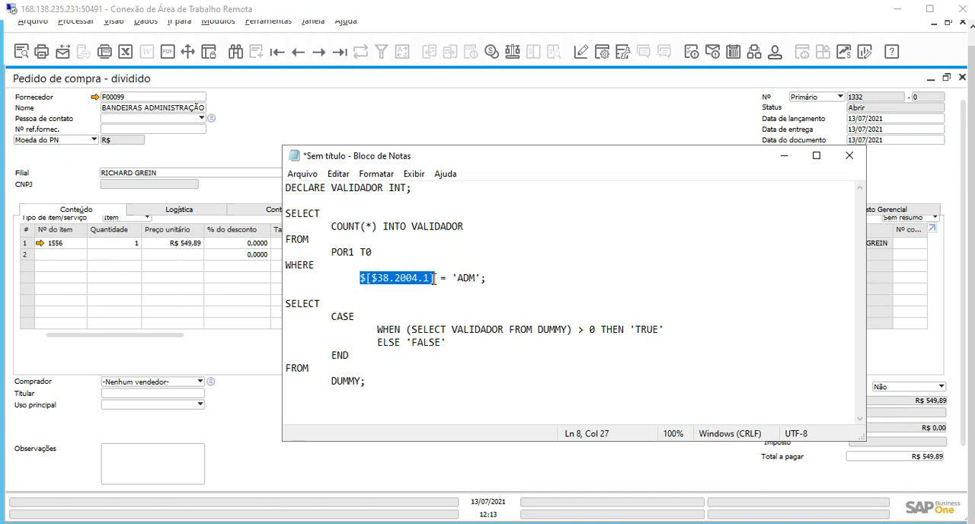
pyautogui.click(417, 523)
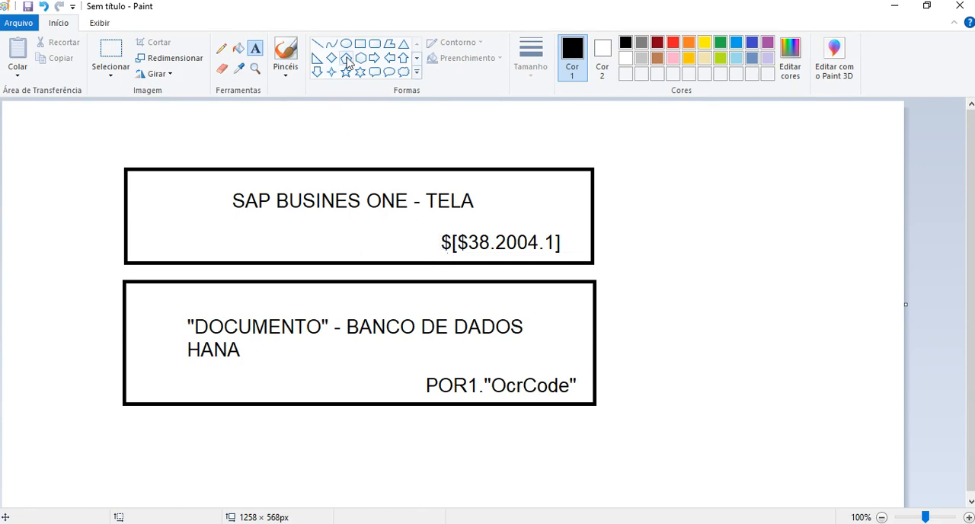
pyautogui.click(360, 43)
pyautogui.click(720, 42)
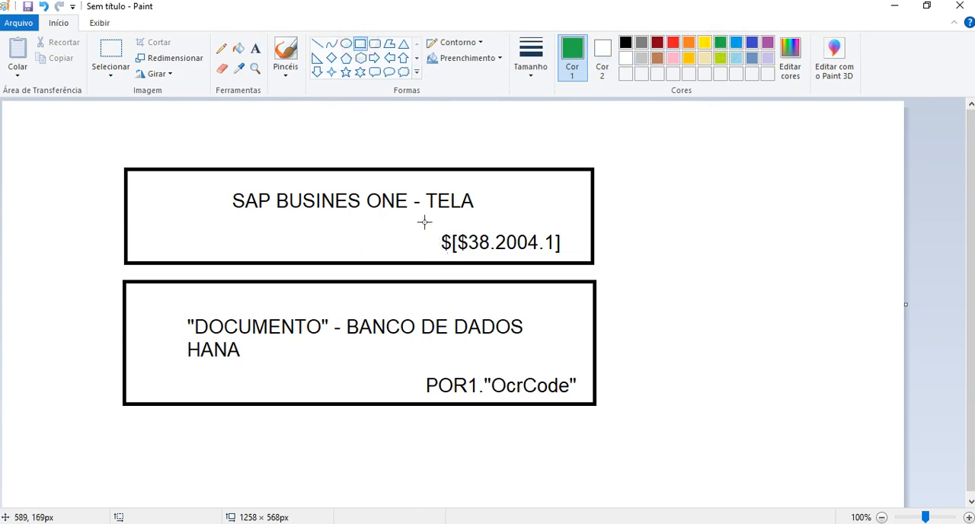
pyautogui.moveTo(424, 222); pyautogui.dragTo(578, 259)
pyautogui.hotkey('ctrl', 'z')
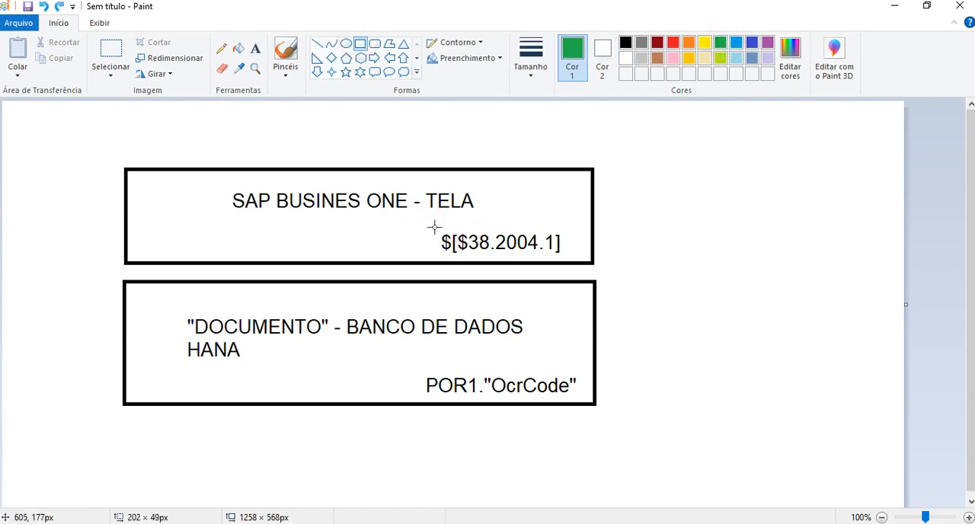
pyautogui.moveTo(430, 221); pyautogui.dragTo(570, 263)
pyautogui.hotkey('ctrl', 'z')
pyautogui.hotkey('alt', 'Tab')
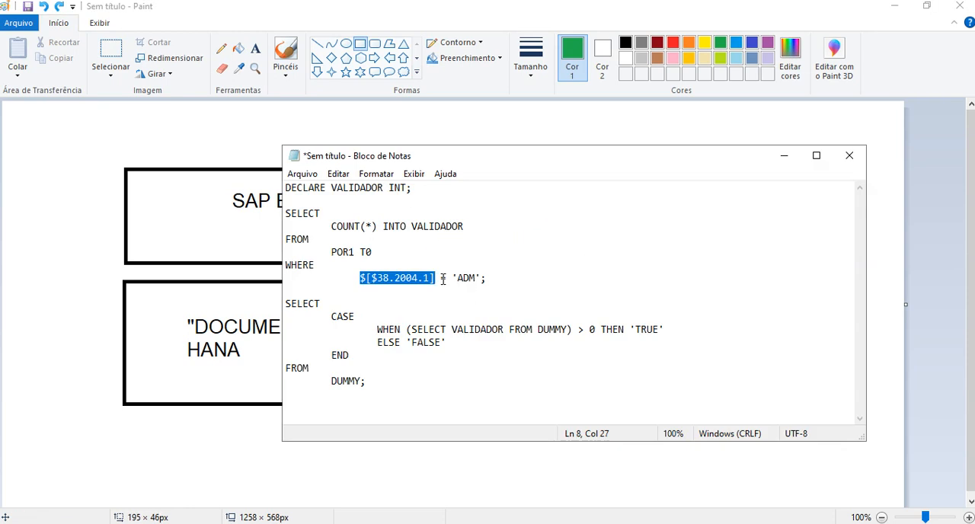
# Examine the WHERE condition's equals sign, the 'ADM' value and the closing semicolon in the Notepad query.
pyautogui.doubleClick(446, 278)
pyautogui.moveTo(451, 278); pyautogui.dragTo(481, 278)
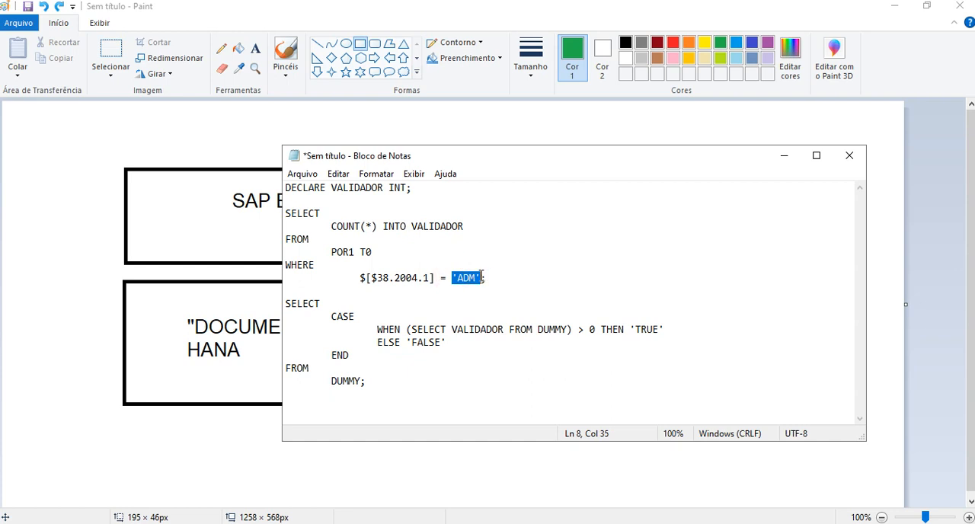
pyautogui.click(493, 281)
pyautogui.moveTo(488, 279); pyautogui.dragTo(482, 281)
# Examine the second SELECT's CASE expression, from the VALIDADOR subquery through the > 0 comparison to the 'TRUE' result.
pyautogui.moveTo(286, 304); pyautogui.dragTo(356, 317)
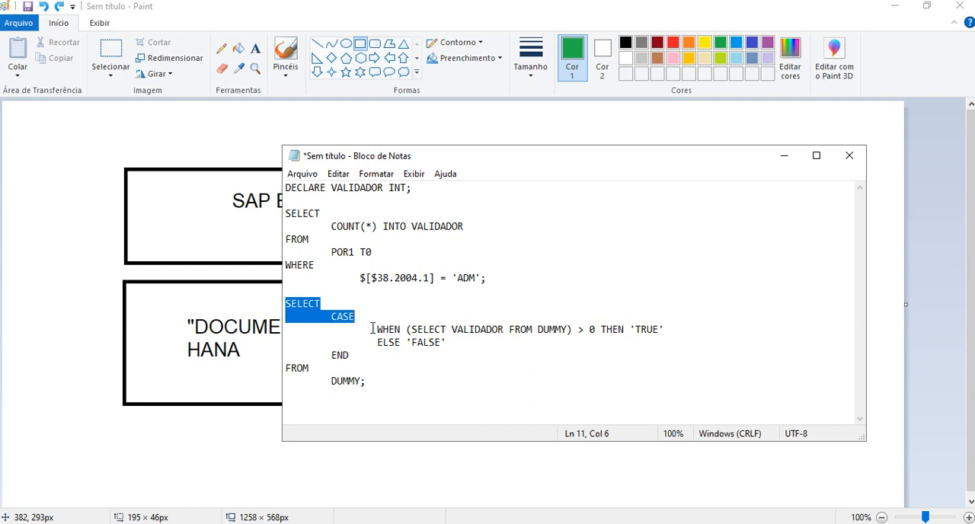
pyautogui.click(299, 304)
pyautogui.doubleClick(302, 304)
pyautogui.doubleClick(343, 317)
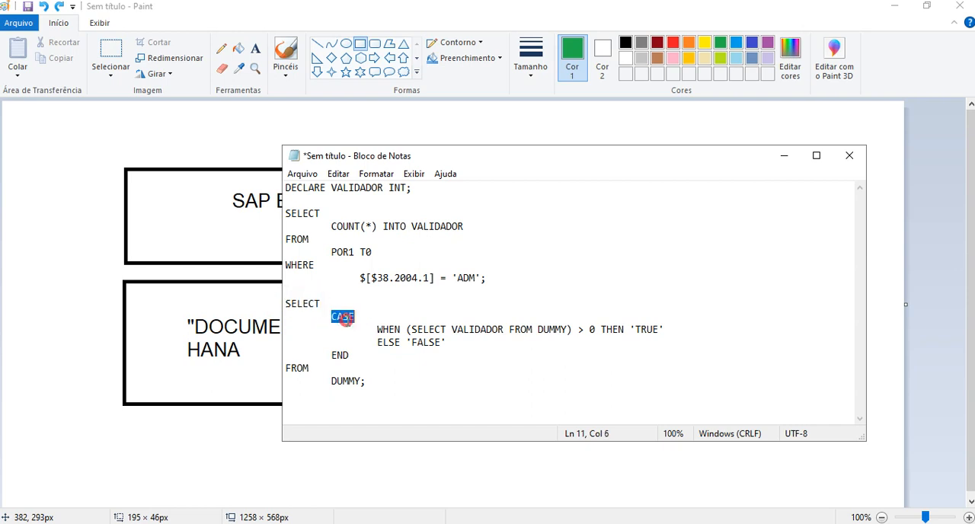
pyautogui.moveTo(377, 329); pyautogui.dragTo(571, 330)
pyautogui.click(451, 333)
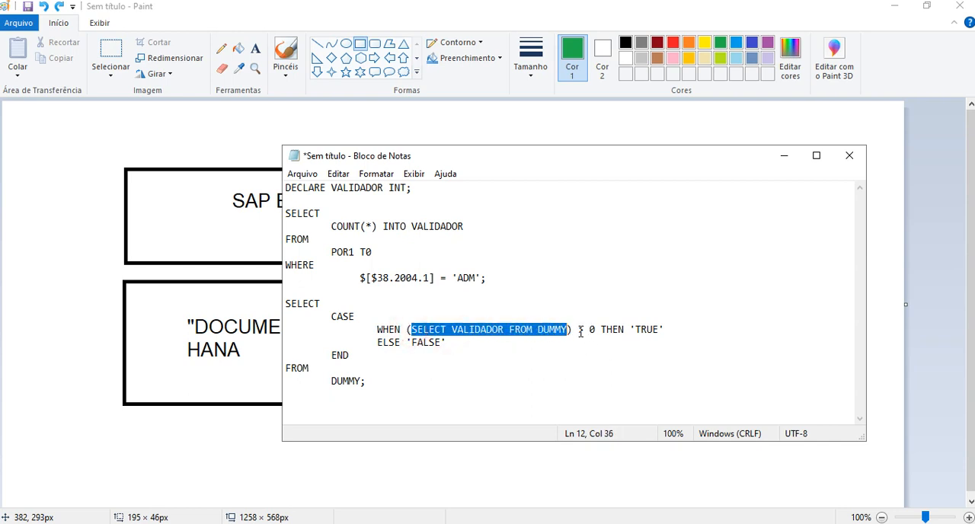
pyautogui.doubleClick(592, 329)
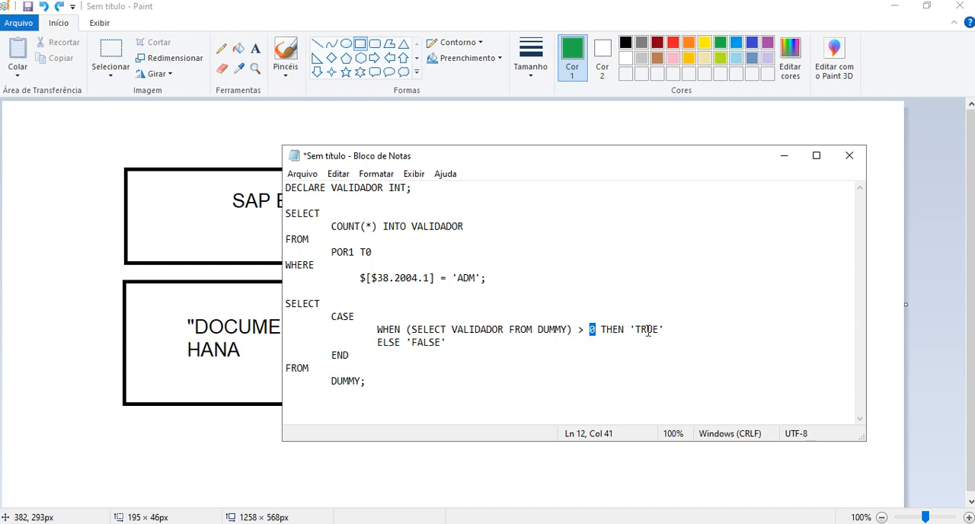
pyautogui.moveTo(666, 329); pyautogui.dragTo(630, 329)
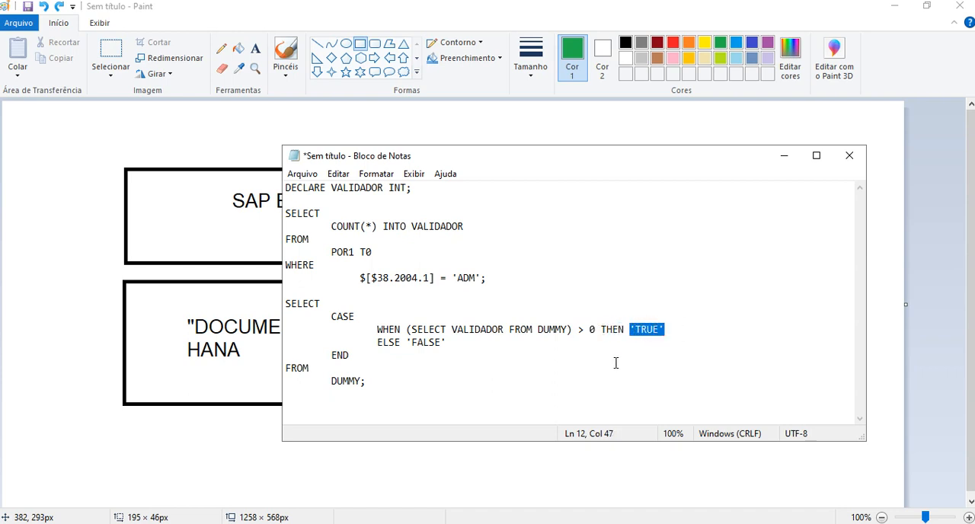
# Trace the first SELECT block and its 'ADM' filter to the CASE condition that yields 'TRUE'.
pyautogui.click(496, 305)
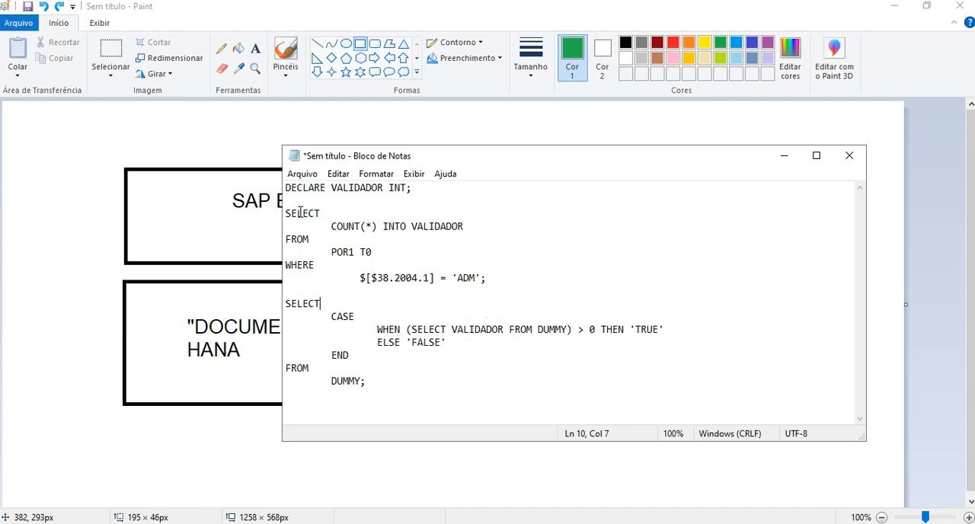
pyautogui.moveTo(287, 214); pyautogui.dragTo(498, 288)
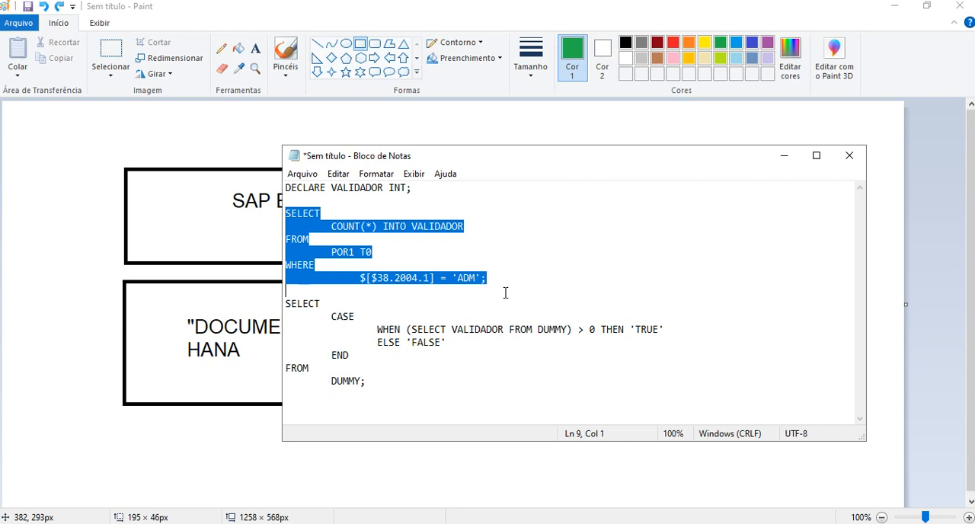
pyautogui.moveTo(453, 278); pyautogui.dragTo(487, 278)
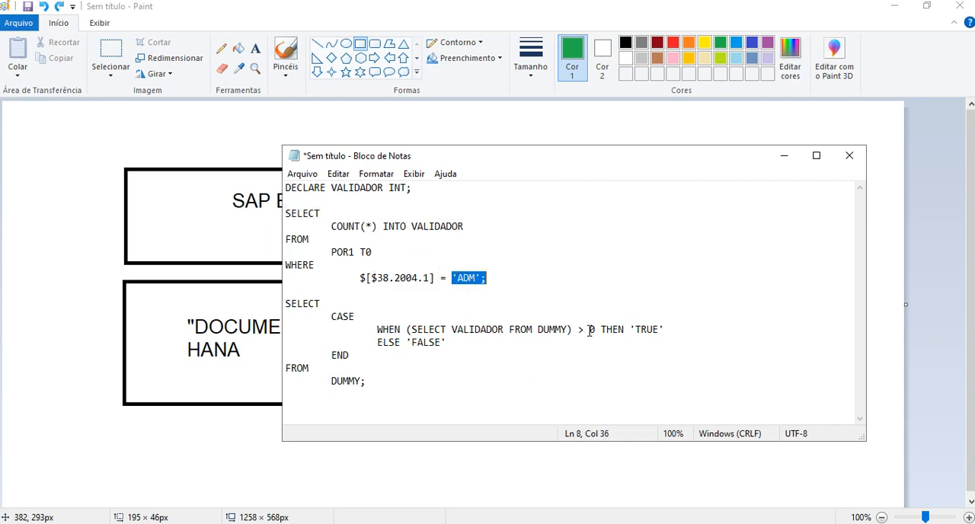
pyautogui.moveTo(589, 330); pyautogui.dragTo(597, 330)
pyautogui.click(540, 280)
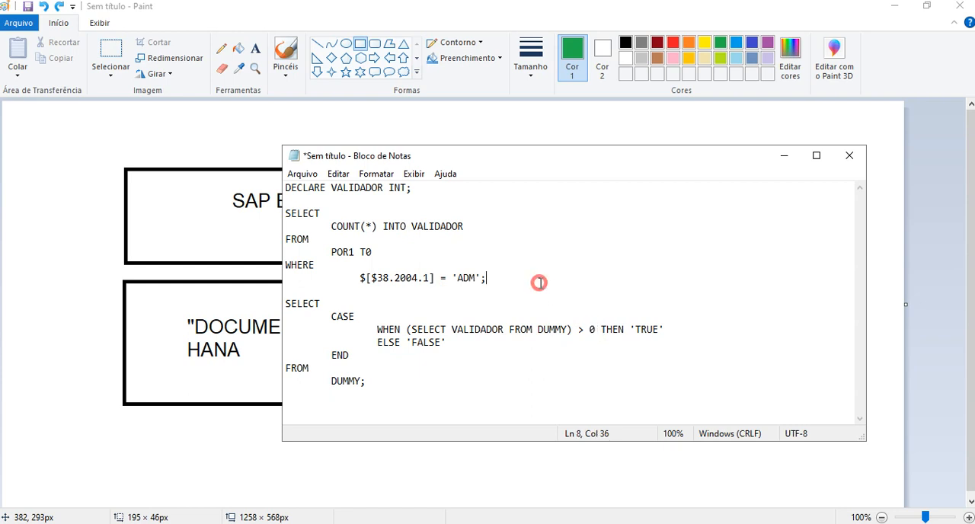
pyautogui.moveTo(534, 280); pyautogui.dragTo(261, 208)
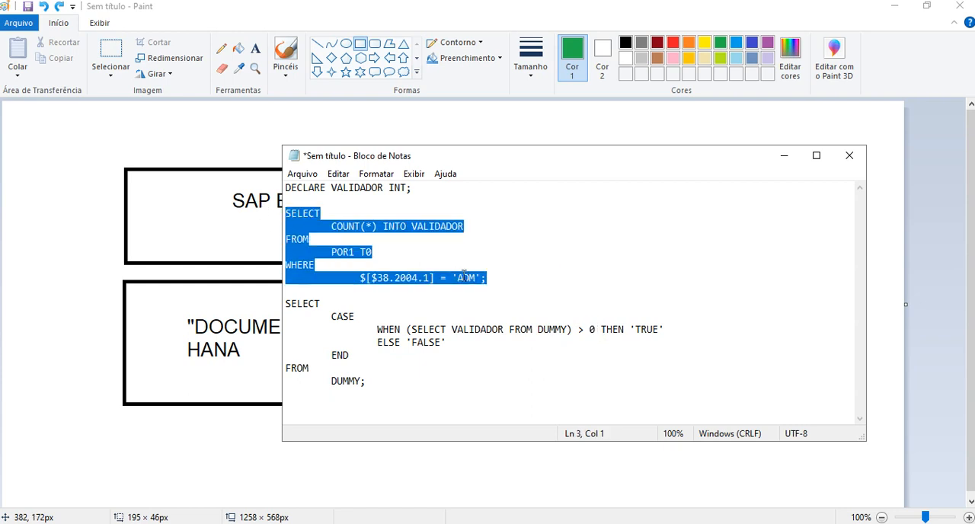
pyautogui.moveTo(588, 329); pyautogui.dragTo(671, 329)
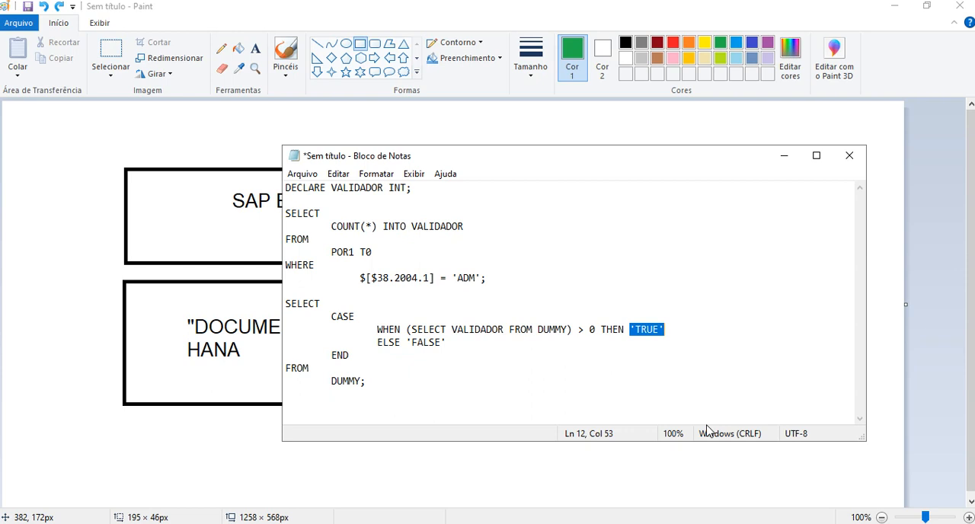
pyautogui.click(678, 329)
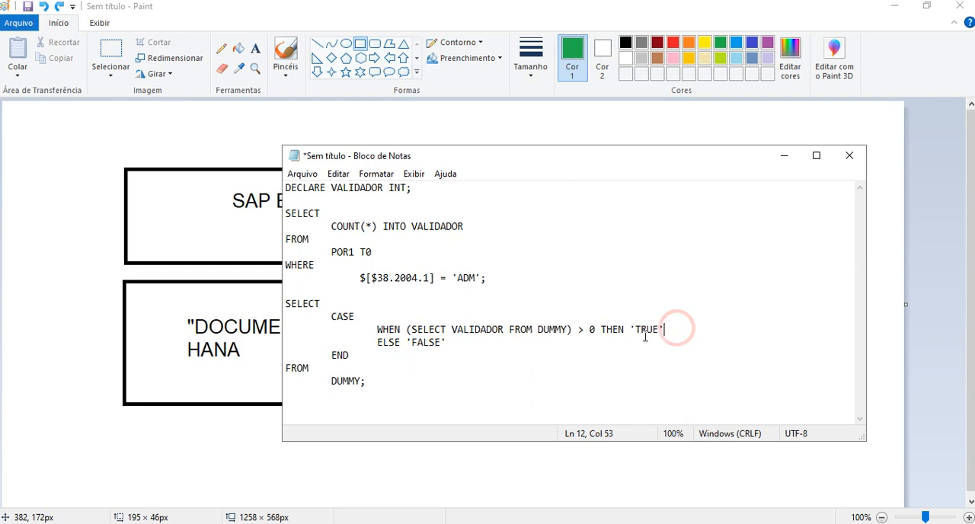
# Examine the 0 in the WHEN condition and compare the first SELECT's count with > 0 THEN 'TRUE'.
pyautogui.click(589, 329)
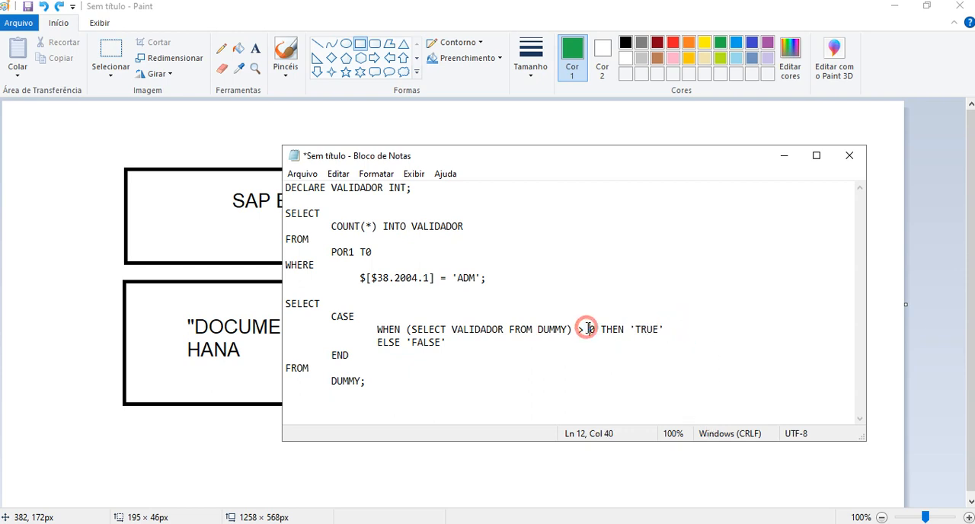
pyautogui.doubleClick(592, 329)
pyautogui.click(595, 329)
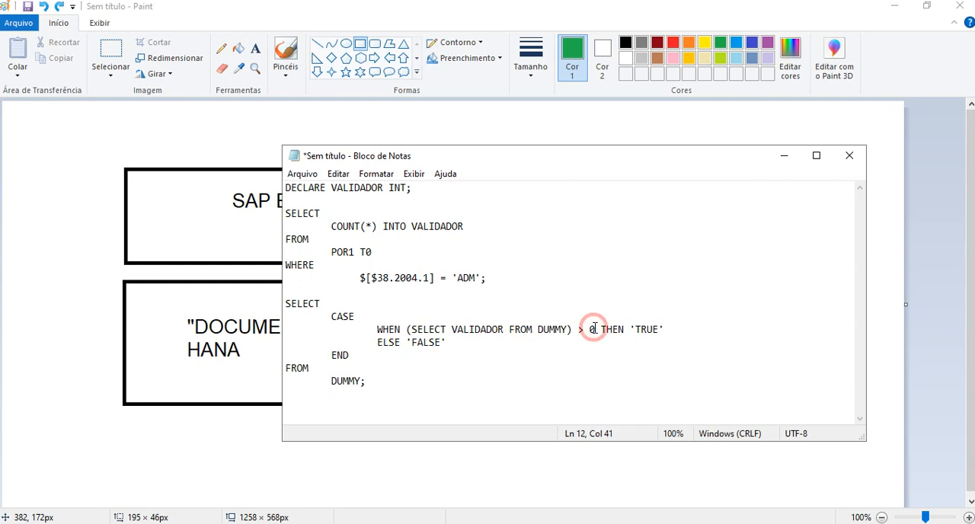
pyautogui.moveTo(595, 329); pyautogui.dragTo(591, 330)
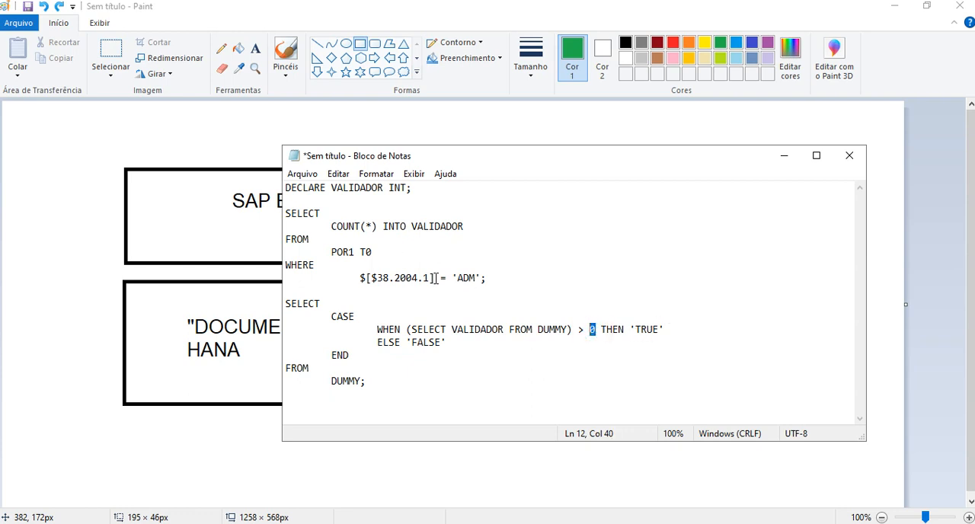
pyautogui.moveTo(503, 279); pyautogui.dragTo(273, 211)
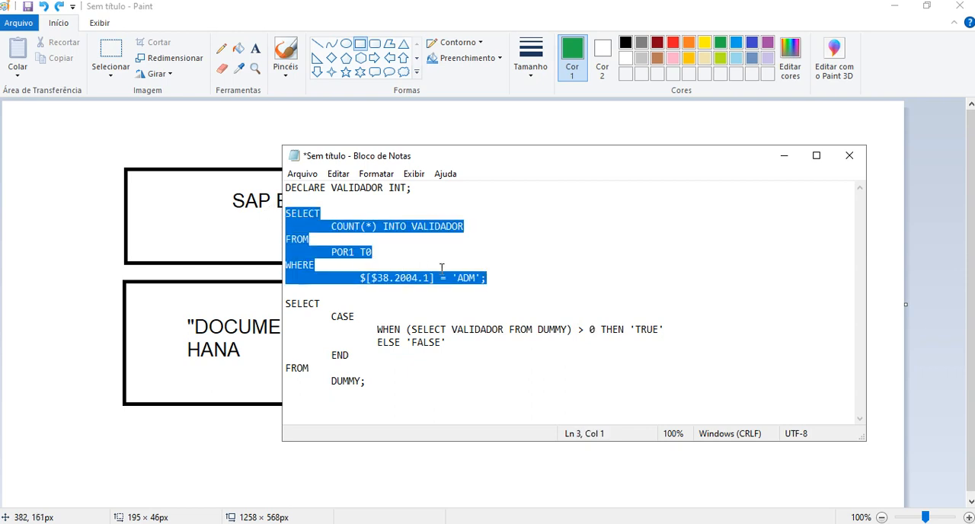
pyautogui.moveTo(578, 330); pyautogui.dragTo(596, 329)
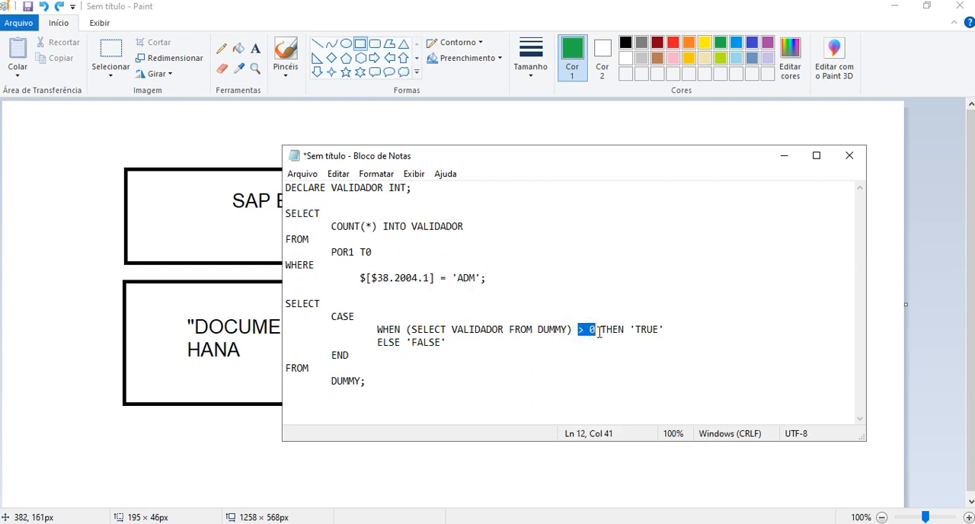
pyautogui.moveTo(666, 330)
pyautogui.mouseDown()
pyautogui.moveTo(629, 330)
pyautogui.moveTo(661, 329)
pyautogui.mouseUp()
pyautogui.click(630, 329)
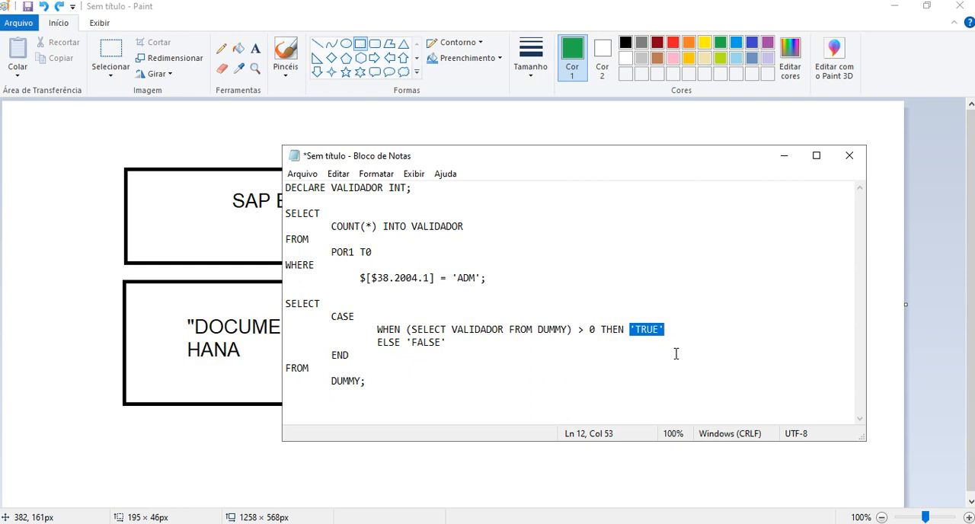
# Compare the WHEN condition with the first SELECT block and examine the ELSE 'FALSE' branch.
pyautogui.click(672, 328)
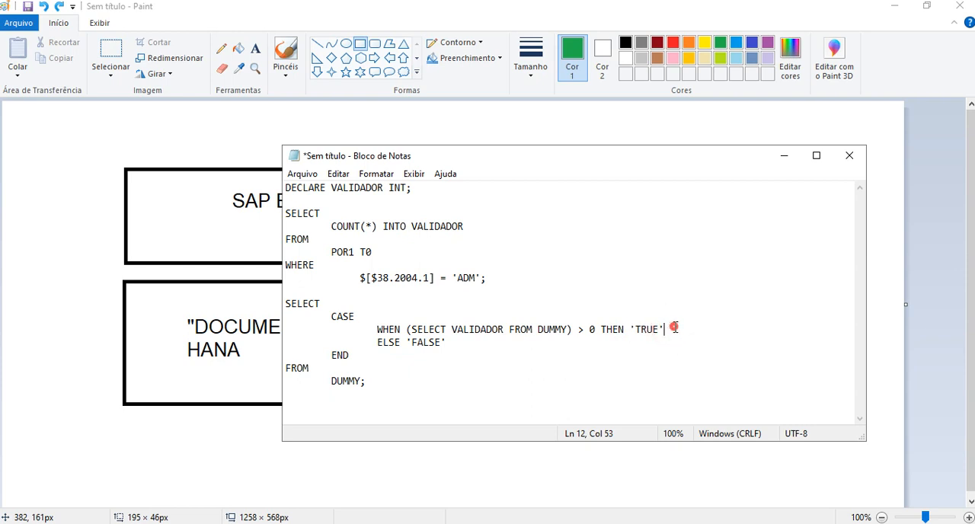
pyautogui.moveTo(674, 329); pyautogui.dragTo(390, 293)
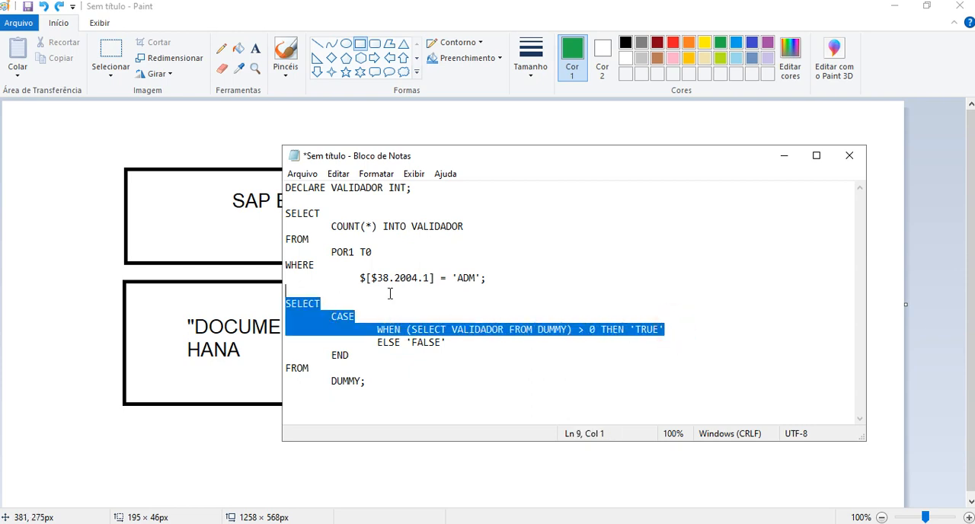
pyautogui.click(419, 279)
pyautogui.moveTo(509, 277); pyautogui.dragTo(252, 211)
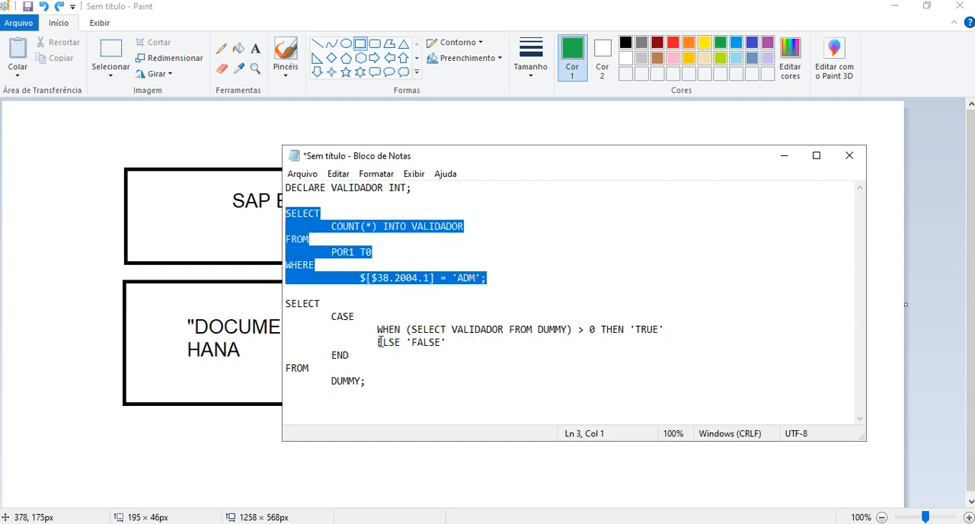
pyautogui.moveTo(379, 343); pyautogui.dragTo(449, 342)
pyautogui.click(455, 342)
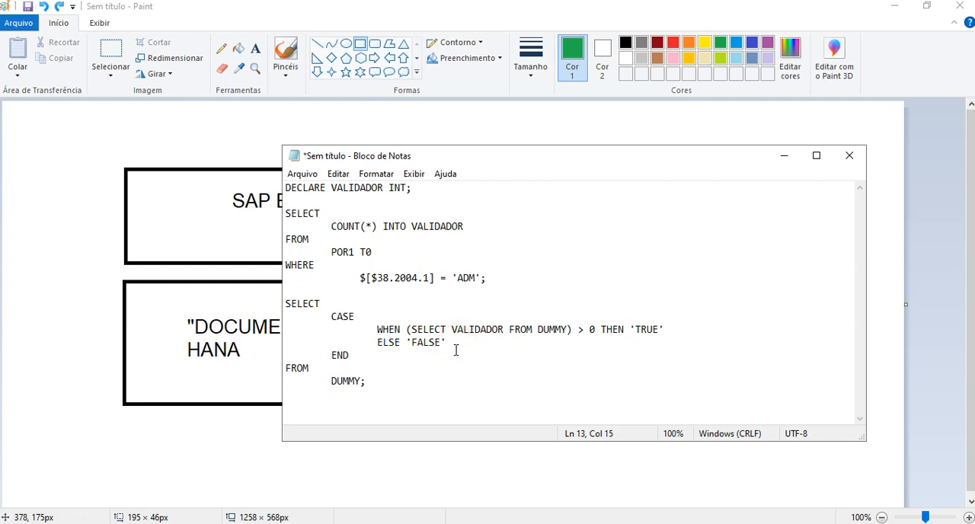
# Examine the END that closes the CASE block and the final FROM DUMMY; clause.
pyautogui.moveTo(335, 356); pyautogui.dragTo(357, 354)
pyautogui.moveTo(333, 315); pyautogui.dragTo(330, 382)
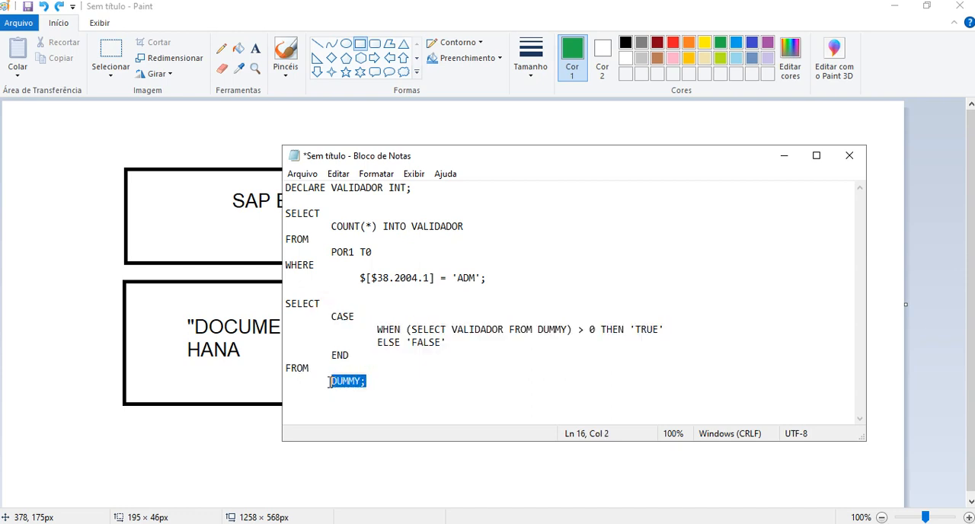
pyautogui.click(385, 387)
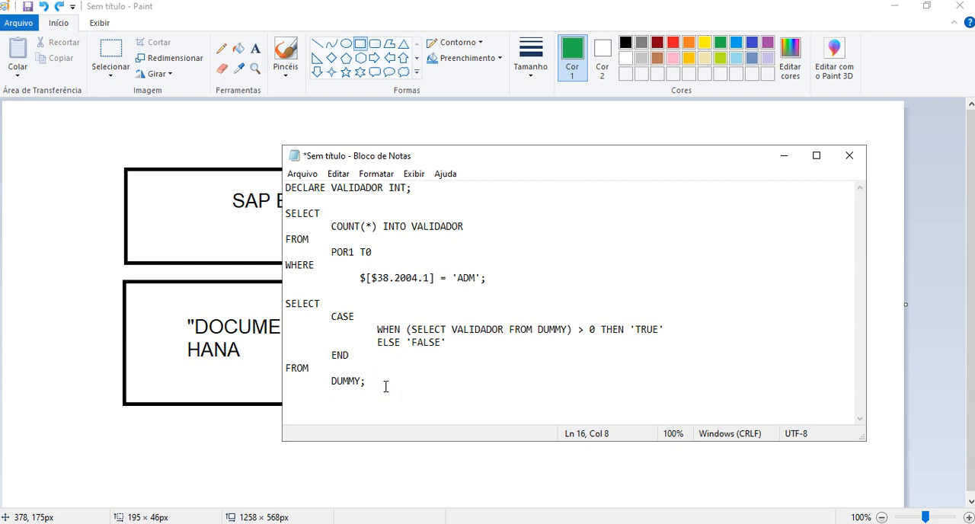
# Review the query from its beginning, covering the DECLARE VALIDADOR INT; line and the SELECT COUNT(*) INTO VALIDADOR lines.
pyautogui.doubleClick(305, 188)
pyautogui.click(337, 189)
pyautogui.doubleClick(337, 189)
pyautogui.click(337, 189)
pyautogui.moveTo(332, 189); pyautogui.dragTo(286, 188)
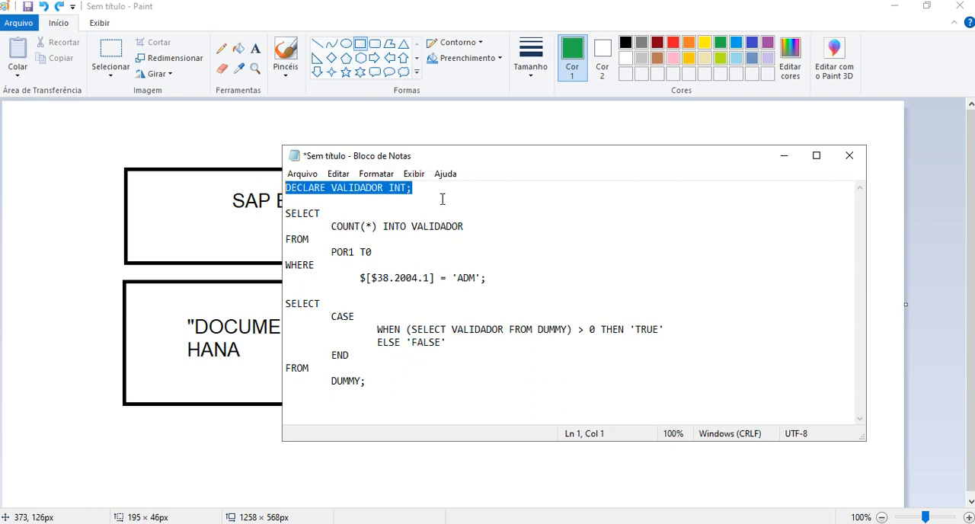
pyautogui.moveTo(287, 214); pyautogui.dragTo(465, 226)
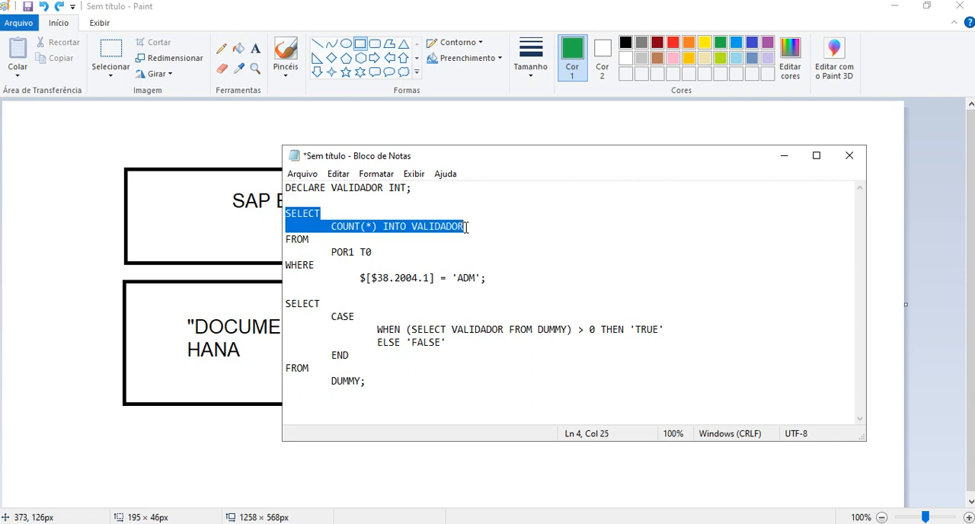
# Review the query's COUNT(*) INTO VALIDADOR line, the $[$38.2004.1] = 'ADM' condition, and the 'TRUE' and 'FALSE' outcomes.
pyautogui.moveTo(467, 226); pyautogui.dragTo(268, 201)
pyautogui.moveTo(359, 277); pyautogui.dragTo(483, 279)
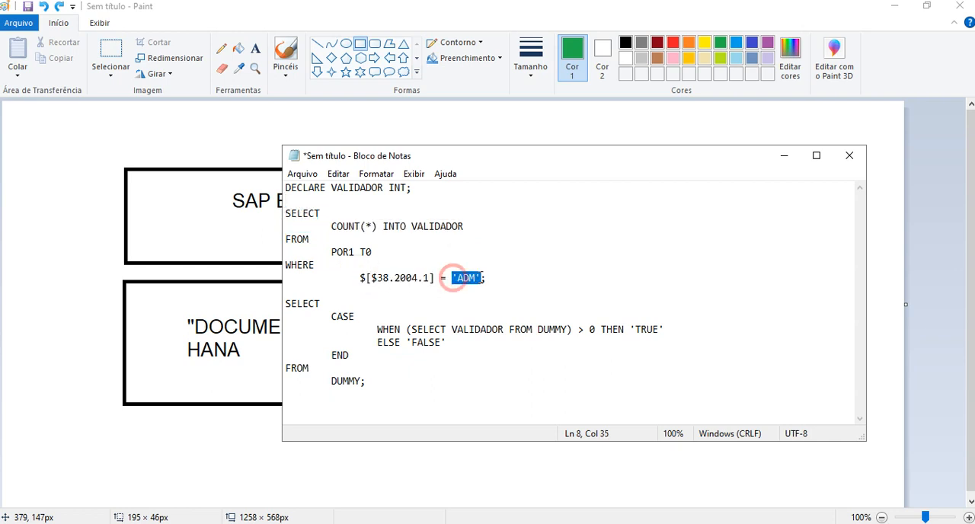
pyautogui.click(459, 279)
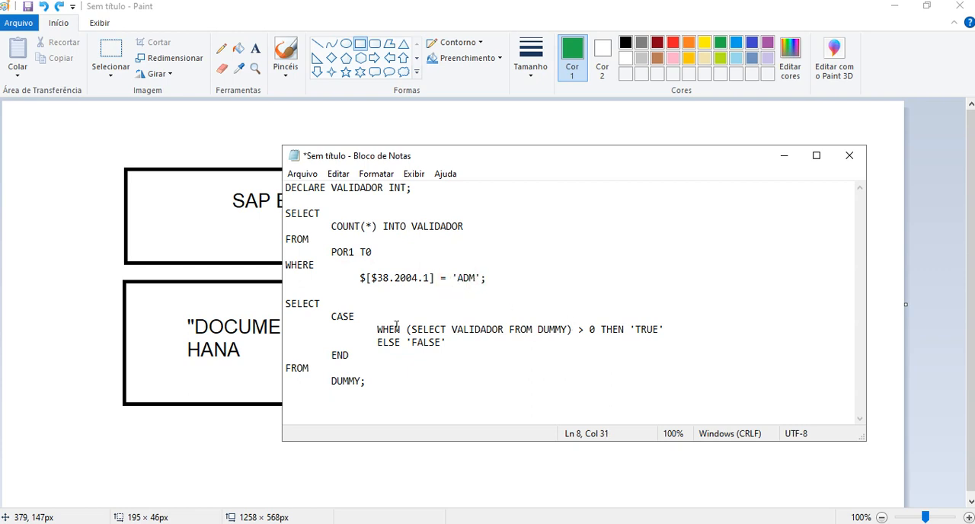
pyautogui.moveTo(630, 329); pyautogui.dragTo(664, 330)
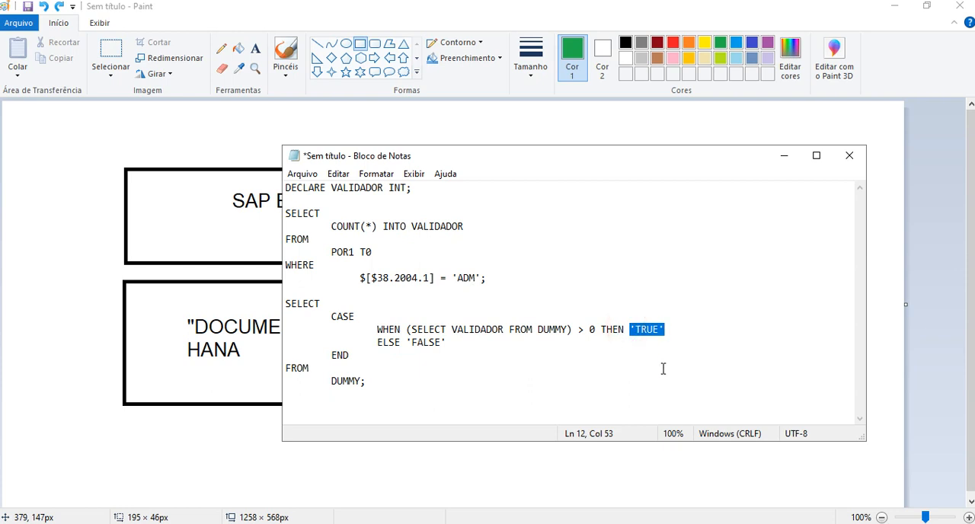
pyautogui.doubleClick(415, 338)
pyautogui.click(455, 339)
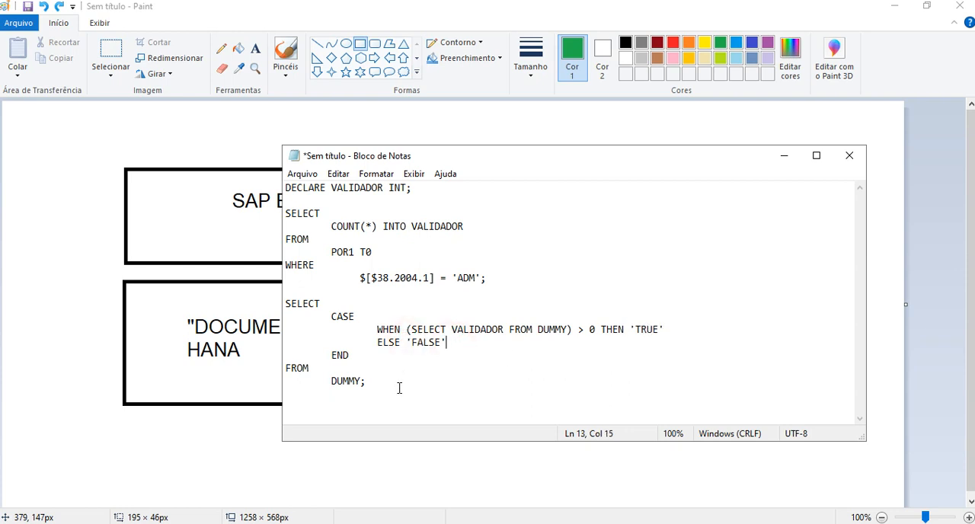
# Copy the entire validation query and switch to the purchase order in SAP Business One, showing the remote session full screen.
pyautogui.moveTo(400, 388); pyautogui.dragTo(287, 186)
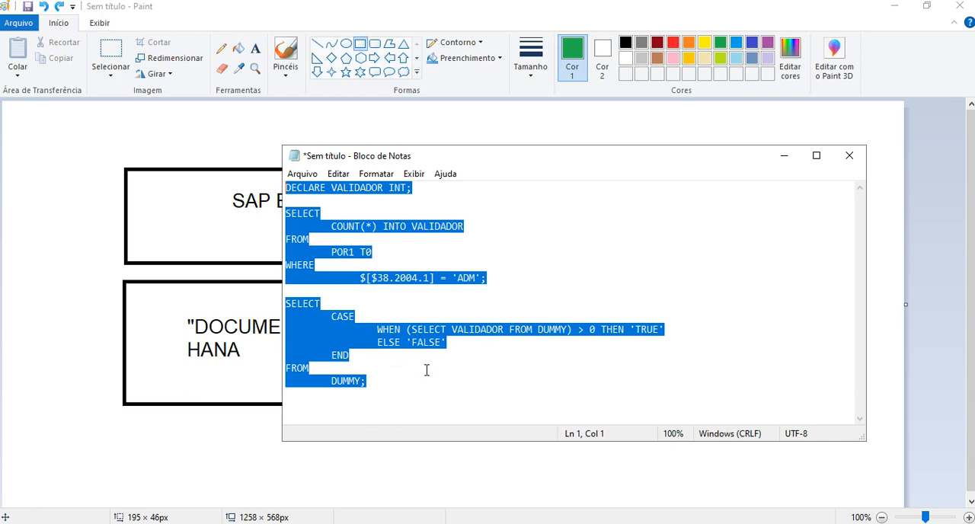
pyautogui.click(415, 381)
pyautogui.click(94, 279)
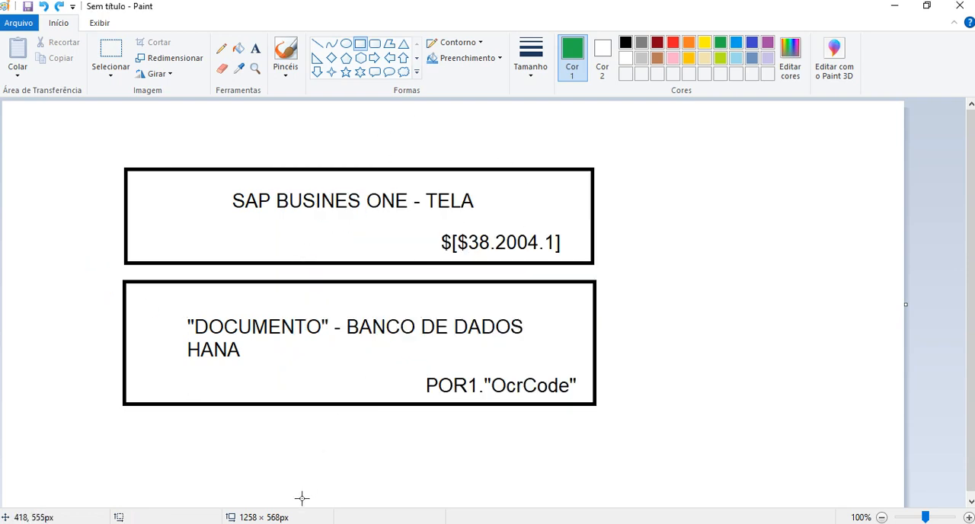
pyautogui.click(305, 523)
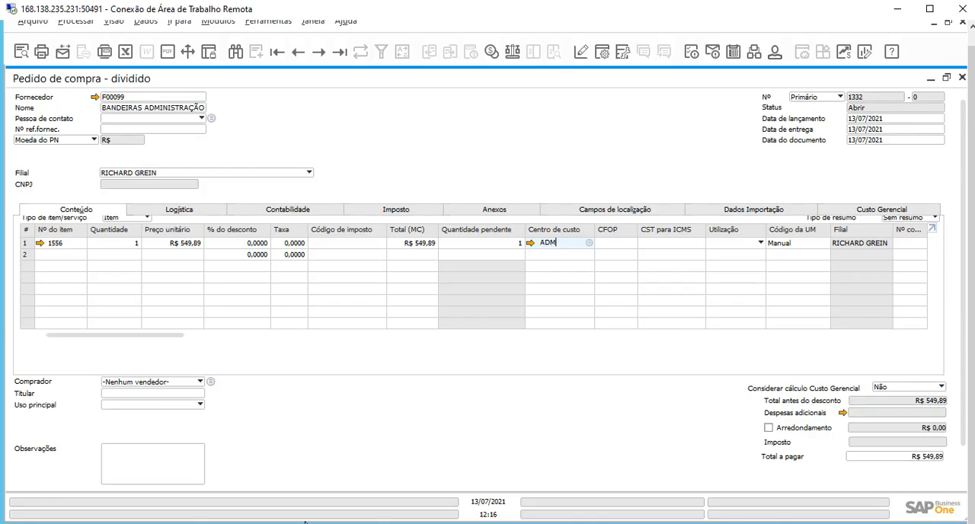
pyautogui.click(937, 10)
# Open the query generator (Gerador de consultas) and execute it without any tables to reach the query preview.
pyautogui.click(268, 14)
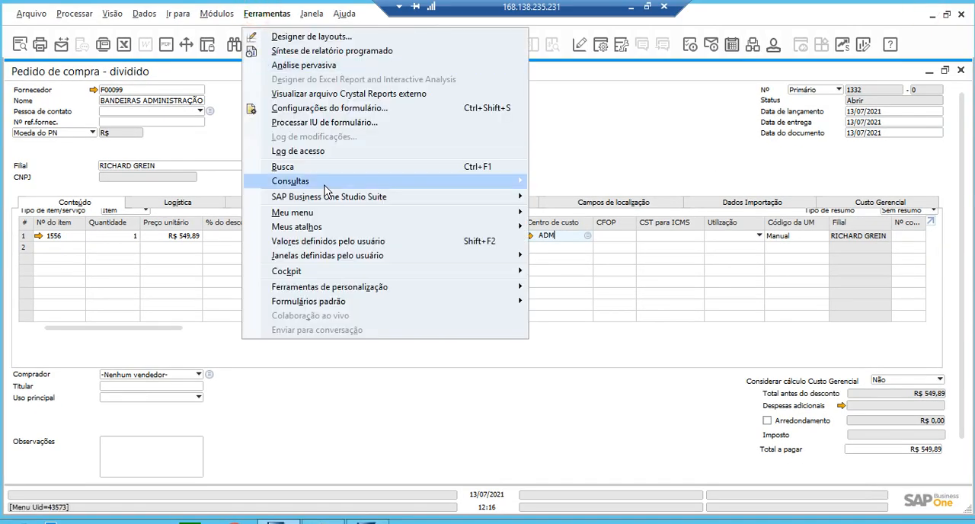
pyautogui.moveTo(324, 183)
pyautogui.click(537, 192)
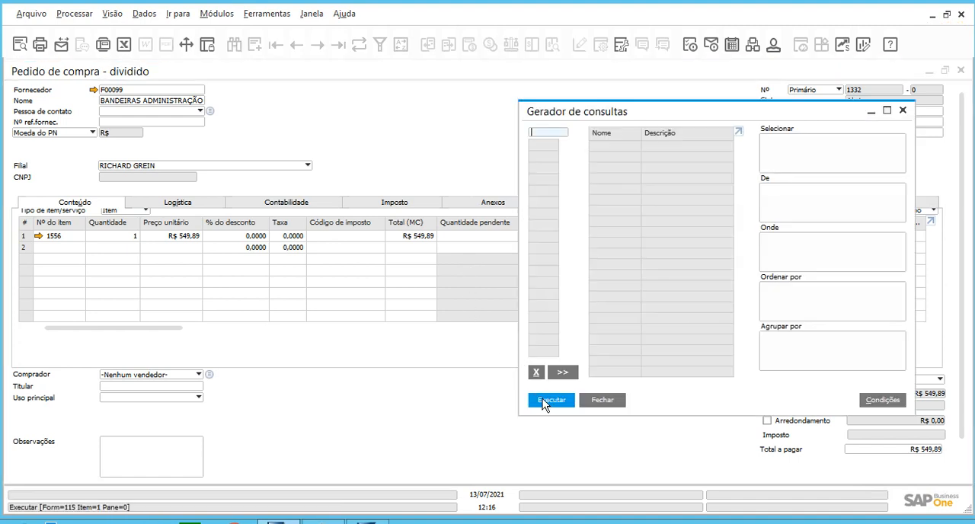
pyautogui.click(544, 399)
# Make the previewed query editable and replace its SELECT * text with the copied validation query.
pyautogui.click(410, 169)
pyautogui.click(448, 165)
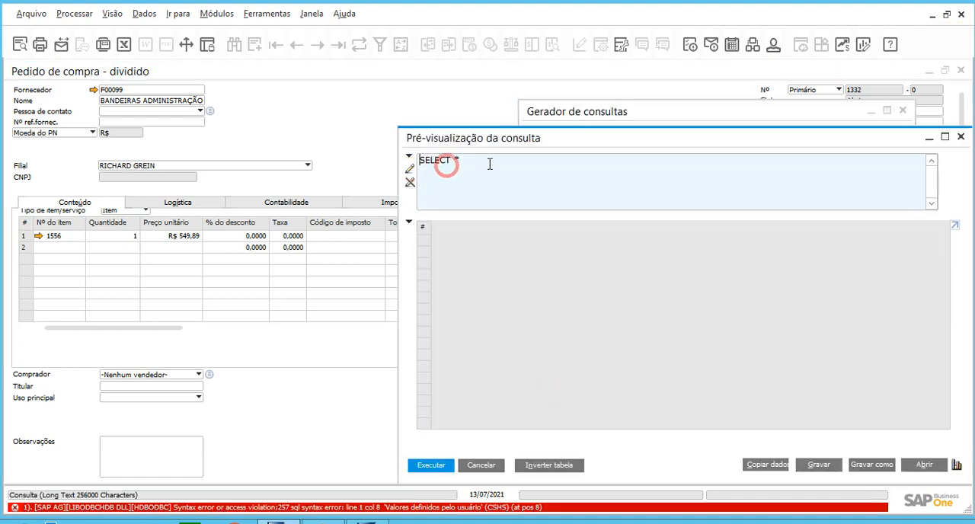
pyautogui.moveTo(494, 160); pyautogui.dragTo(303, 145)
pyautogui.hotkey('ctrl', 'v')
pyautogui.scroll(2, 569, 203)
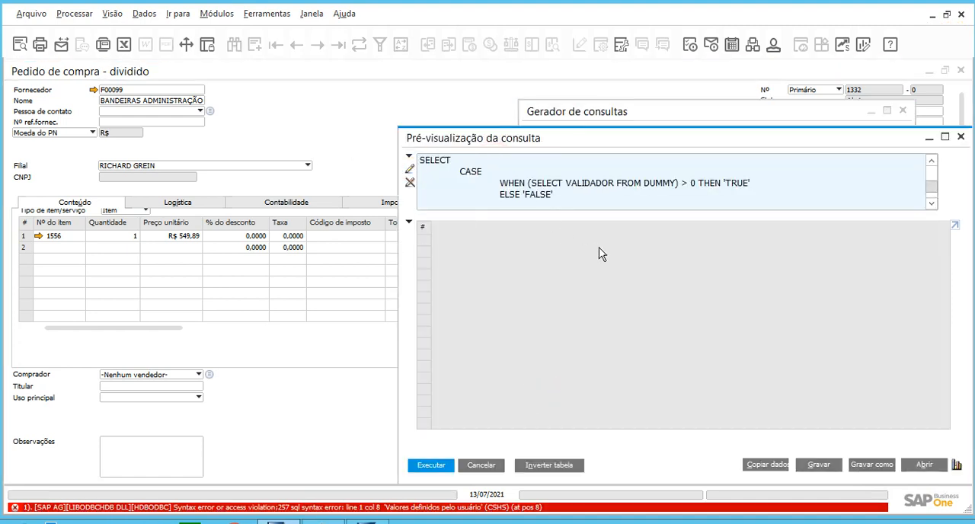
# Start saving the query under a new name and add a query category named Aprovação.
pyautogui.click(867, 469)
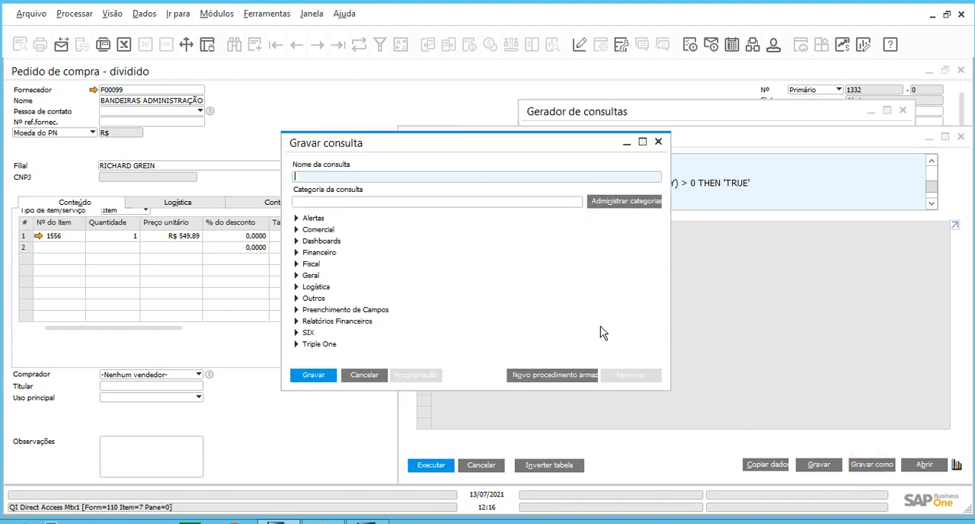
pyautogui.click(615, 205)
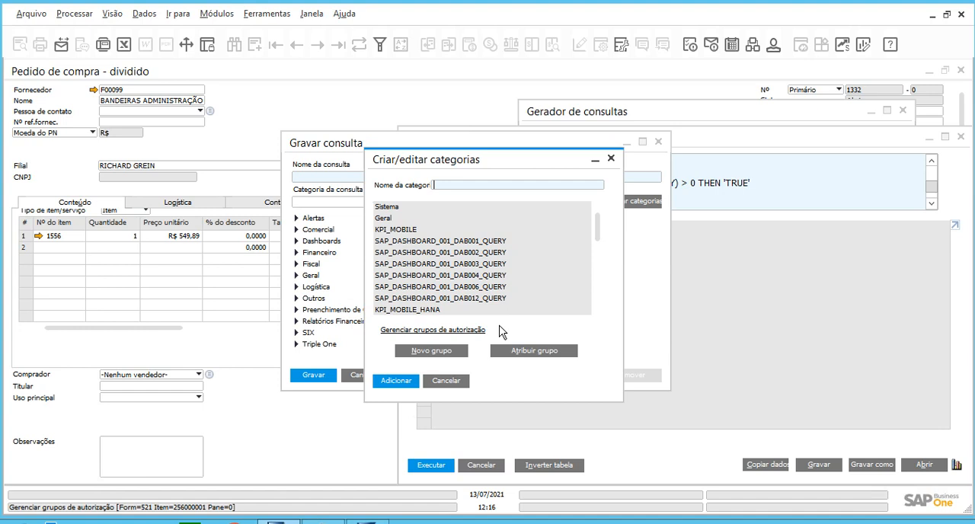
pyautogui.hotkey('ctrl', 'a')
pyautogui.write('Ap')
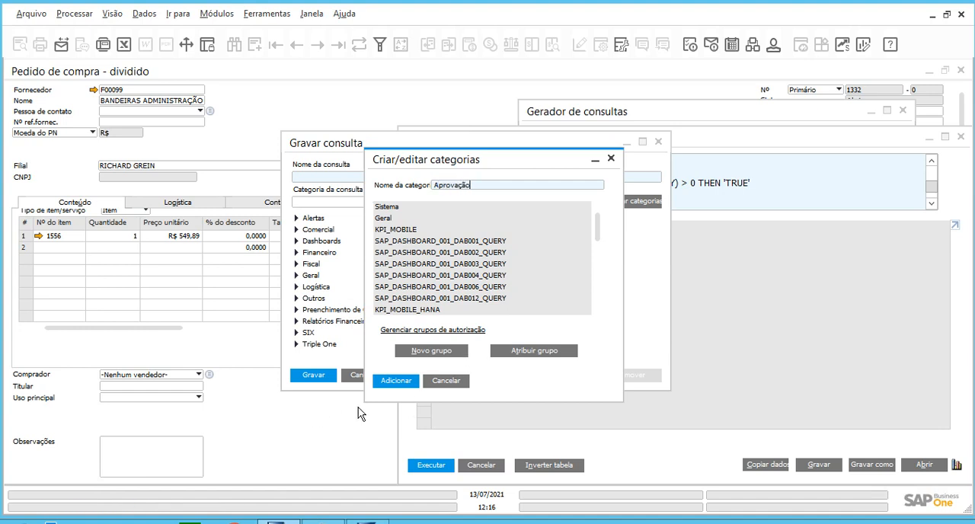
pyautogui.click(397, 380)
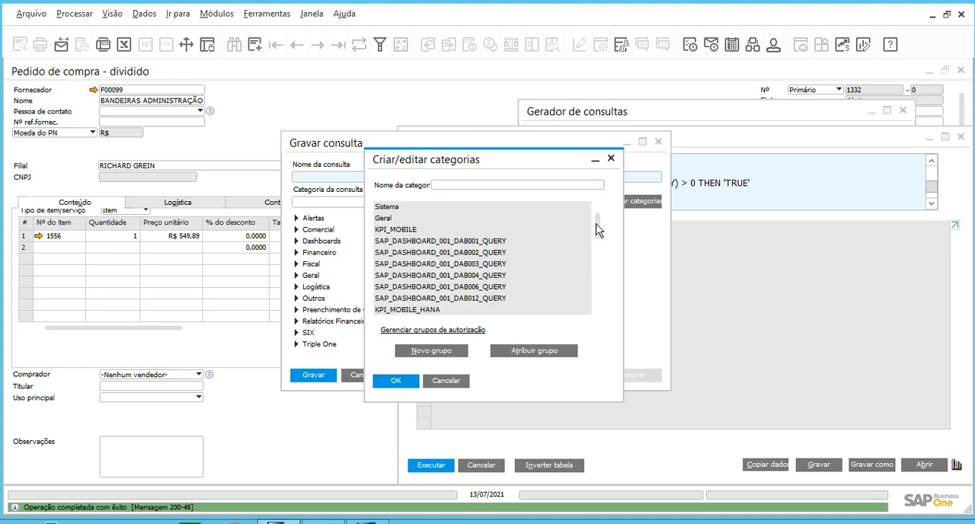
# Assign the Aprovação category to all authorization groups, including Compras, and confirm the changes.
pyautogui.moveTo(599, 221); pyautogui.dragTo(603, 318)
pyautogui.click(418, 310)
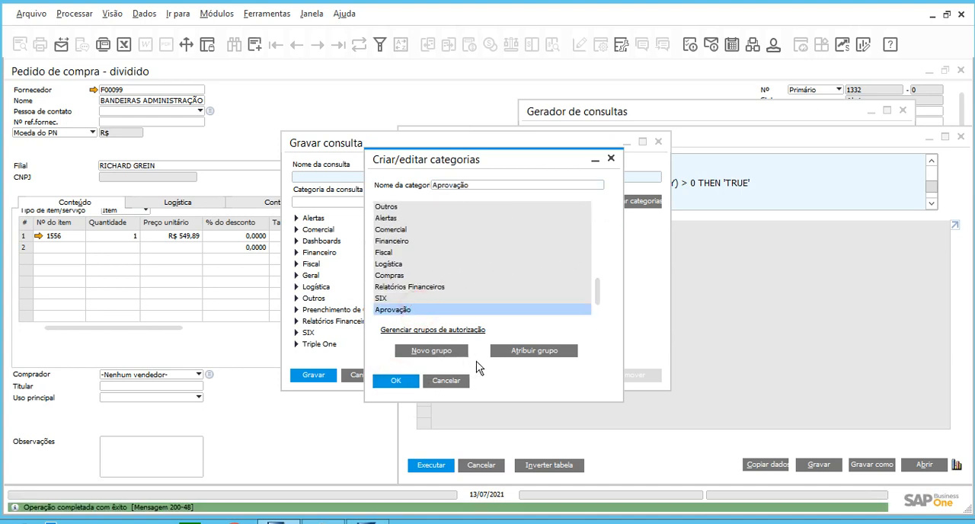
pyautogui.click(507, 350)
pyautogui.click(627, 158)
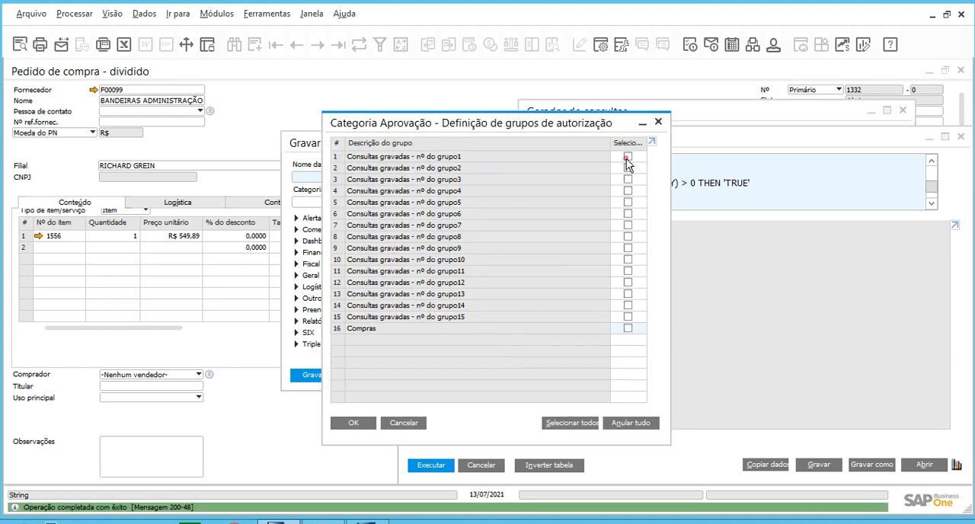
pyautogui.keyDown('shift'); pyautogui.click(628, 329); pyautogui.keyUp('shift')
pyautogui.click(365, 424)
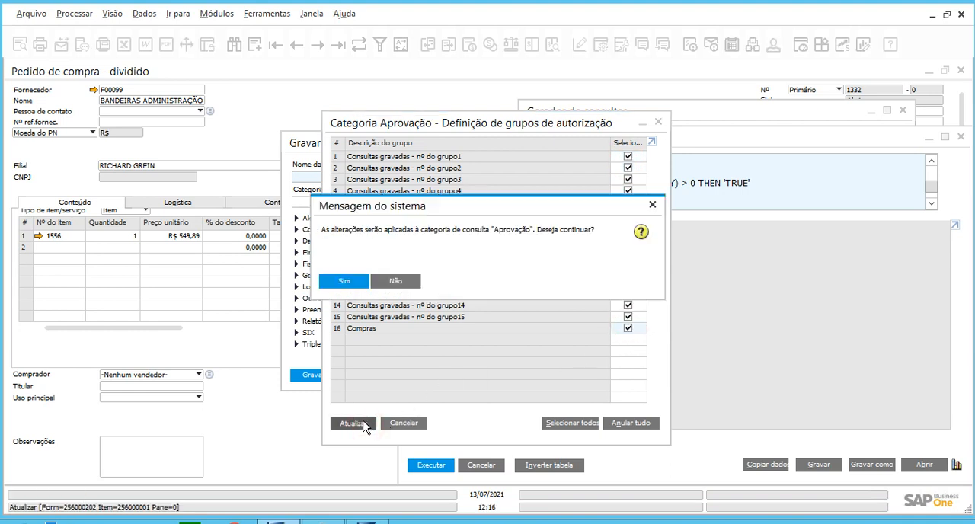
pyautogui.click(348, 281)
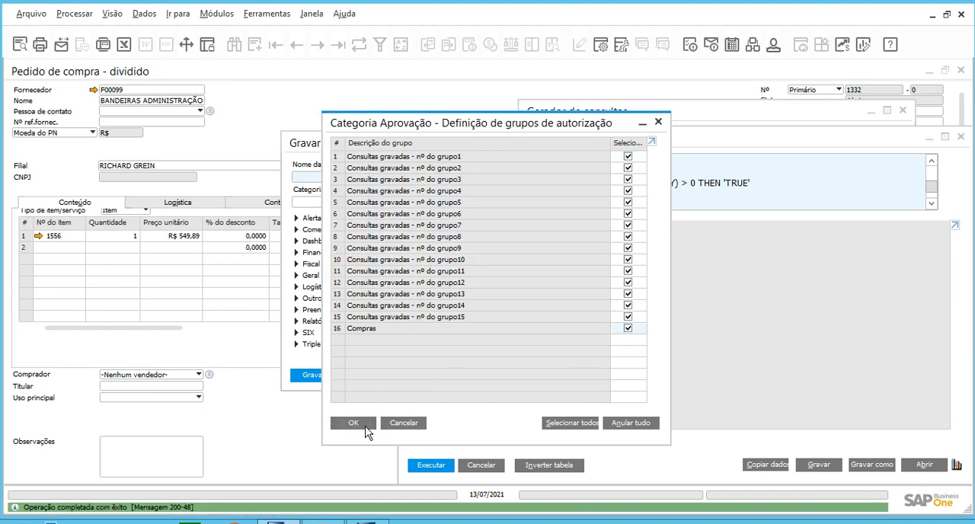
pyautogui.click(363, 429)
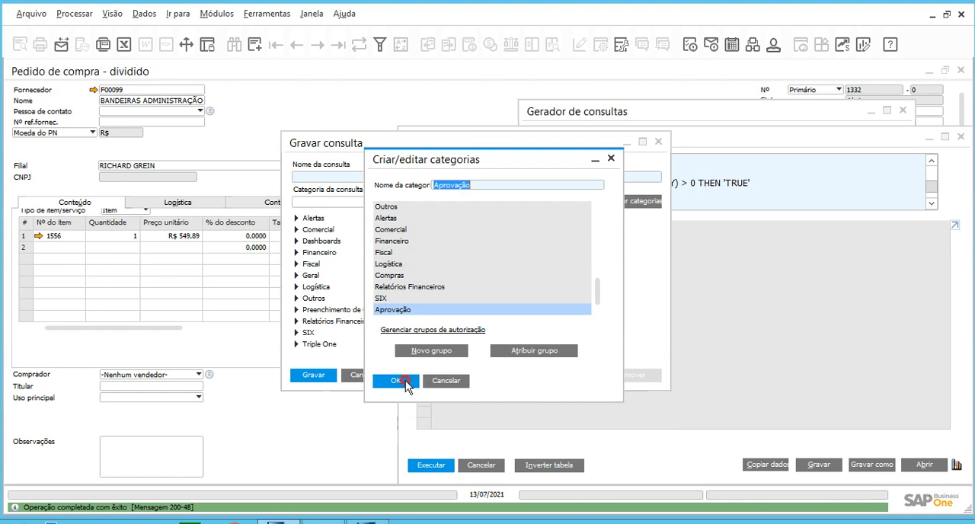
pyautogui.click(404, 381)
# Save the query as Centro de custo ADM in the Aprovação category.
pyautogui.click(334, 229)
pyautogui.click(338, 174)
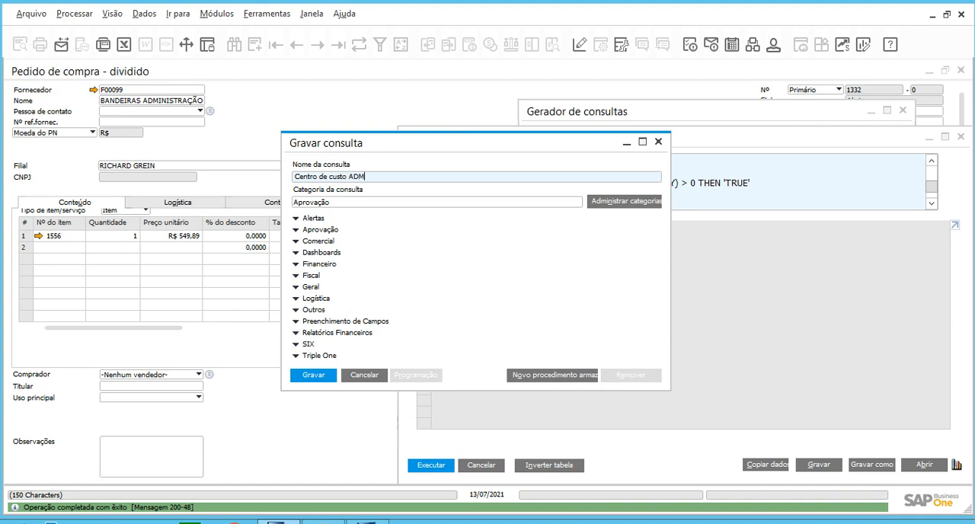
pyautogui.click(314, 375)
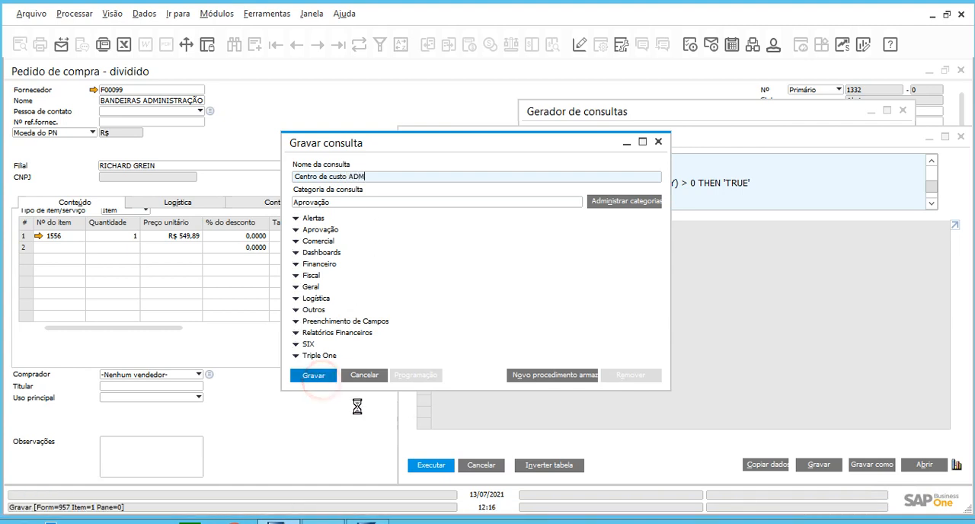
# Close the query preview and the query generator, returning to the maximized purchase order.
pyautogui.click(487, 466)
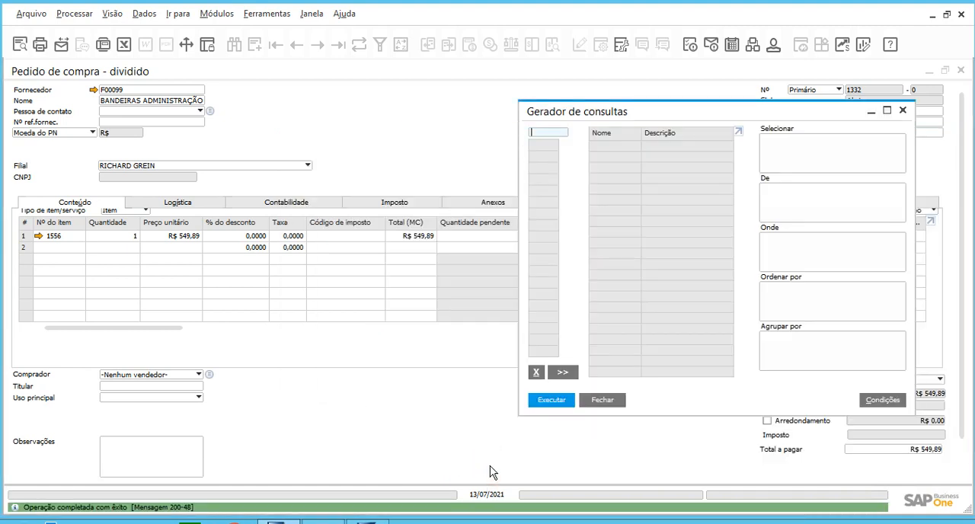
pyautogui.click(604, 401)
pyautogui.doubleClick(404, 75)
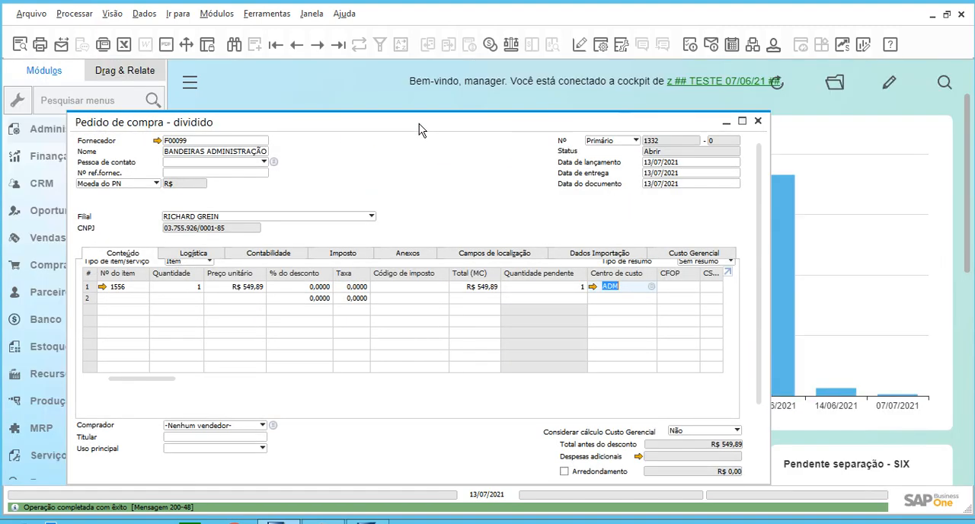
pyautogui.doubleClick(420, 124)
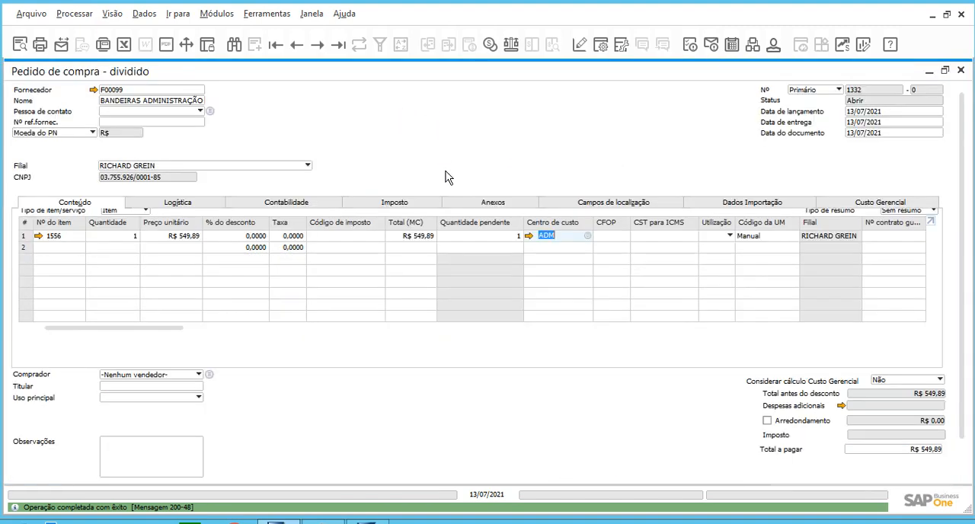
# Run the saved user query Centro de custo ADM from the Aprovação category against the open purchase order.
pyautogui.click(155, 458)
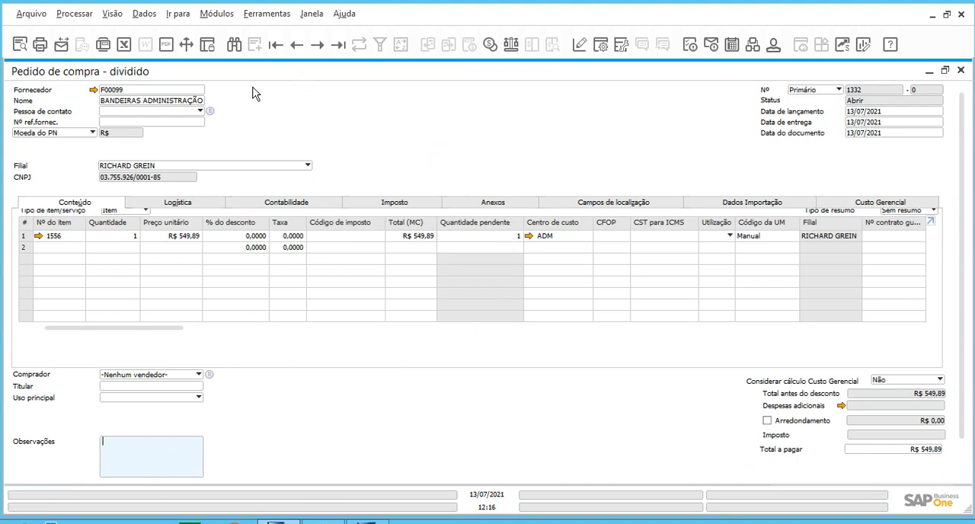
pyautogui.click(271, 15)
pyautogui.click(320, 183)
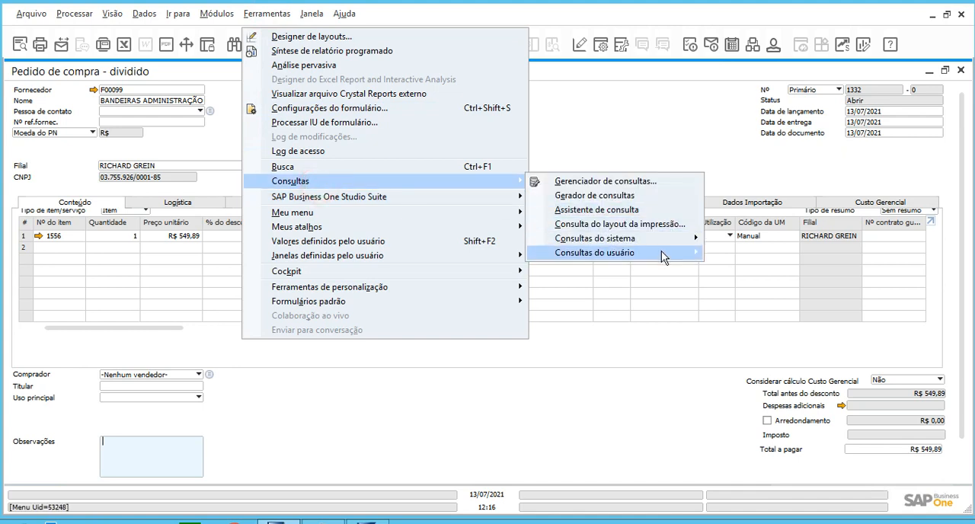
pyautogui.moveTo(662, 256)
pyautogui.moveTo(727, 267)
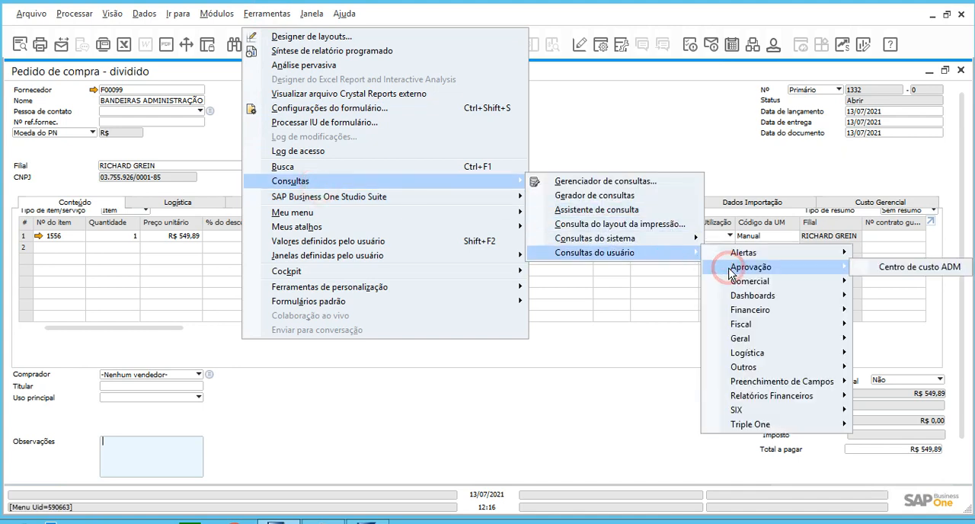
pyautogui.click(899, 269)
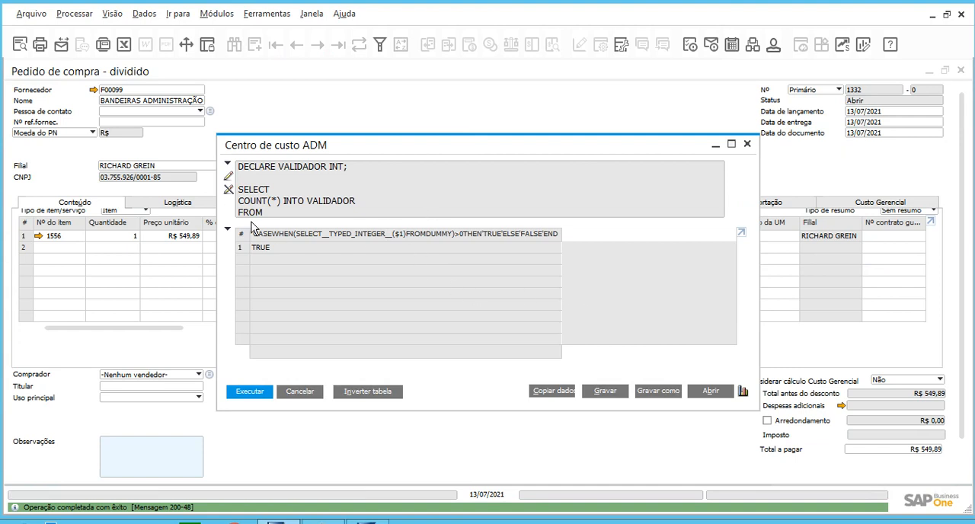
# Enlarge the Centro de custo ADM result window and examine the result against the query's WHERE condition and CASE block.
pyautogui.doubleClick(517, 146)
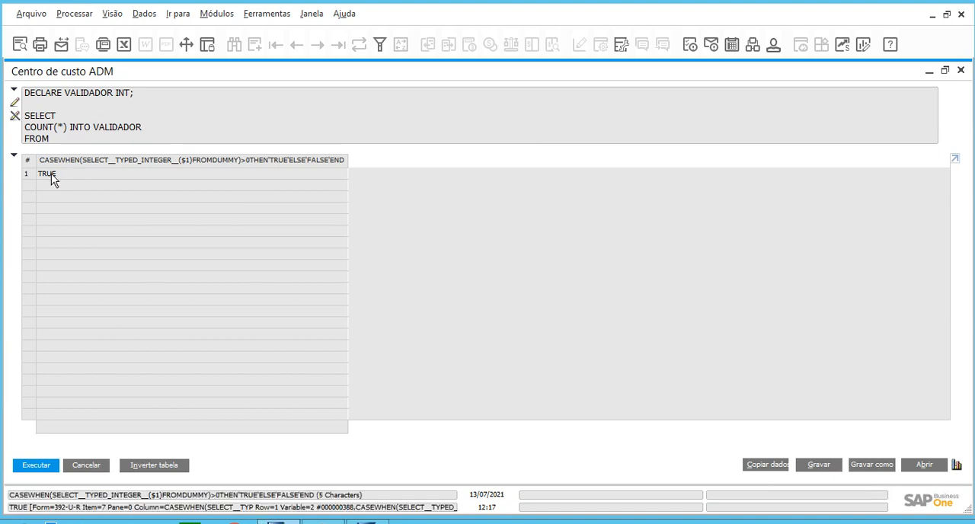
pyautogui.click(114, 126)
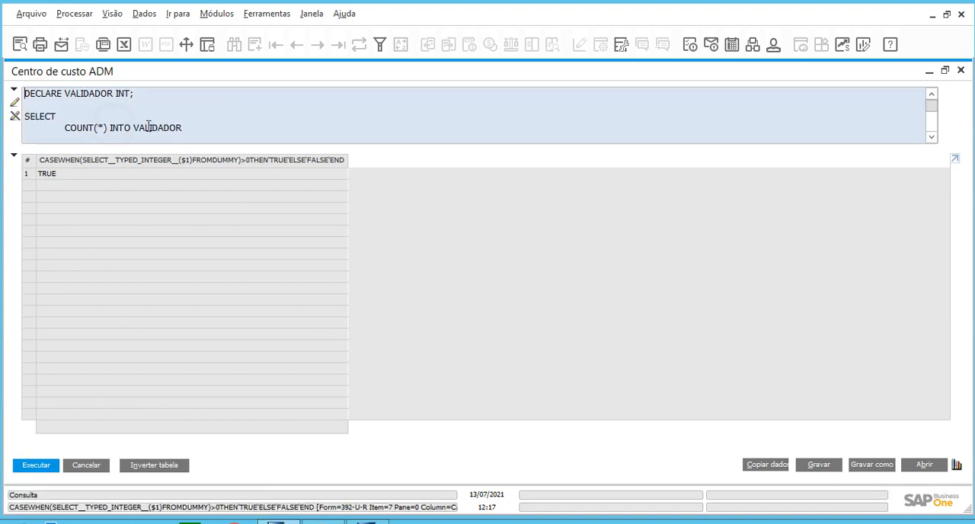
pyautogui.scroll(-3, 194, 132)
pyautogui.scroll(3, 194, 132)
pyautogui.scroll(-3, 128, 121)
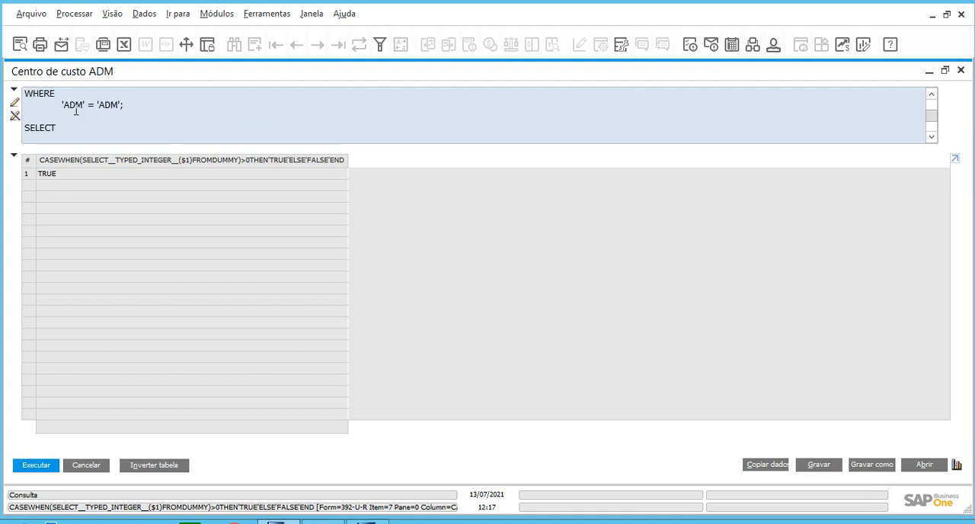
pyautogui.moveTo(62, 100); pyautogui.dragTo(85, 102)
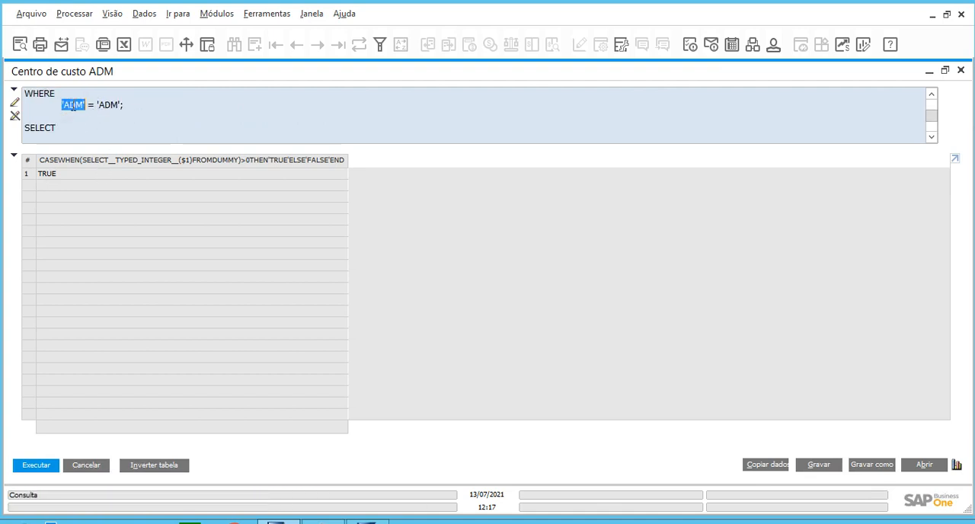
pyautogui.moveTo(62, 102); pyautogui.dragTo(123, 102)
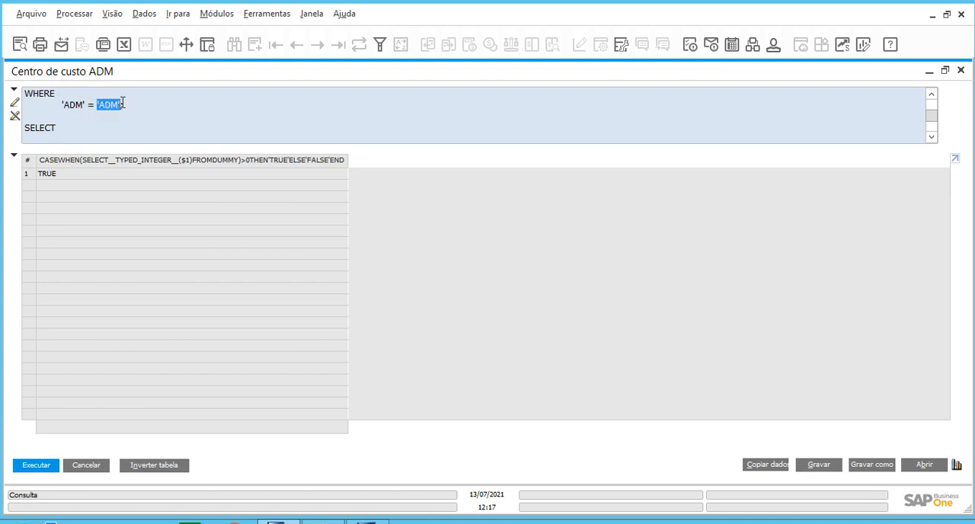
pyautogui.scroll(-3, 122, 122)
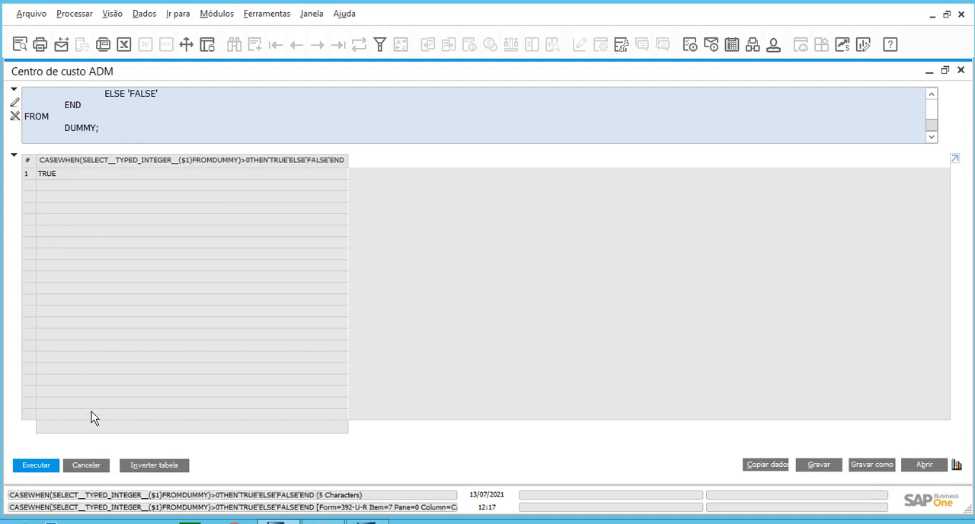
# Close the query result and set the cost center of the purchase order's item 1556 line to PRODUCAO.
pyautogui.click(86, 465)
pyautogui.click(572, 237)
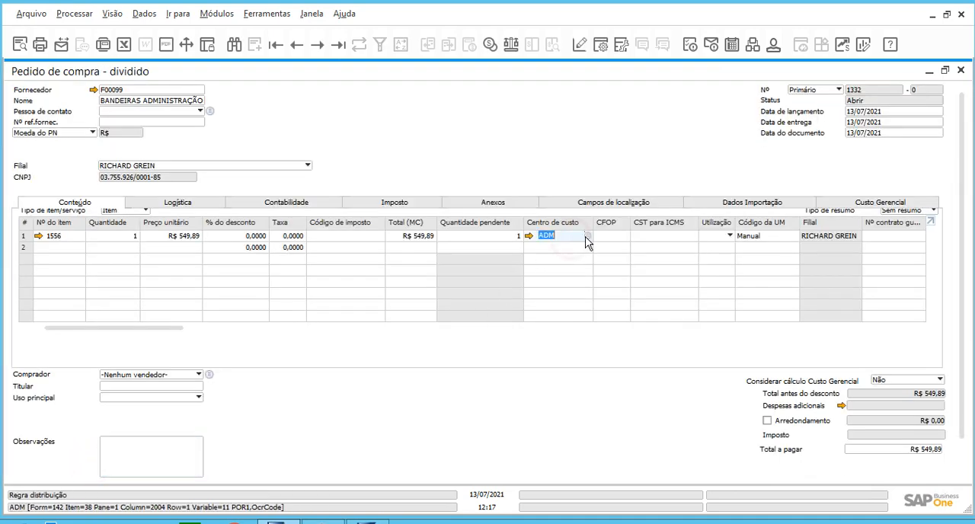
pyautogui.click(579, 240)
pyautogui.click(493, 238)
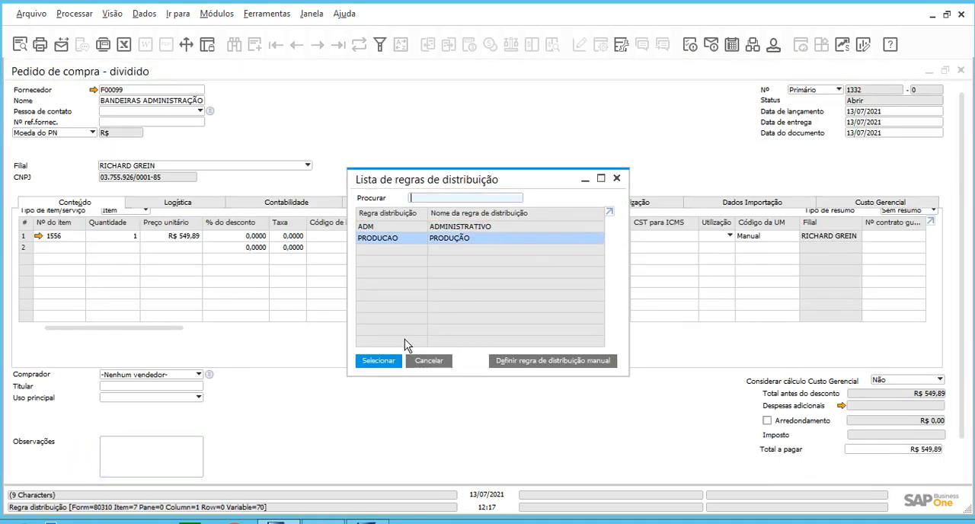
pyautogui.click(379, 360)
pyautogui.click(613, 237)
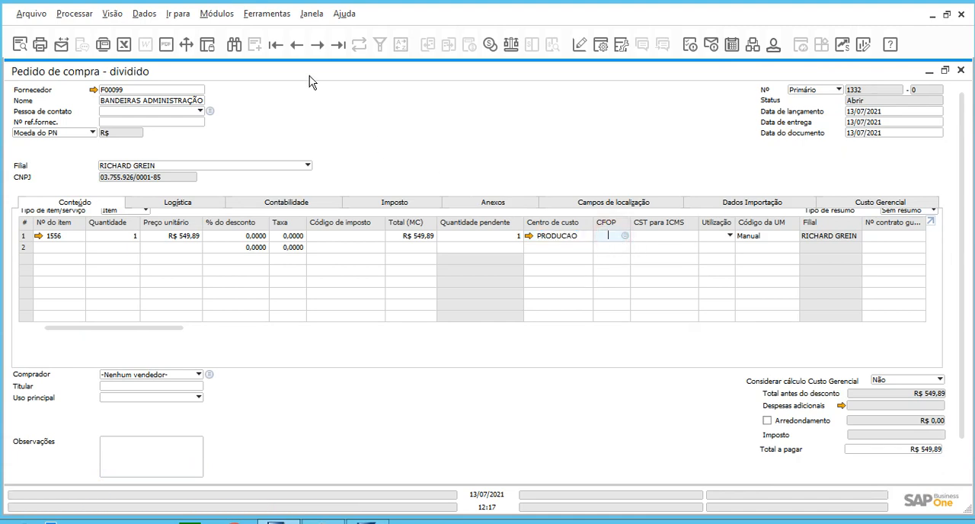
# Run the saved user query Centro de custo ADM from the Aprovação category against the order with cost center PRODUCAO.
pyautogui.click(256, 15)
pyautogui.click(318, 183)
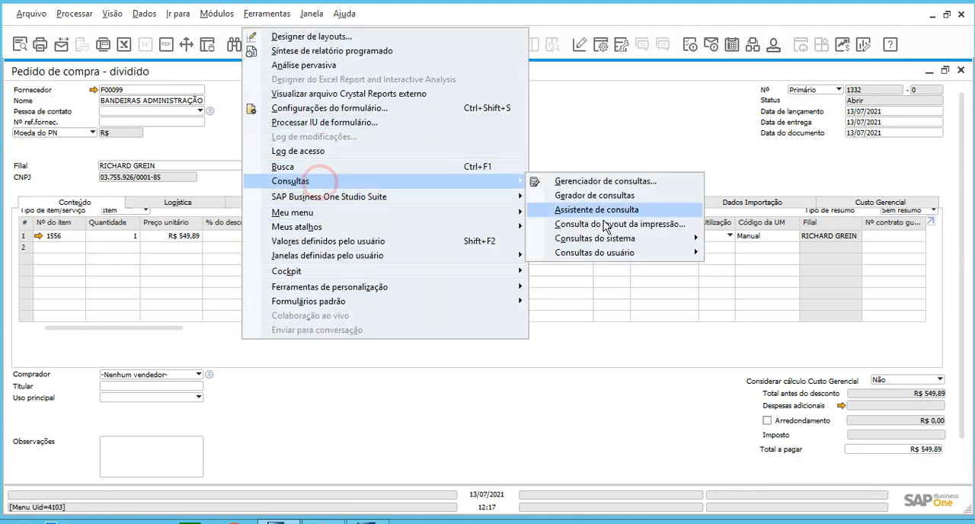
pyautogui.click(623, 251)
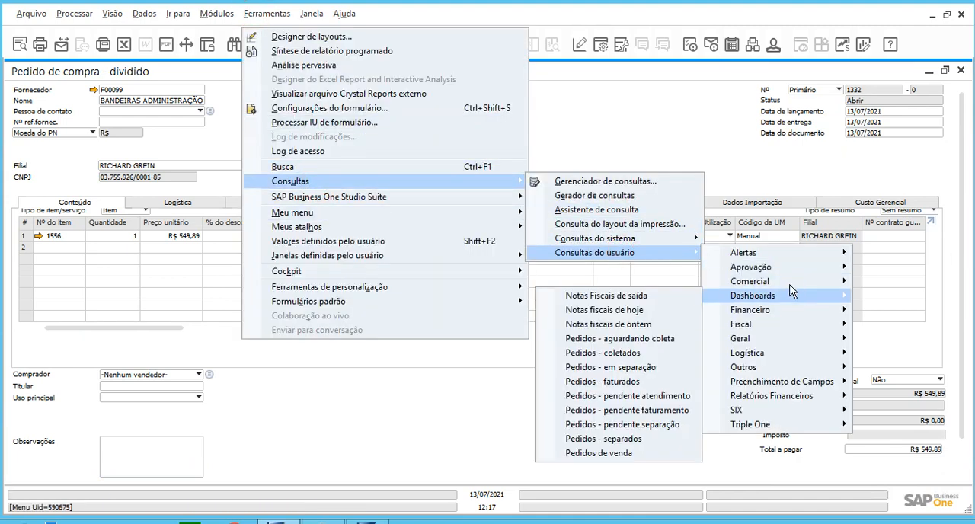
pyautogui.moveTo(788, 268)
pyautogui.click(877, 274)
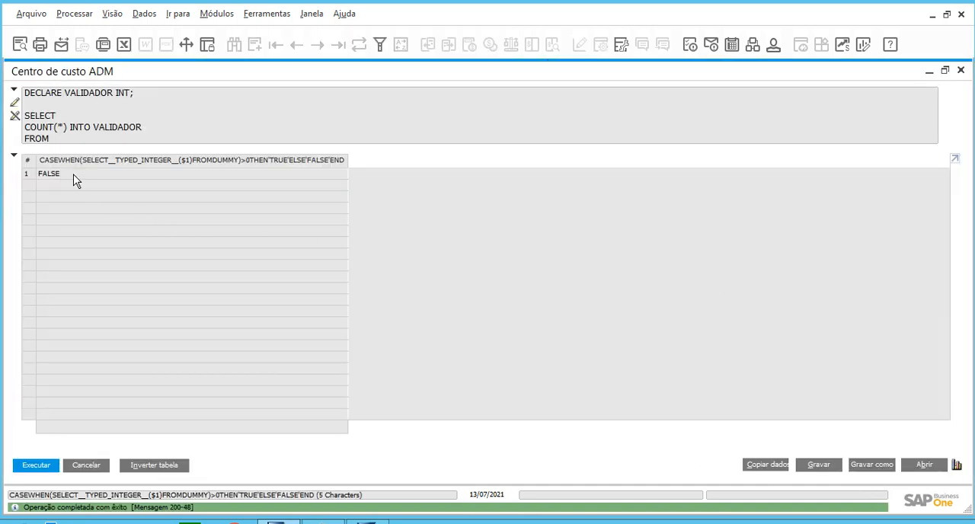
# Compare the result with the query's CASE block and its WHERE condition against 'ADM', and close the result window.
pyautogui.scroll(-6, 94, 142)
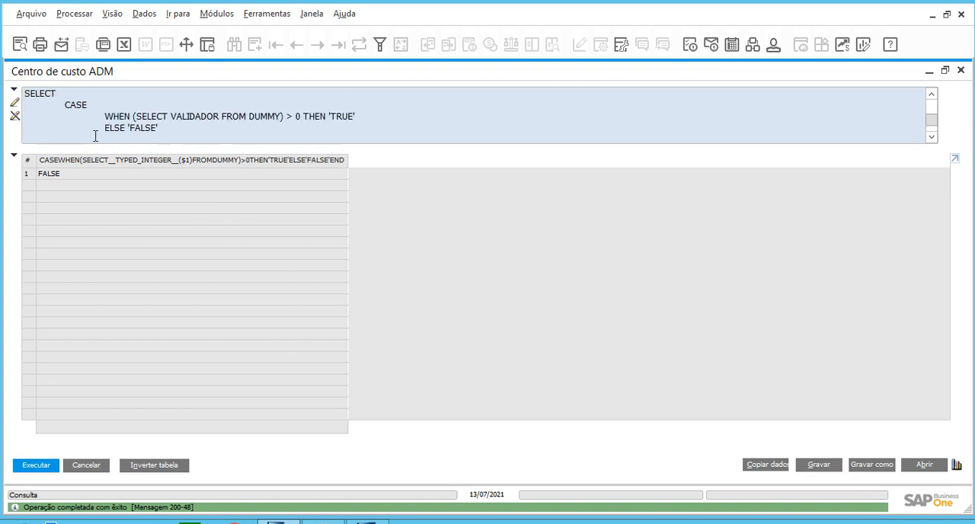
pyautogui.scroll(3, 96, 135)
pyautogui.moveTo(64, 104); pyautogui.dragTo(151, 105)
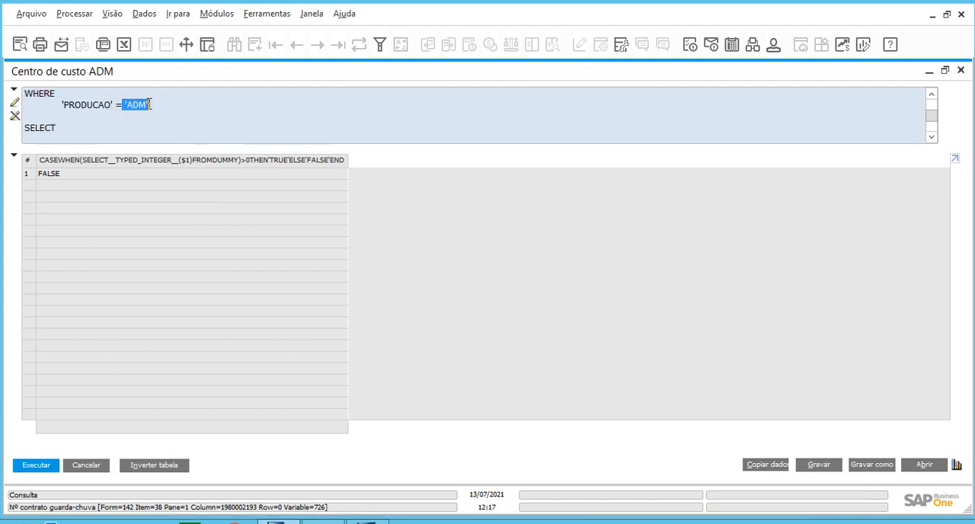
pyautogui.click(104, 467)
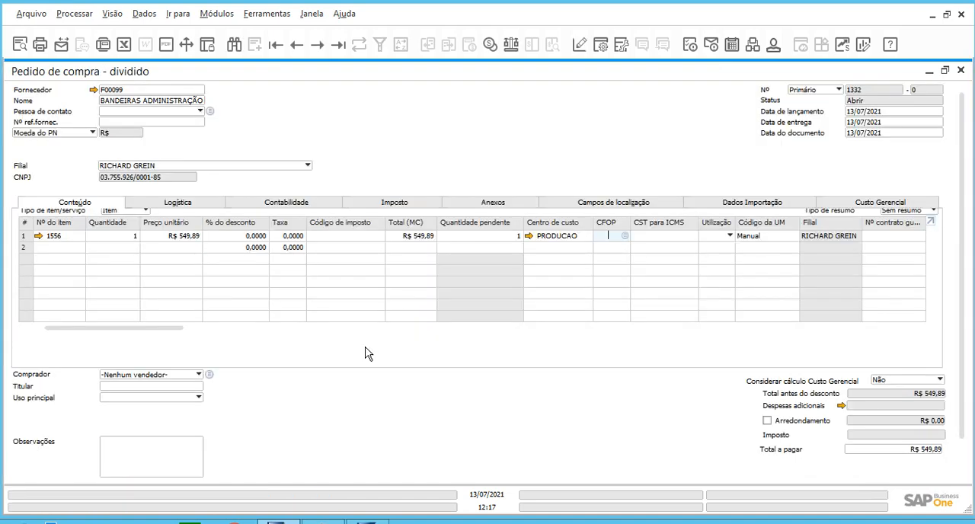
# Set the item 1556 line's cost center back to ADM using the list of distribution rules.
pyautogui.click(550, 237)
pyautogui.write('***')
pyautogui.press('Tab')
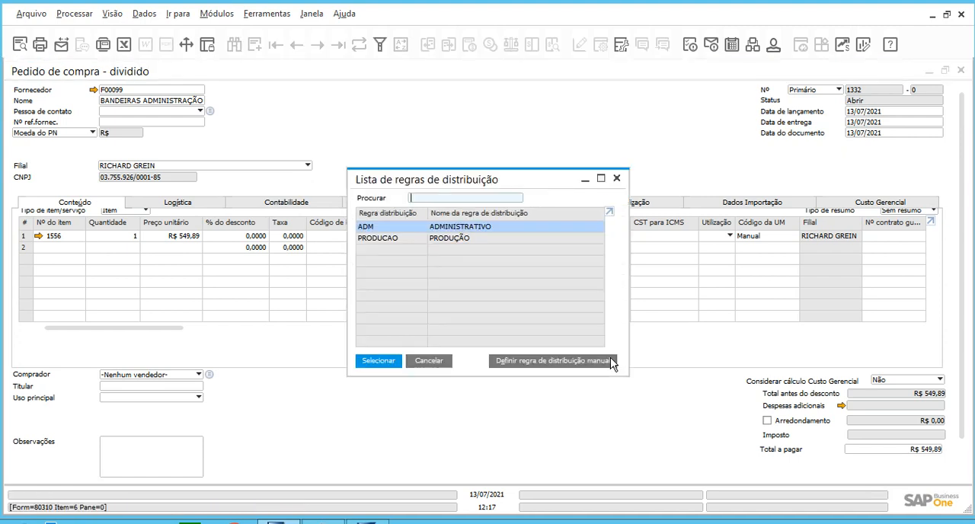
pyautogui.click(373, 359)
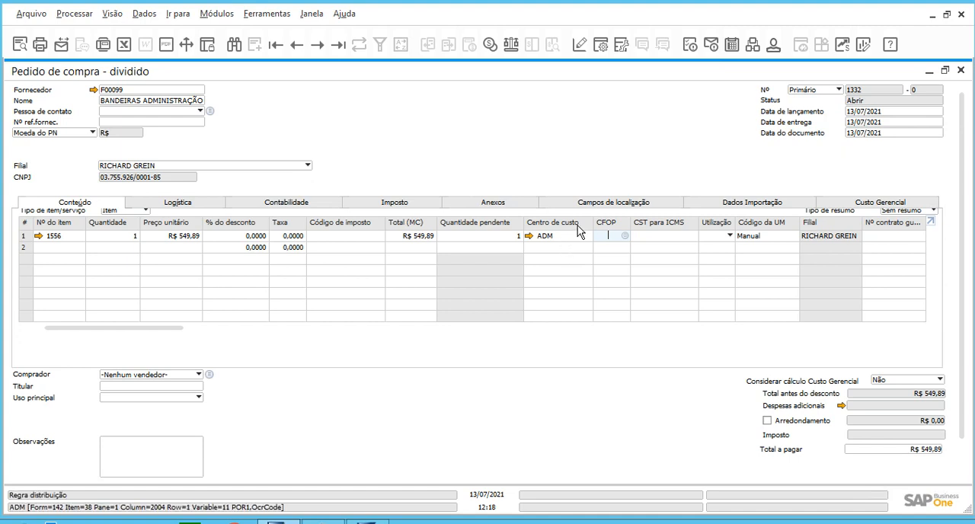
# Open the saved query Centro de custo ADM from the Aprovação category of the query manager and collapse its results area.
pyautogui.click(601, 45)
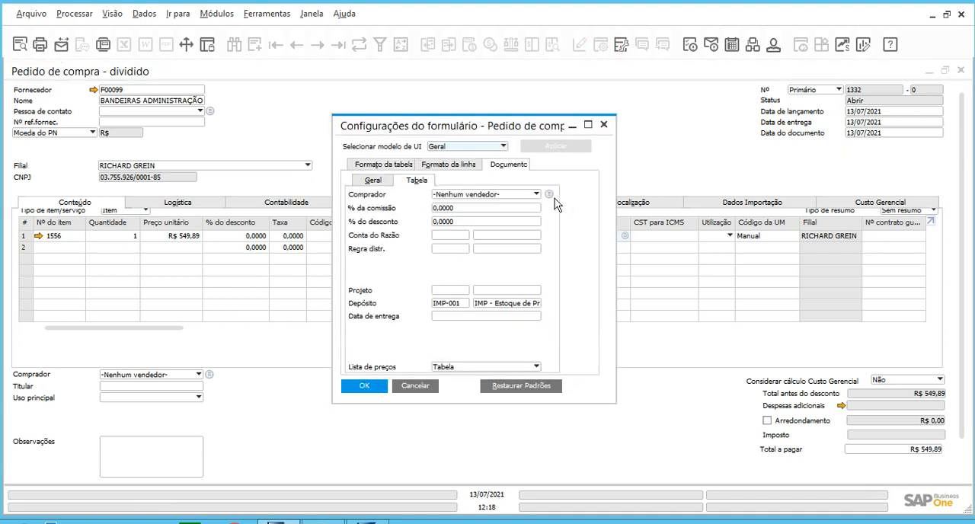
pyautogui.click(417, 385)
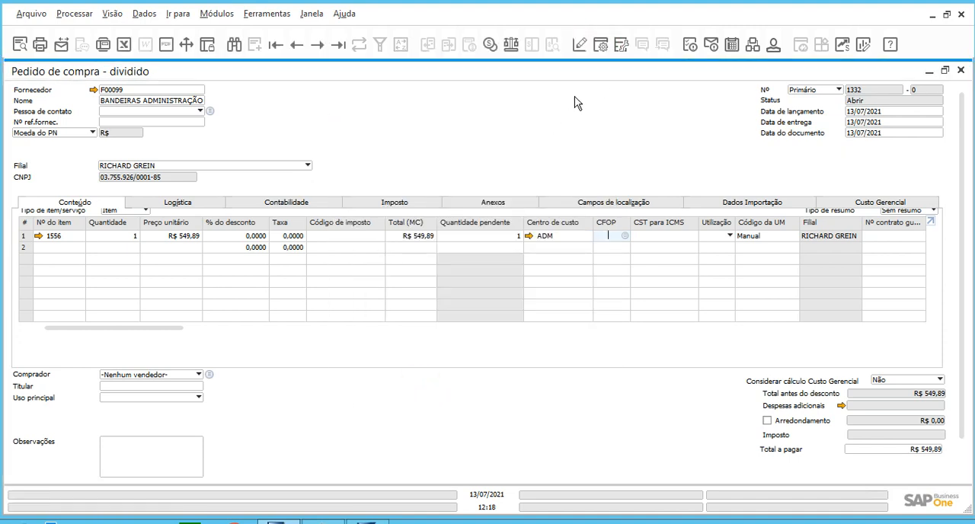
pyautogui.click(622, 45)
pyautogui.click(209, 217)
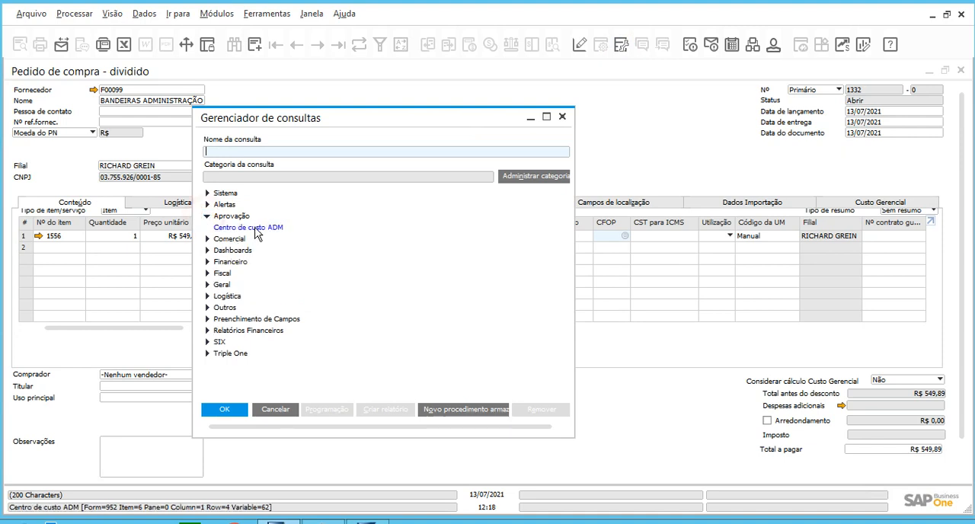
pyautogui.doubleClick(244, 227)
pyautogui.click(14, 156)
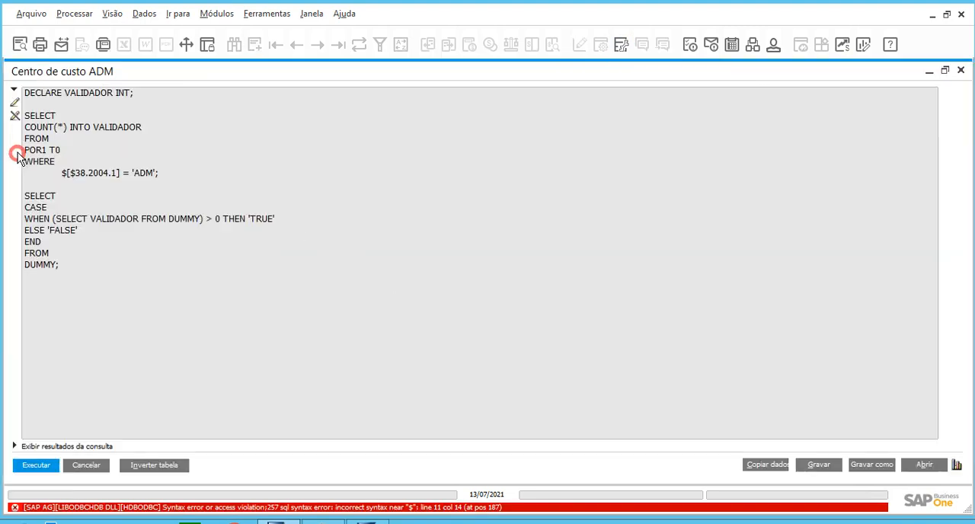
# Make the query text editable and replace the value compared in the WHERE condition with 'PRODUCAO'.
pyautogui.click(15, 102)
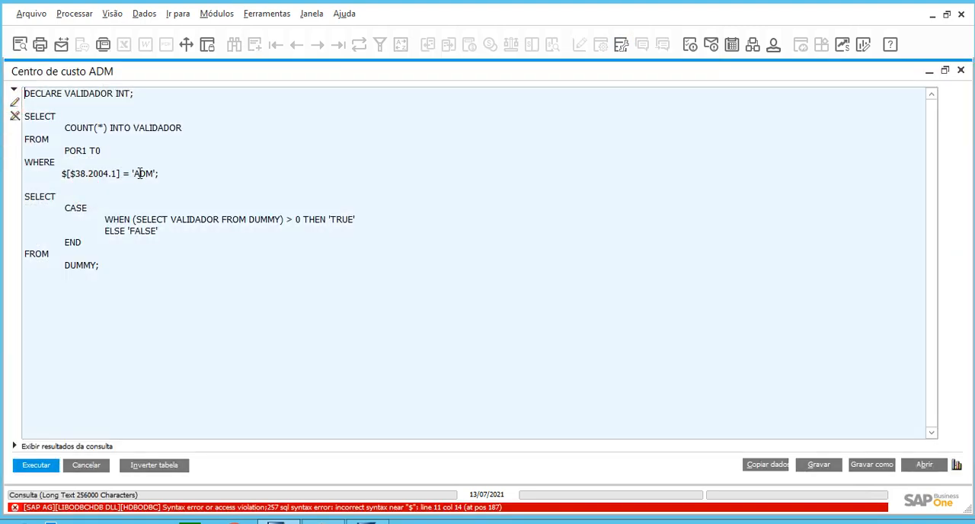
pyautogui.doubleClick(134, 173)
pyautogui.write('PRODUCAO')
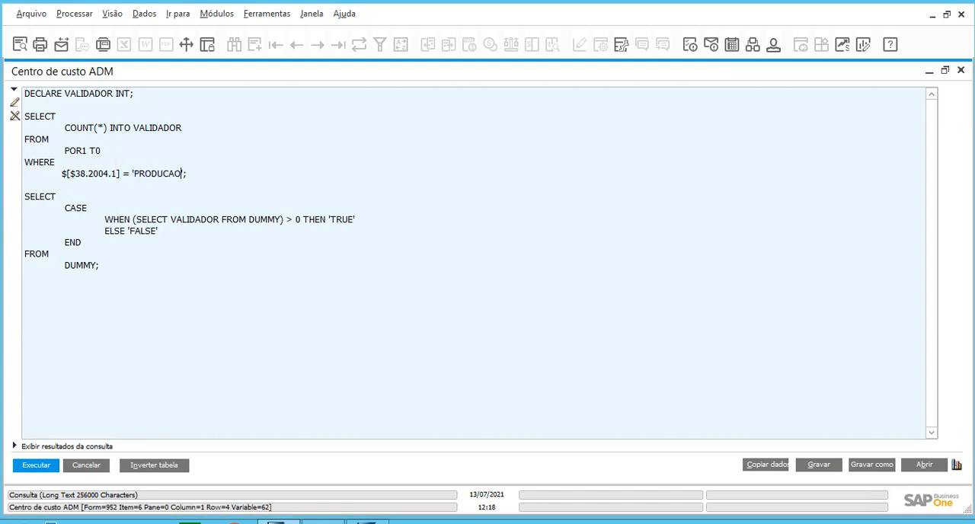
# Save the edited query as Centro de custo PRODUCAO in the Aprovação category.
pyautogui.click(861, 465)
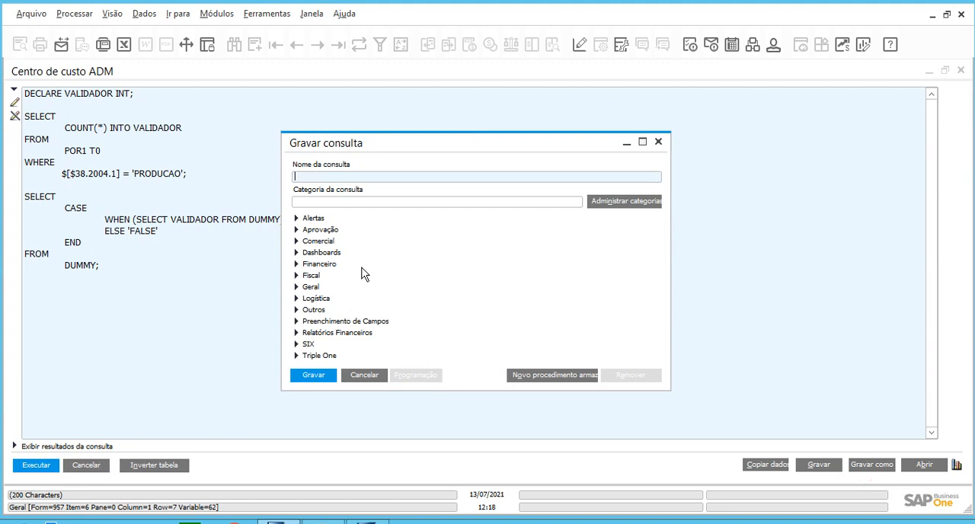
pyautogui.click(296, 230)
pyautogui.click(339, 242)
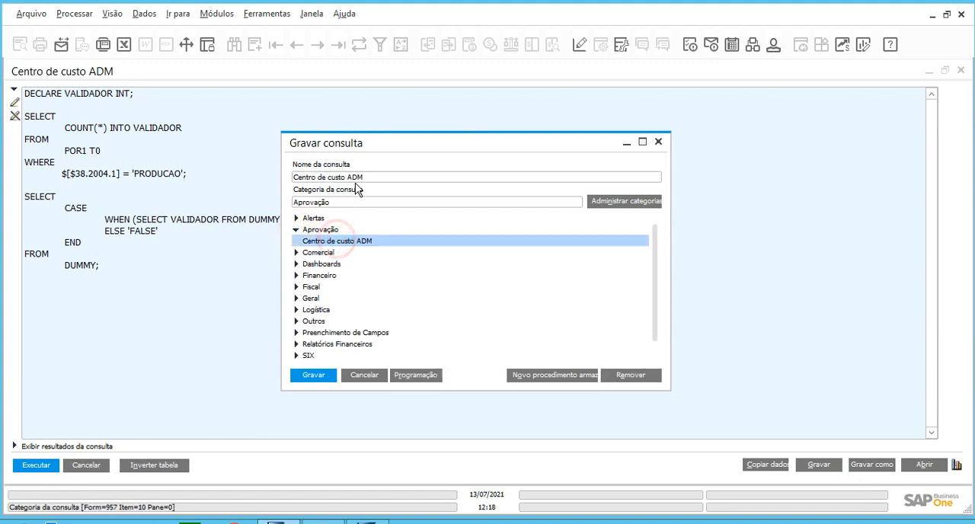
pyautogui.click(357, 175)
pyautogui.click(348, 175)
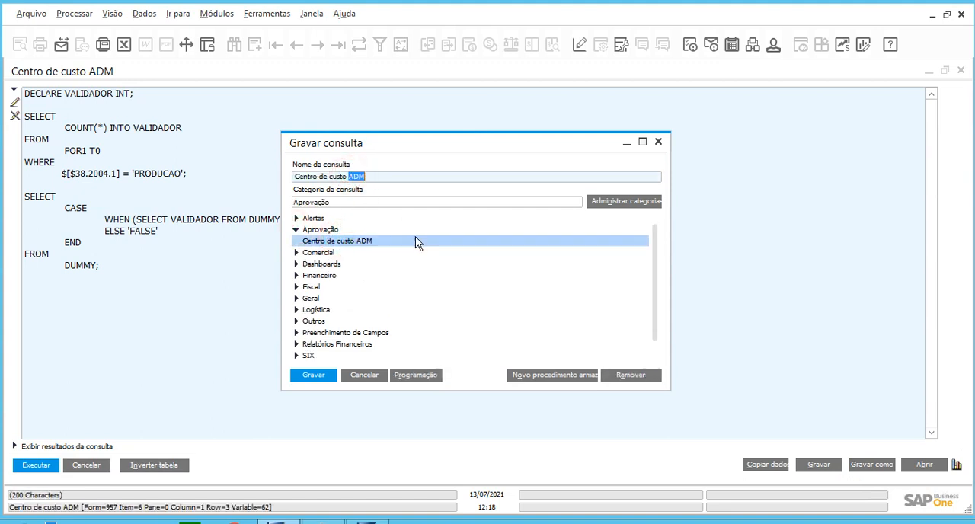
pyautogui.write('PRODUCAO')
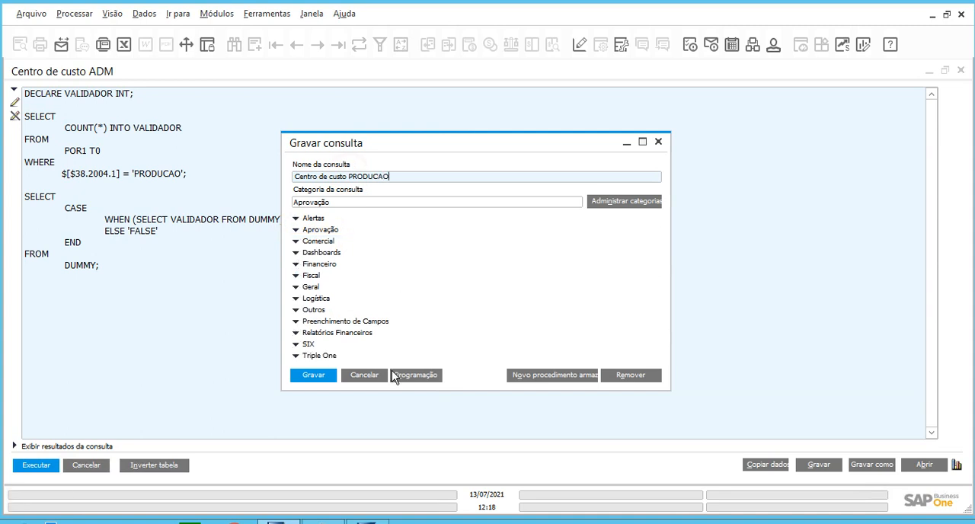
pyautogui.click(323, 374)
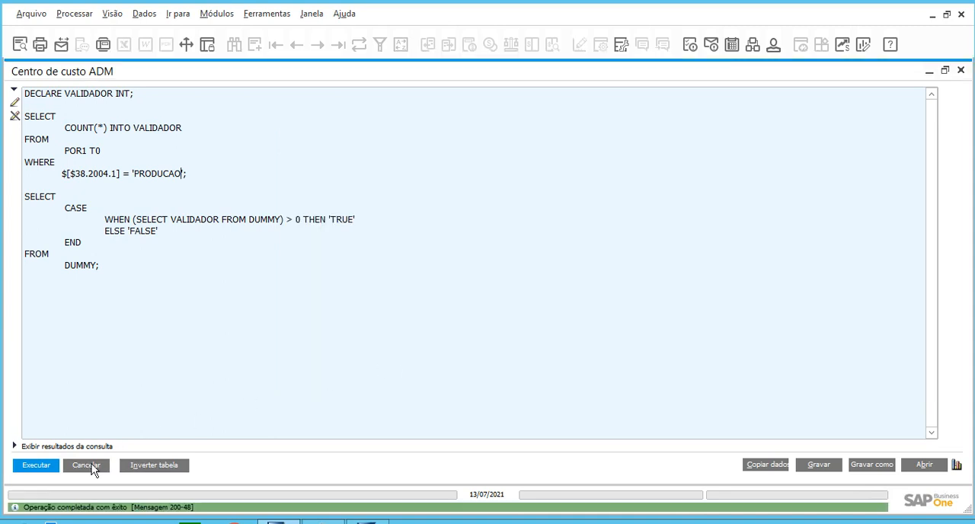
# Close the query window and the query manager, and minimize the purchase order to reach the main menu.
pyautogui.click(95, 467)
pyautogui.click(281, 404)
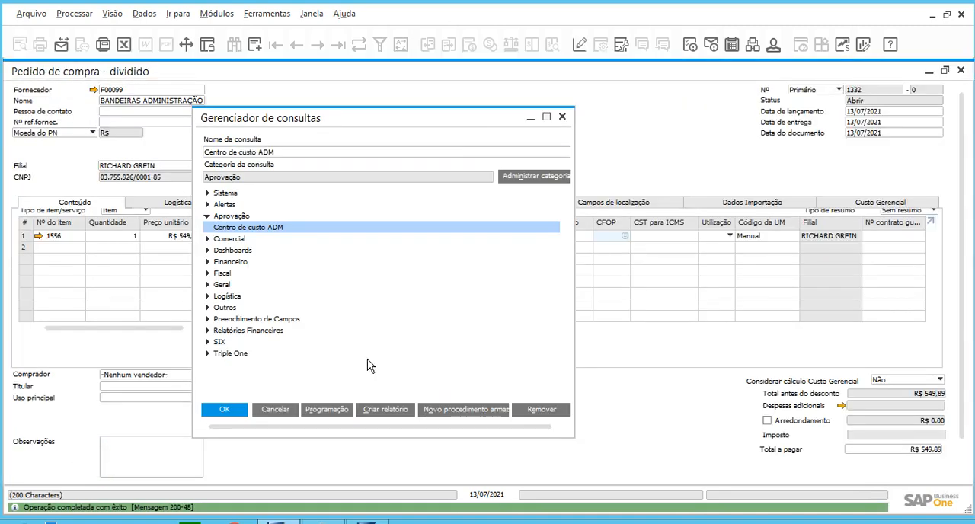
pyautogui.doubleClick(503, 76)
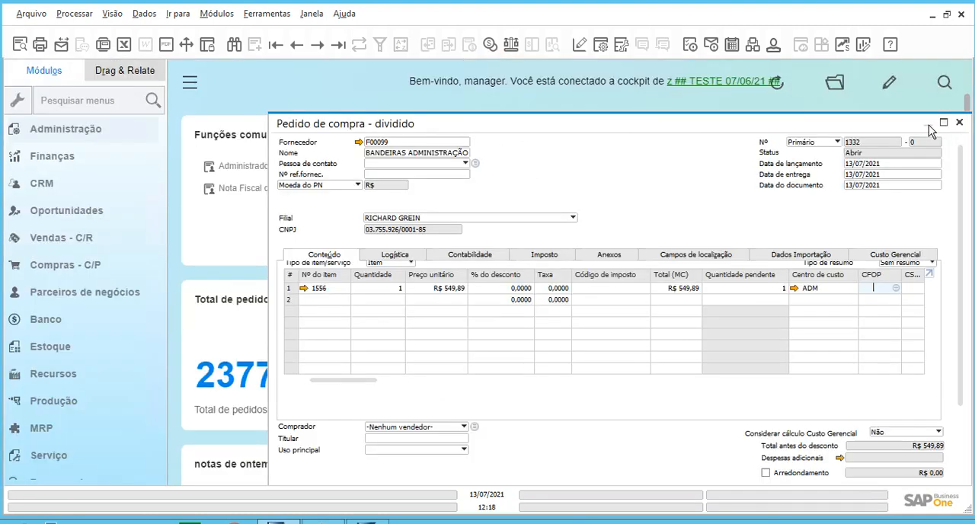
pyautogui.click(929, 123)
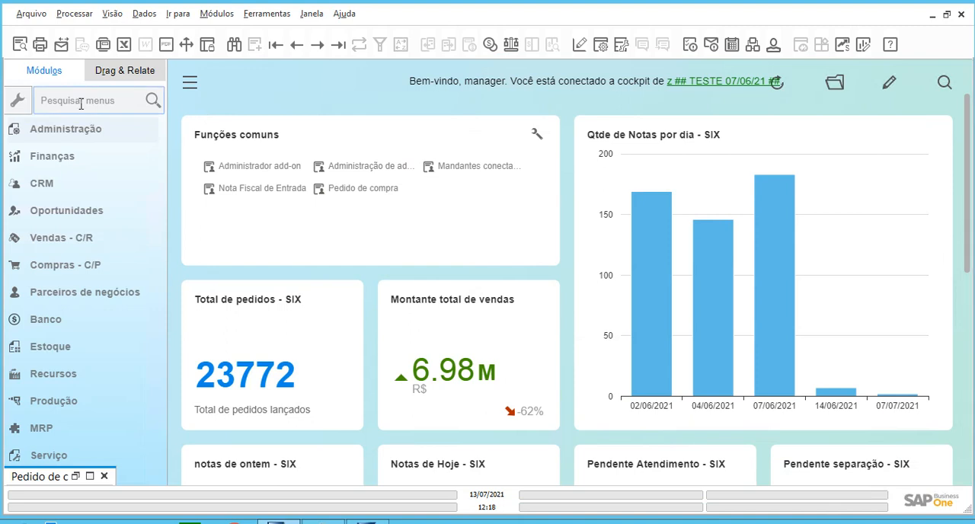
# Open the authorization models definition under Administração and find the model COMPRA ADMNISTRATIVA with a wildcard name search.
pyautogui.click(76, 133)
pyautogui.click(71, 298)
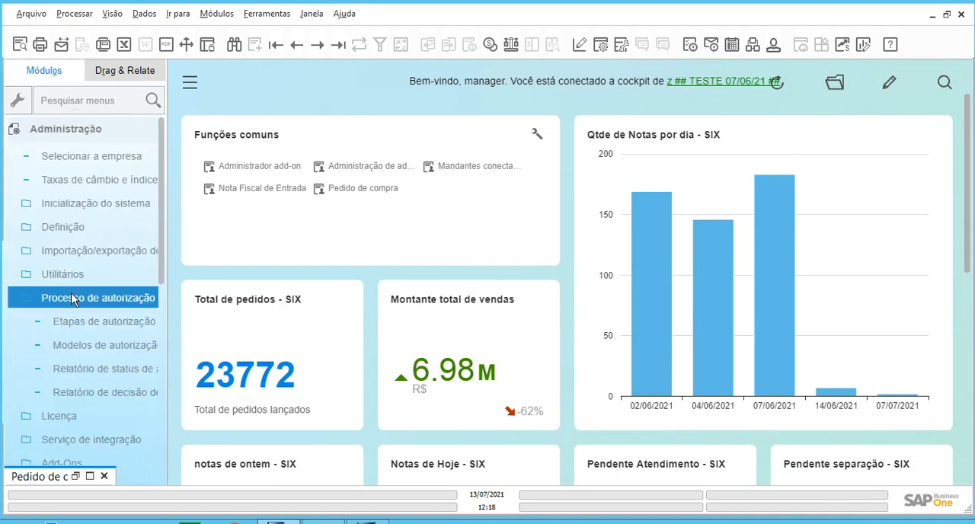
pyautogui.click(68, 347)
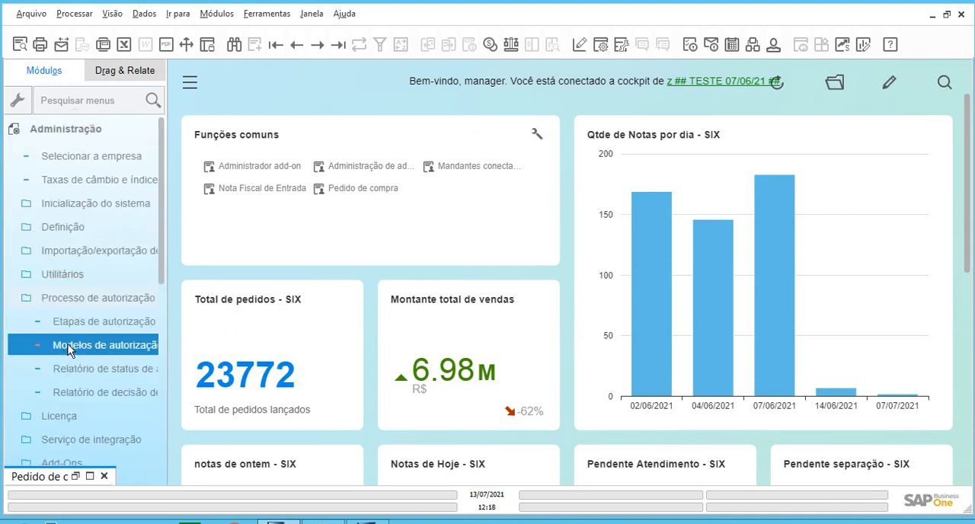
pyautogui.moveTo(607, 91); pyautogui.dragTo(430, 91)
pyautogui.click(234, 44)
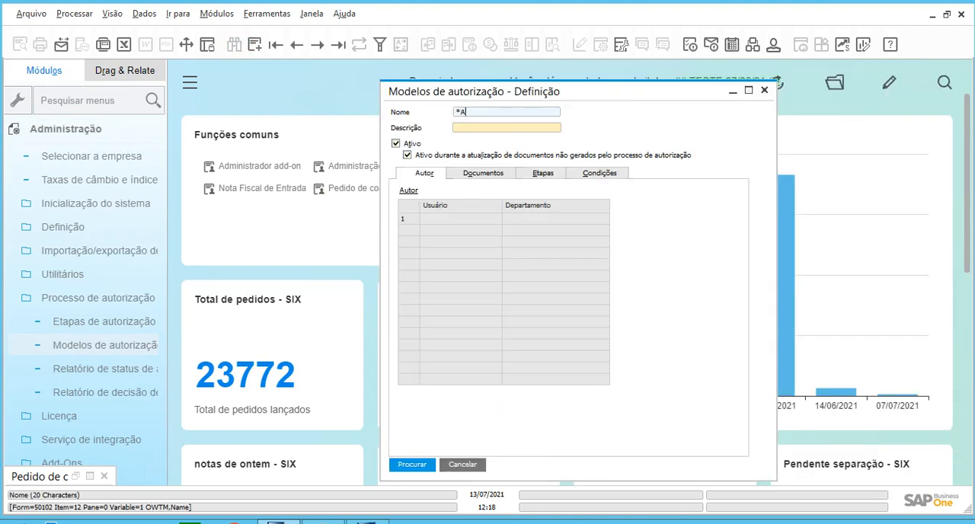
pyautogui.press('Return')
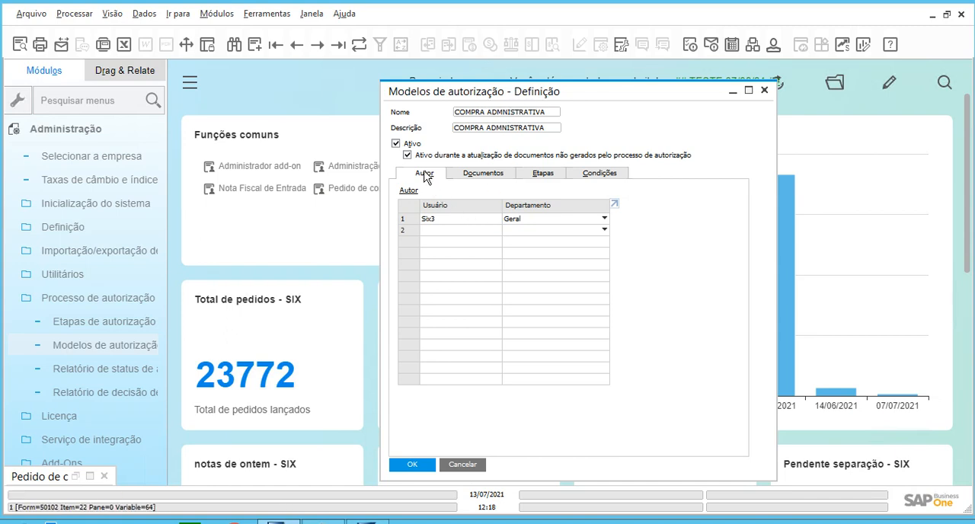
# Add the user manager as a second author of the authorization model COMPRA ADMNISTRATIVA.
pyautogui.moveTo(462, 94); pyautogui.dragTo(393, 105)
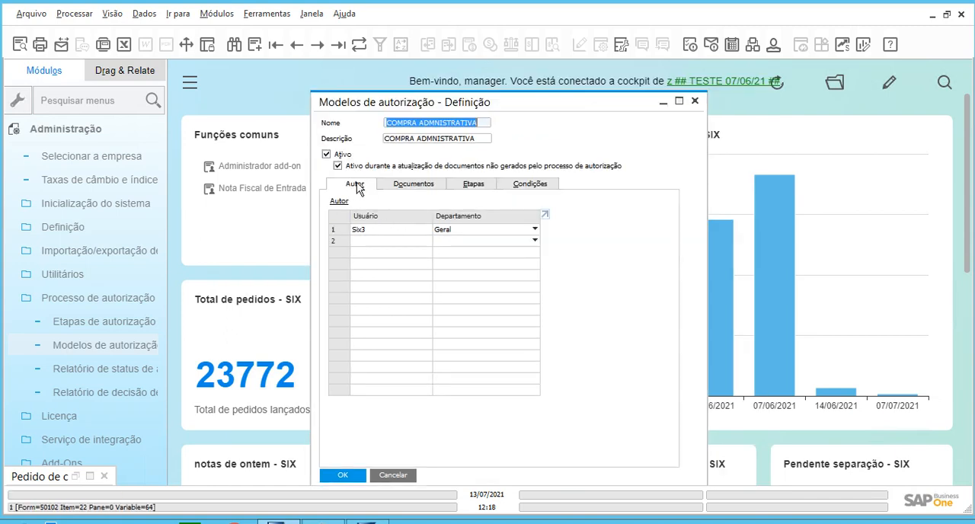
pyautogui.click(361, 240)
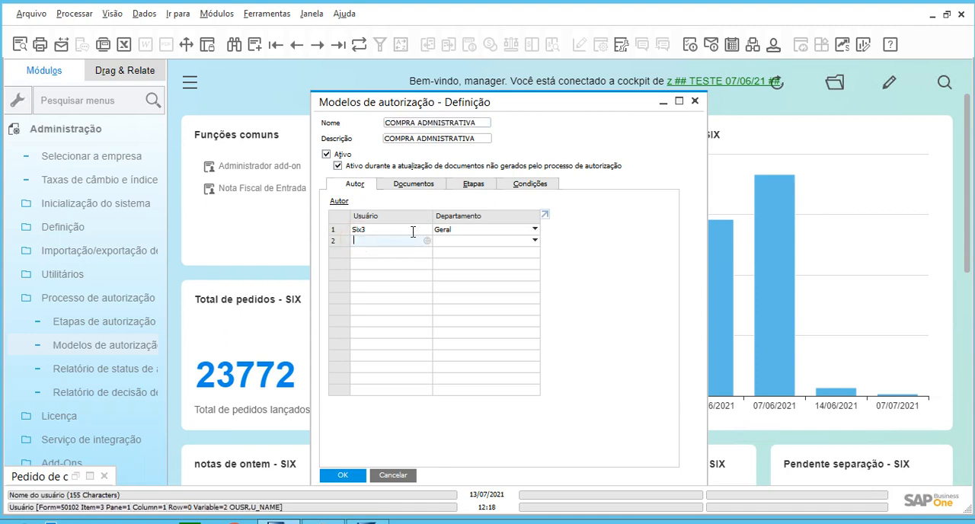
pyautogui.write('manager')
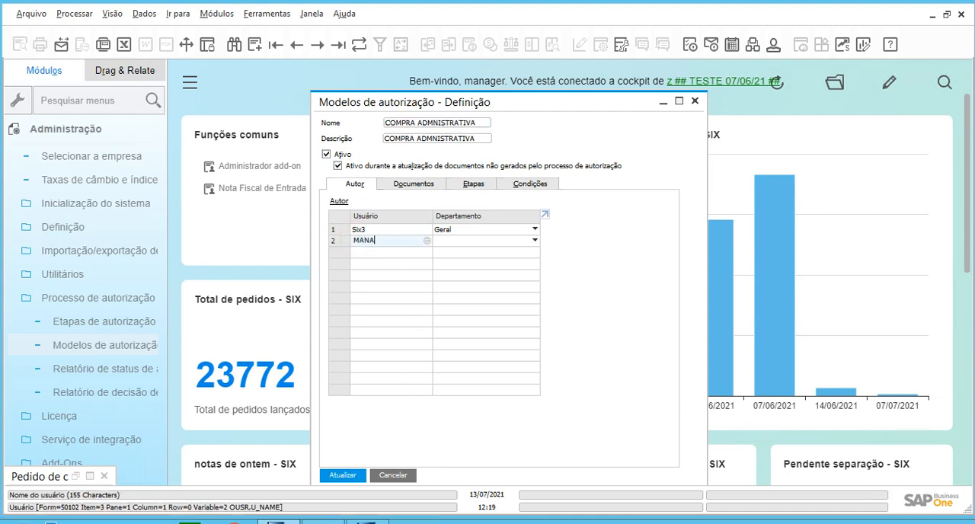
pyautogui.press('Tab')
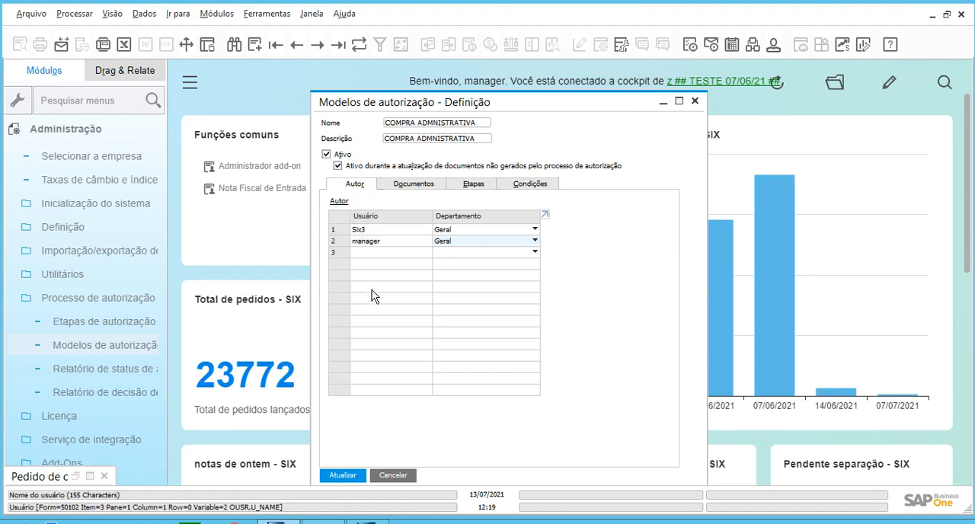
pyautogui.click(389, 254)
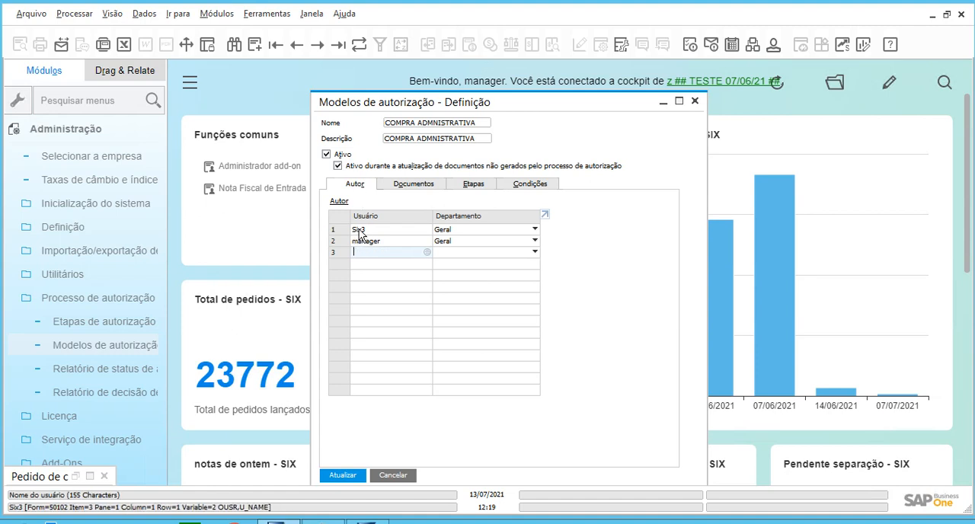
# Review the authors, documents, conditions and the APROVA PED-COMPRA stage definition of the COMPRA ADMNISTRATIVA model.
pyautogui.click(427, 185)
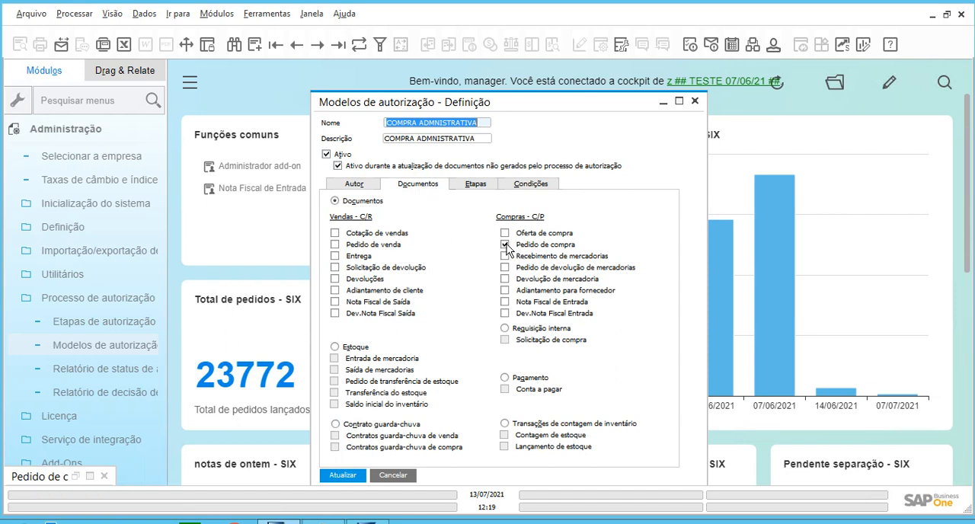
pyautogui.click(477, 185)
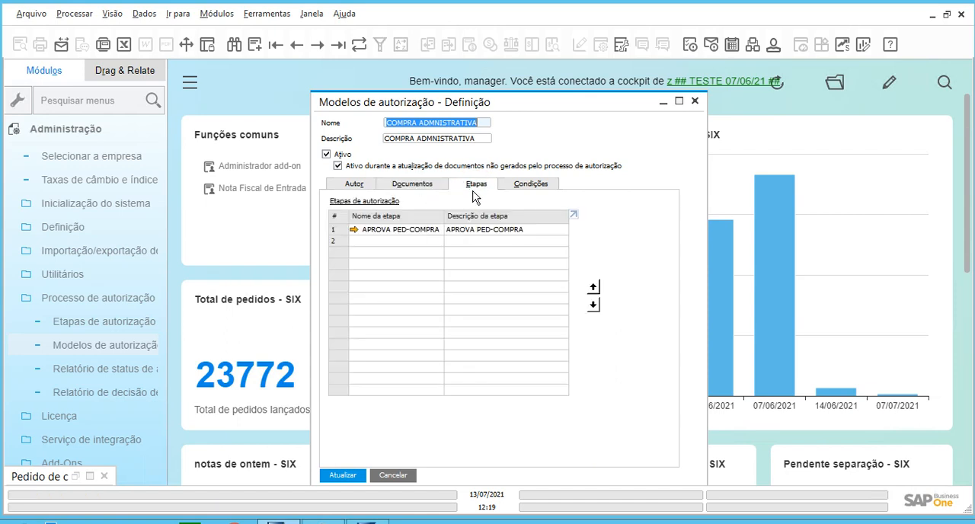
pyautogui.click(353, 229)
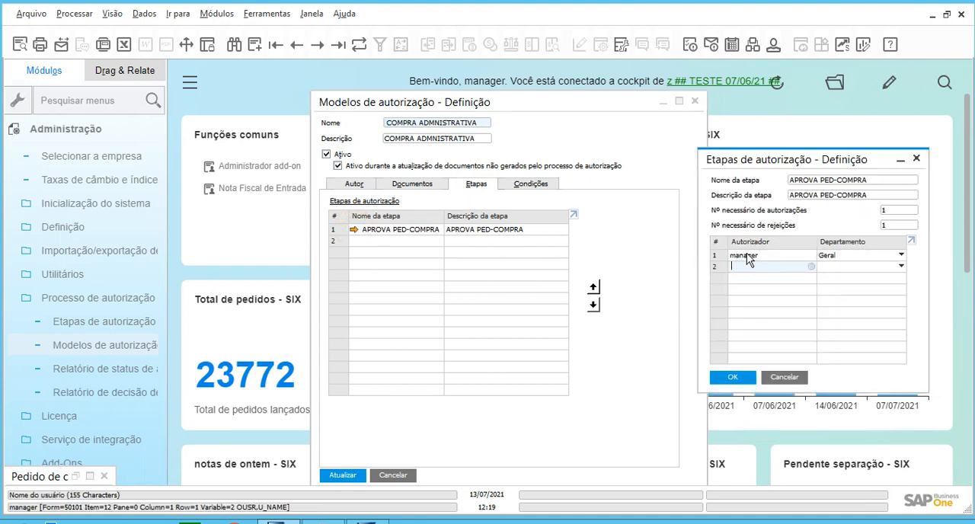
pyautogui.click(798, 378)
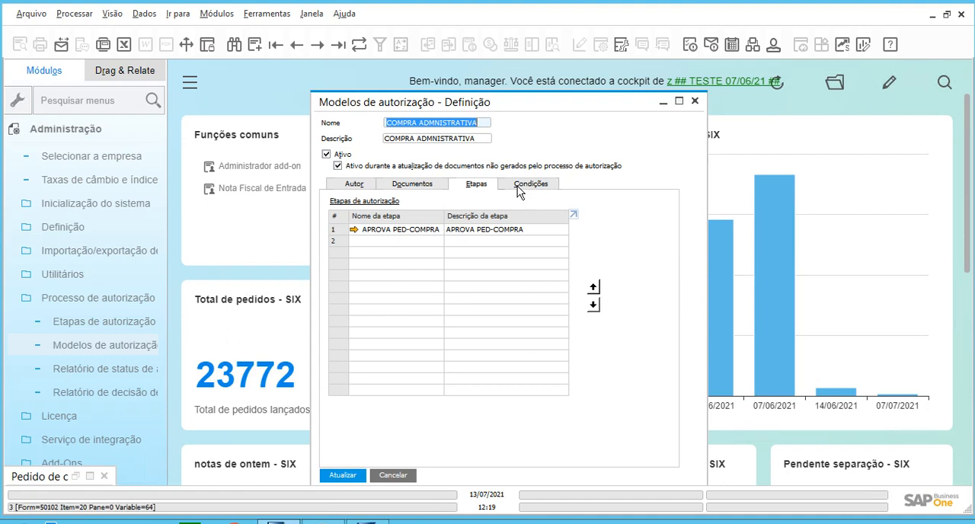
pyautogui.click(531, 188)
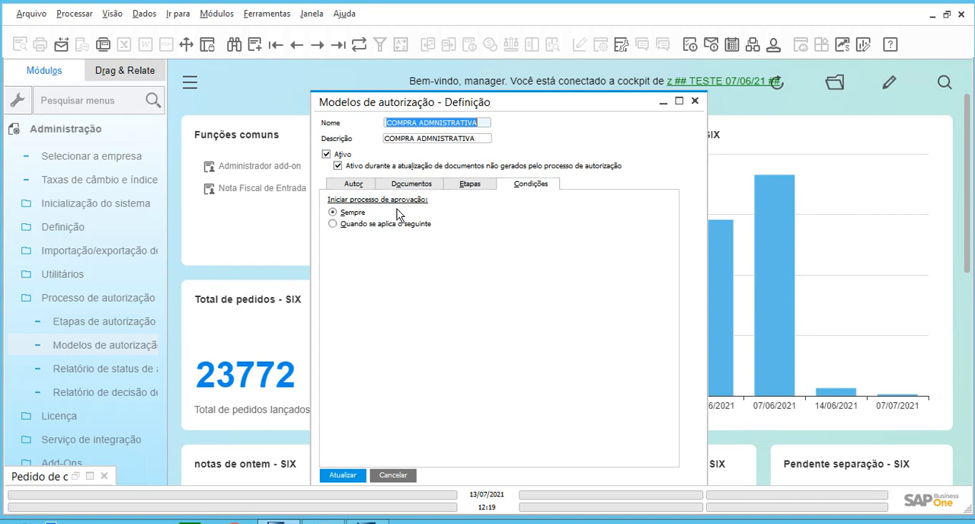
pyautogui.click(354, 184)
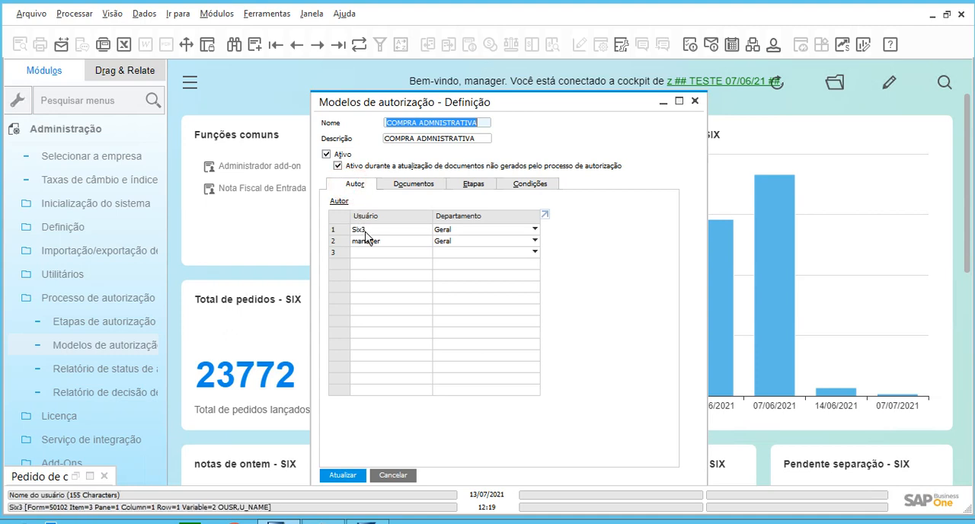
pyautogui.click(409, 184)
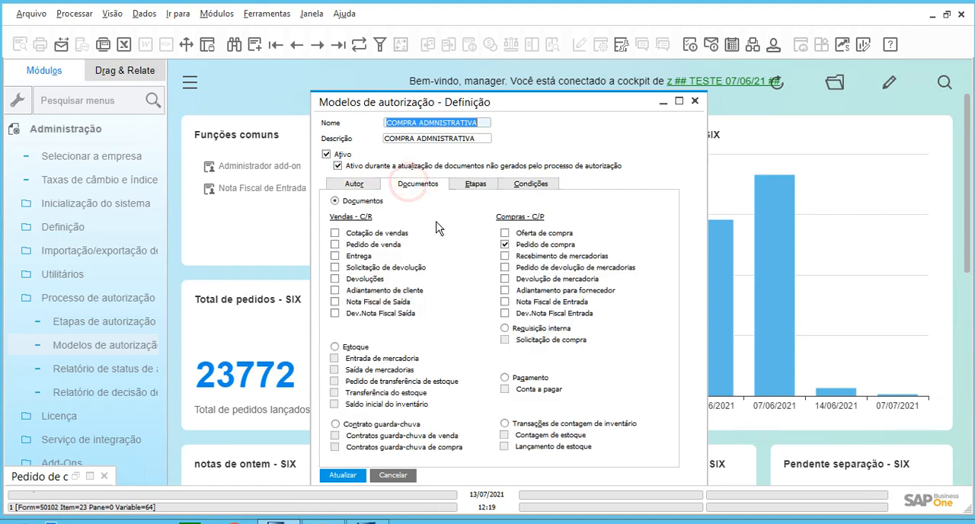
pyautogui.click(505, 185)
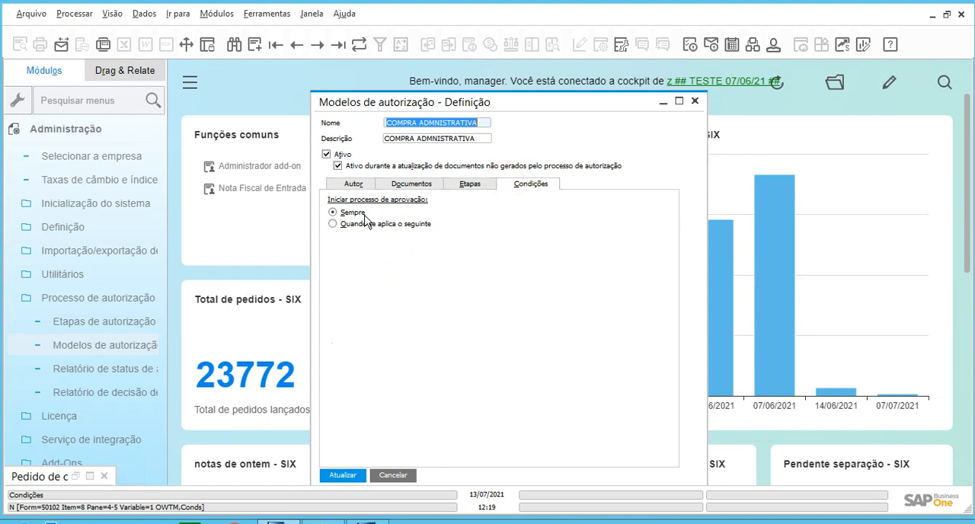
pyautogui.click(457, 185)
pyautogui.click(354, 230)
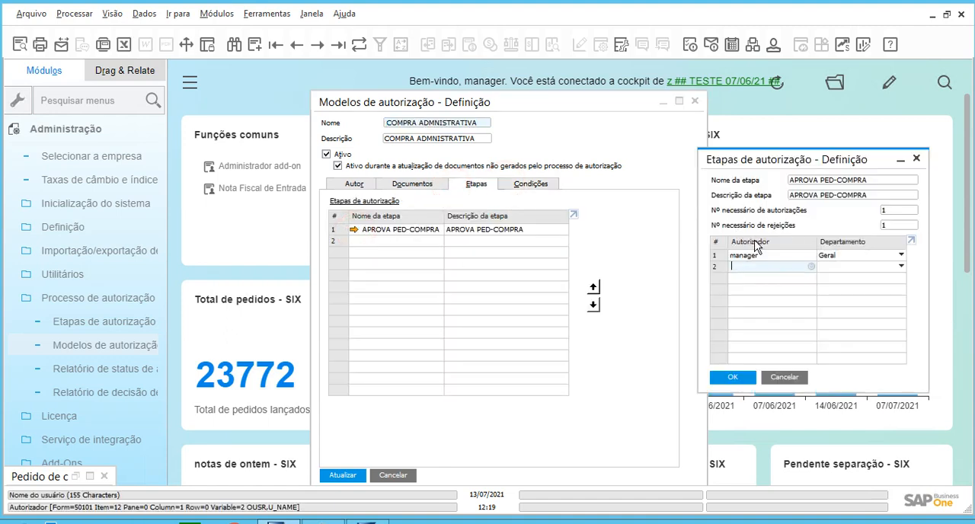
pyautogui.click(781, 379)
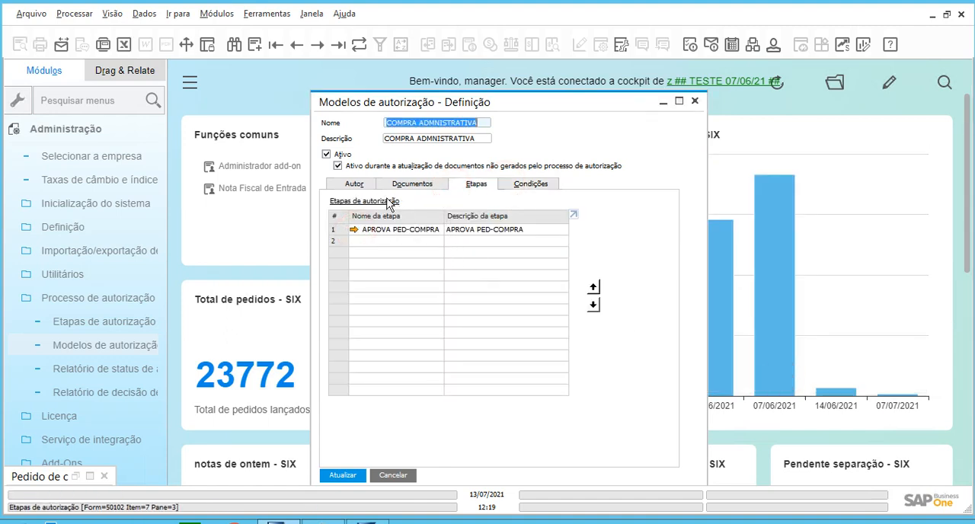
# Set the model's approval process to start under the condition Quando se aplica o seguinte.
pyautogui.click(529, 184)
pyautogui.click(418, 225)
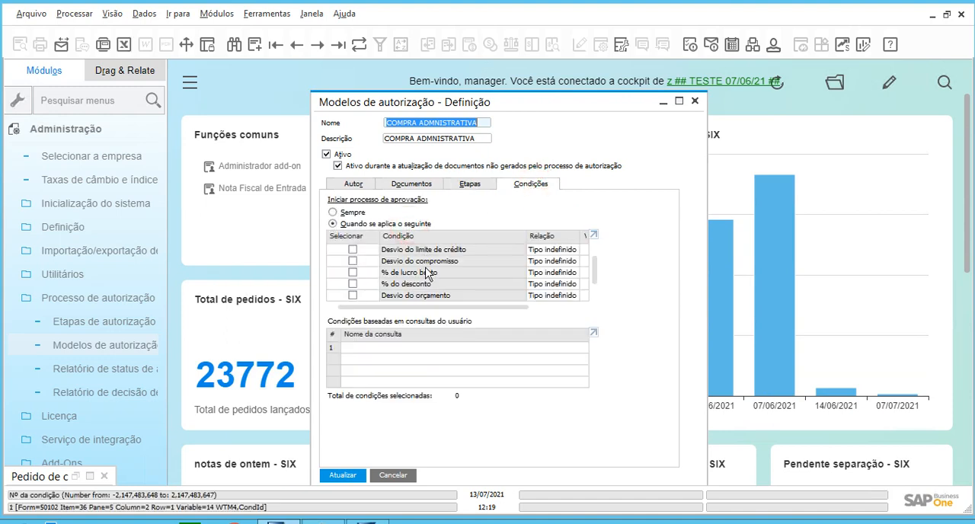
# Try a Total do documento condition with the relation Maior que and the value 500, and clear its selection again.
pyautogui.scroll(-1, 425, 282)
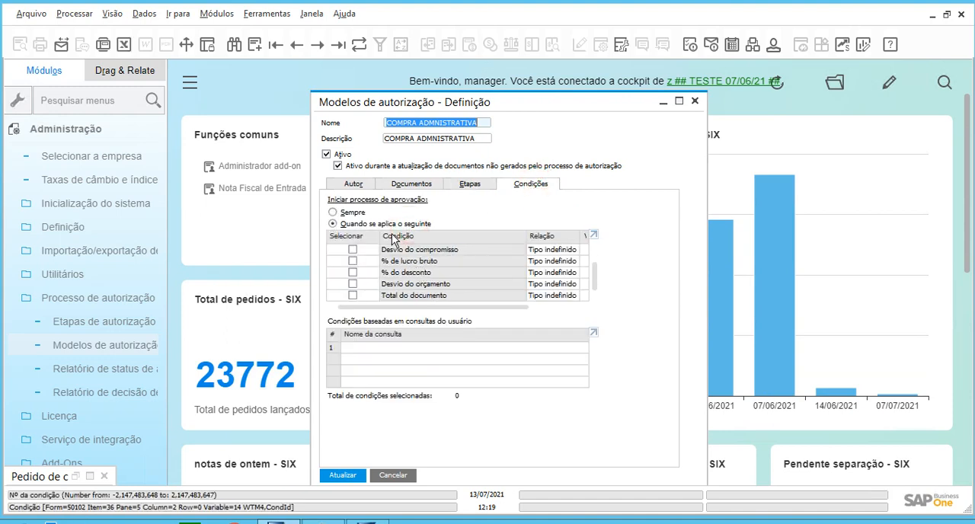
pyautogui.click(352, 295)
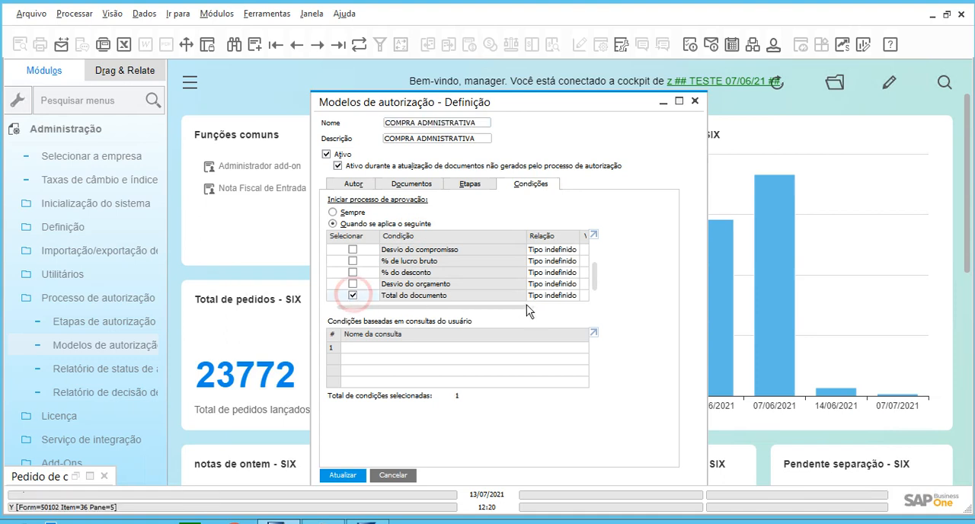
pyautogui.click(551, 296)
pyautogui.click(561, 308)
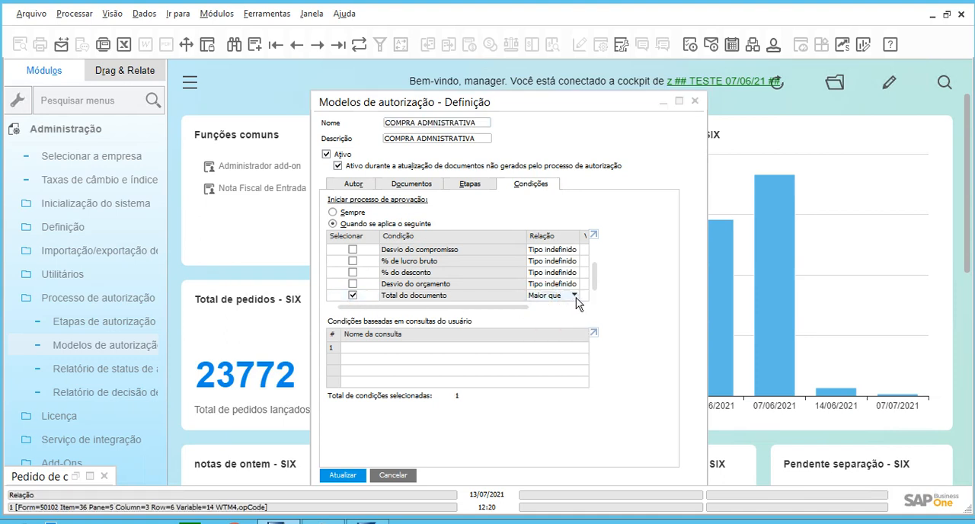
pyautogui.click(582, 295)
pyautogui.write('500')
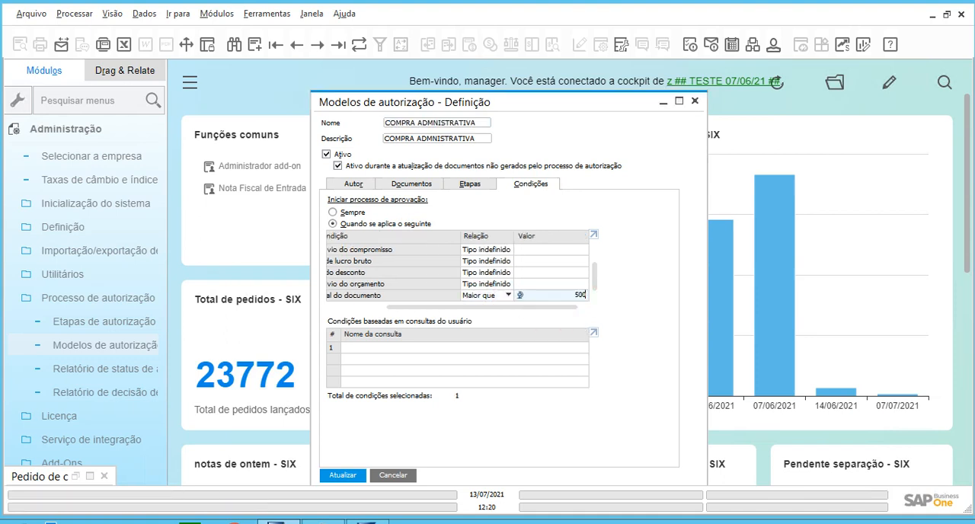
pyautogui.press('Tab')
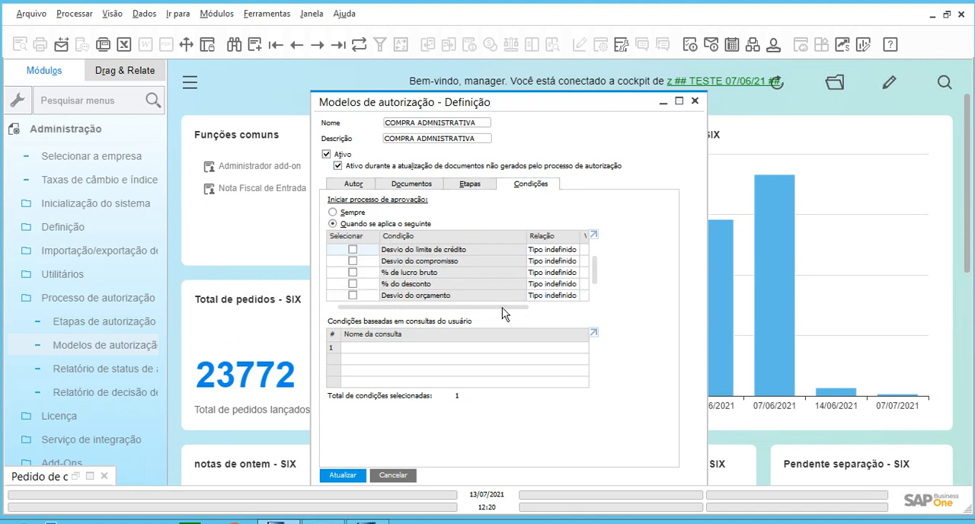
pyautogui.click(486, 308)
pyautogui.scroll(-1, 481, 269)
pyautogui.click(350, 297)
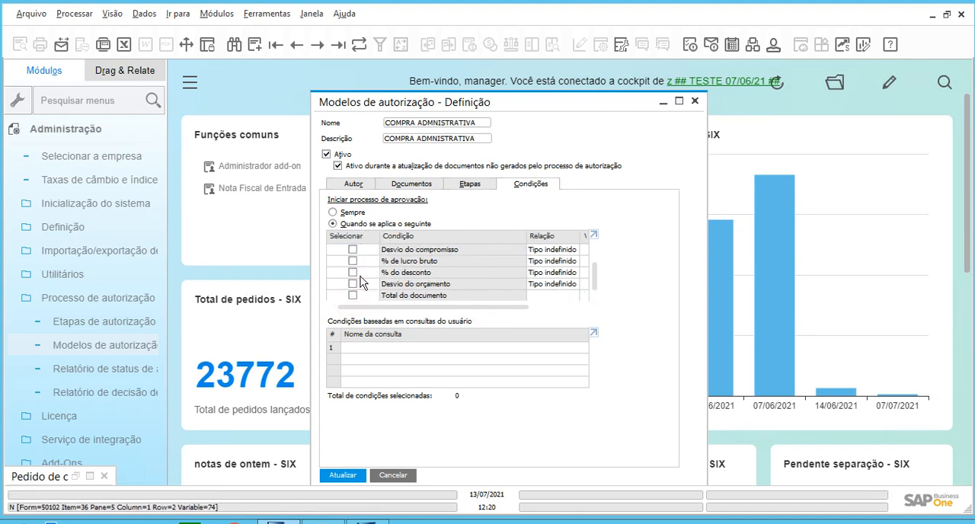
# Add the query Centro de custo ADM from the Aprovação category as the model's user-query condition.
pyautogui.doubleClick(339, 353)
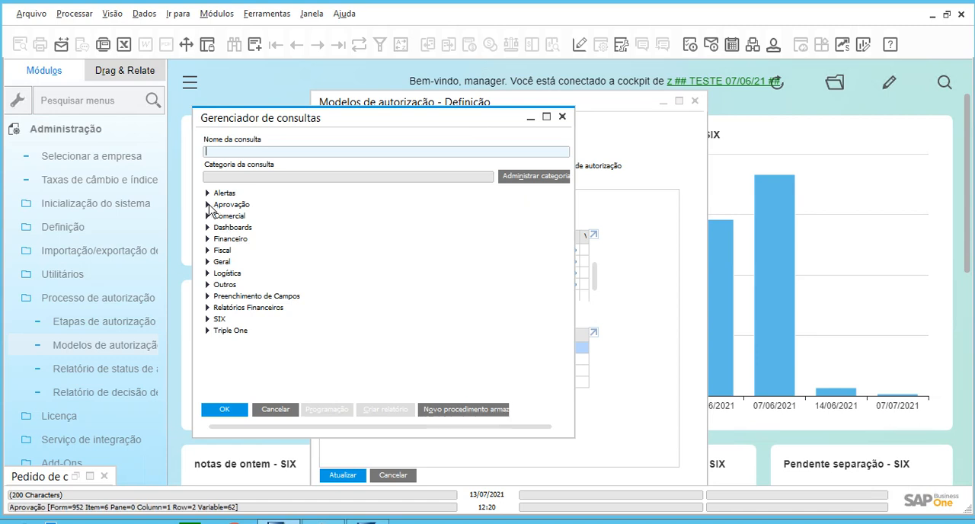
pyautogui.click(208, 205)
pyautogui.click(226, 215)
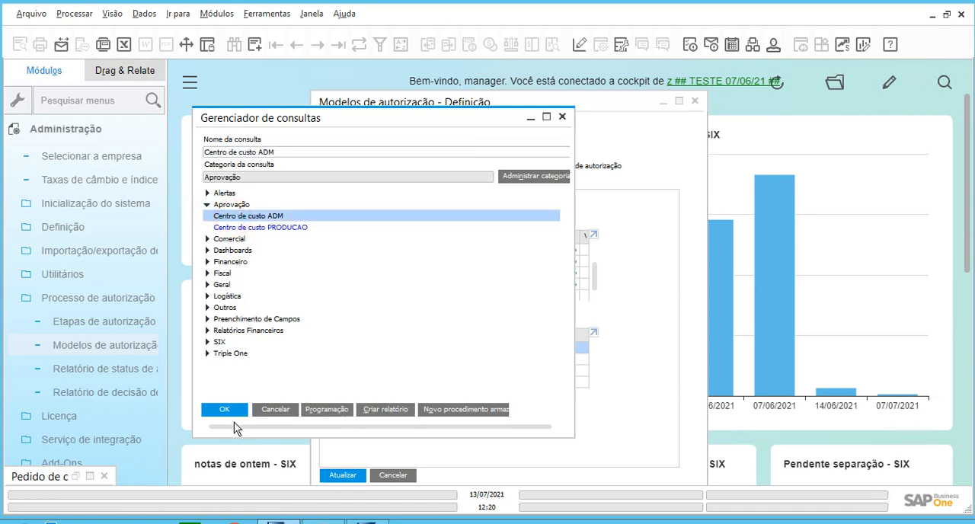
pyautogui.click(231, 411)
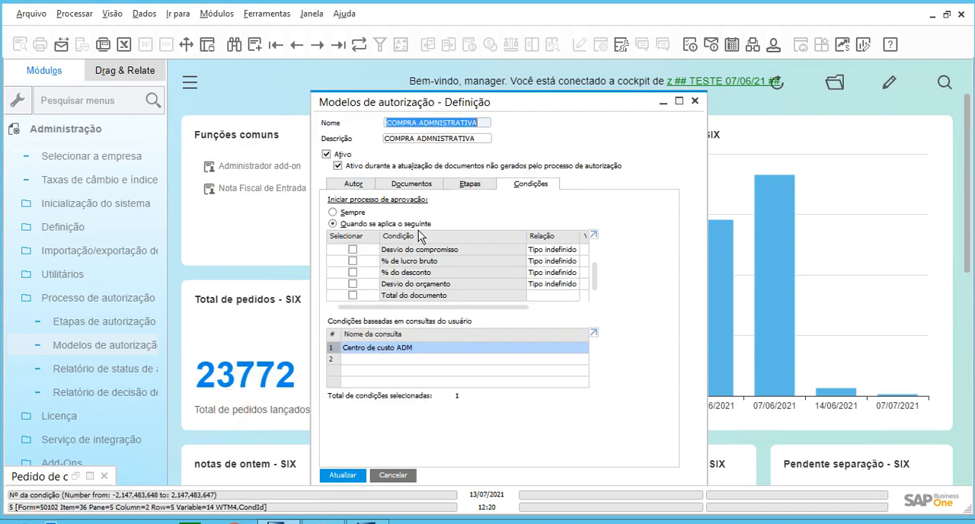
# Check the COMPRA ADMNISTRATIVA model's authors, documents, stage authorizer and conditions, and save the updated model.
pyautogui.click(485, 122)
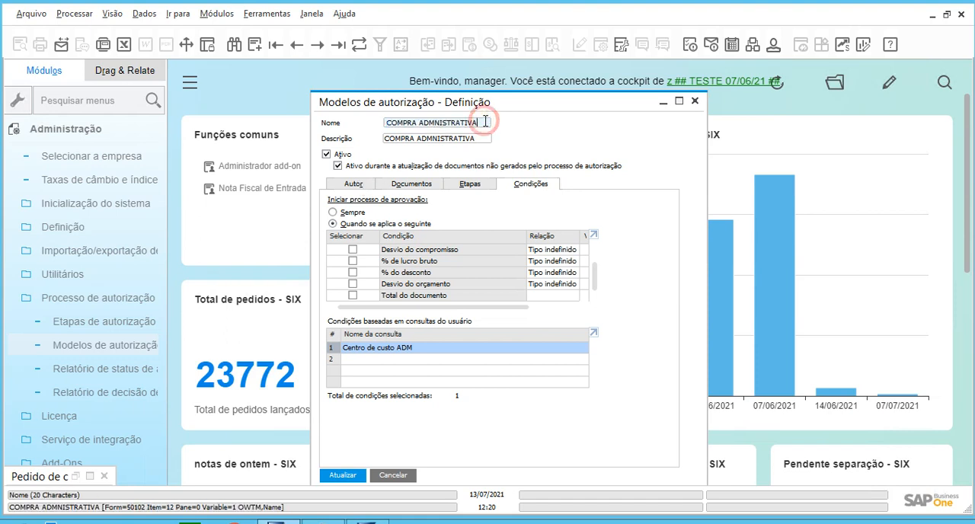
pyautogui.click(357, 183)
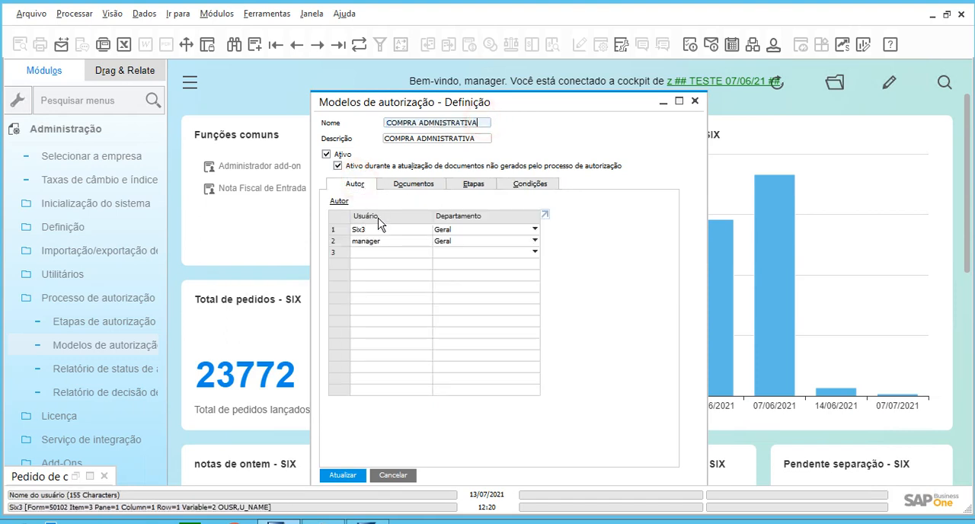
pyautogui.click(360, 242)
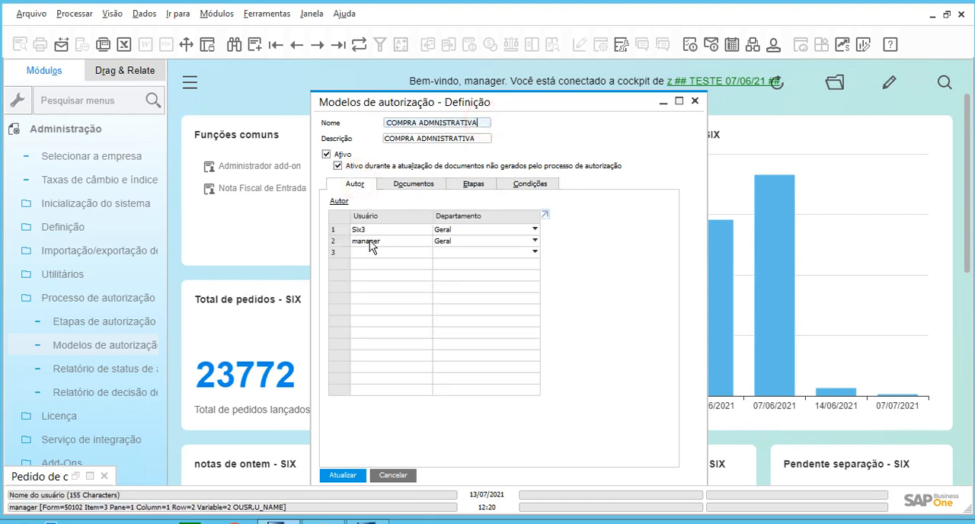
pyautogui.click(414, 185)
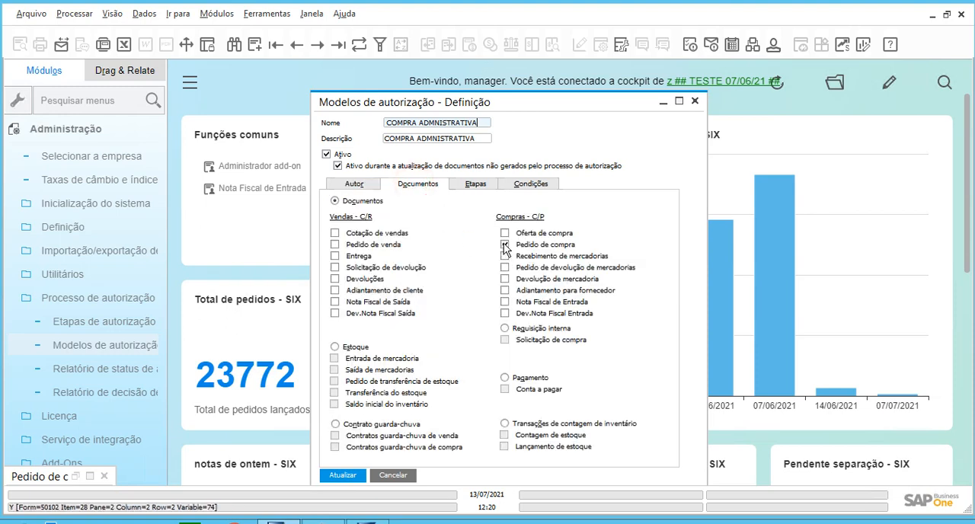
pyautogui.click(525, 187)
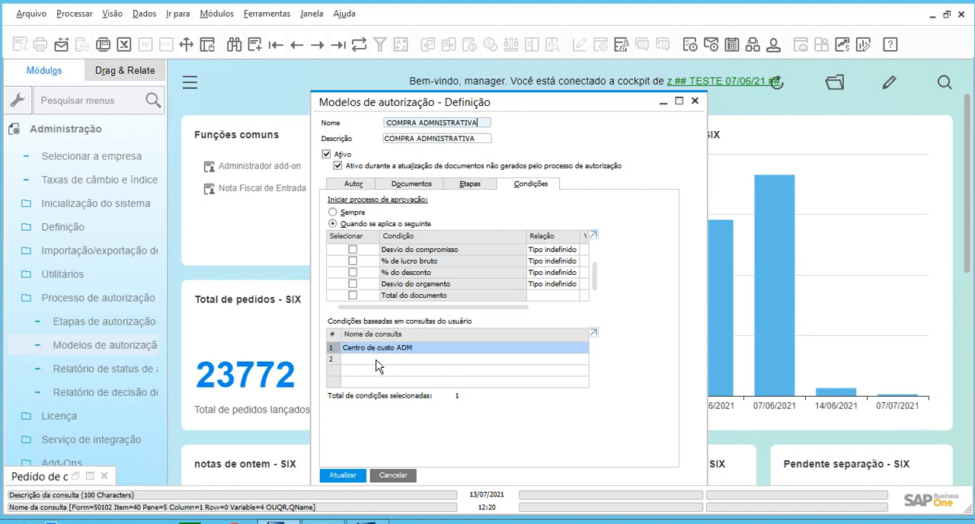
pyautogui.click(471, 184)
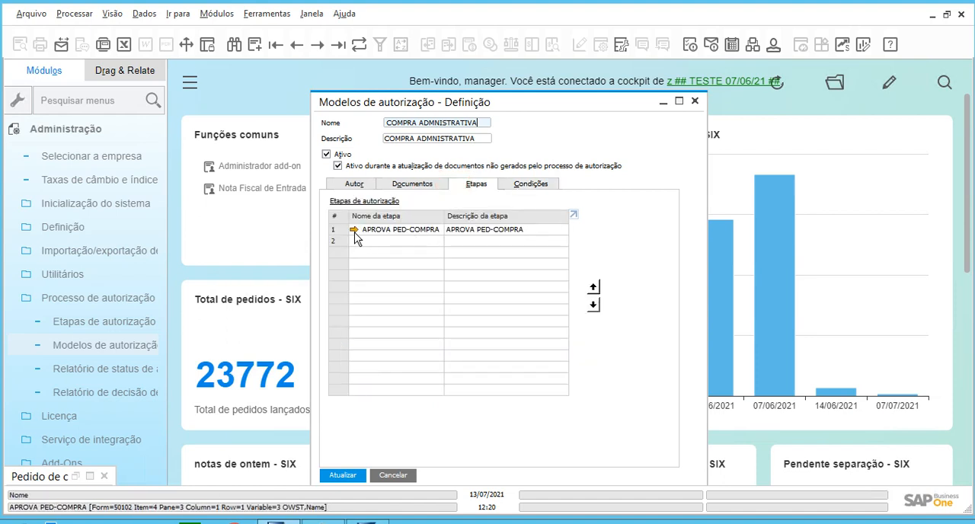
pyautogui.click(354, 229)
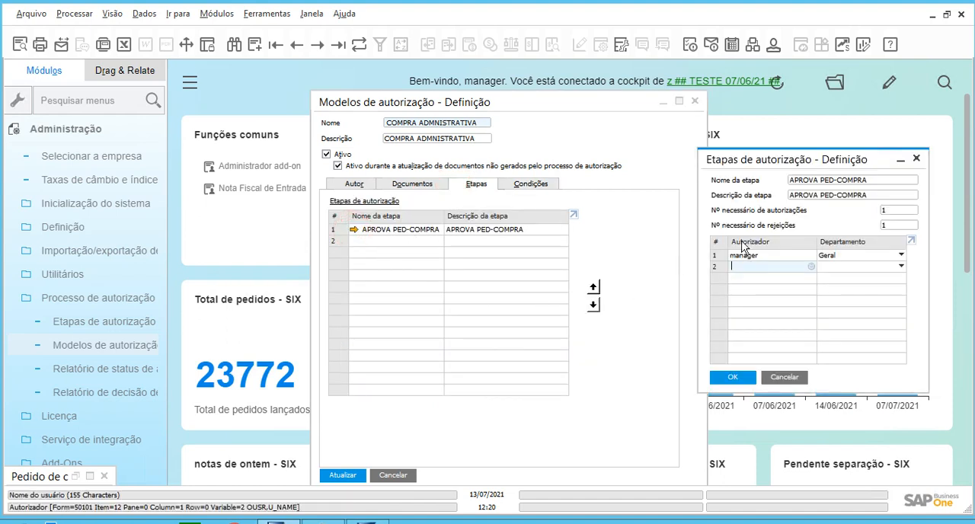
pyautogui.click(784, 377)
pyautogui.click(528, 184)
pyautogui.click(340, 477)
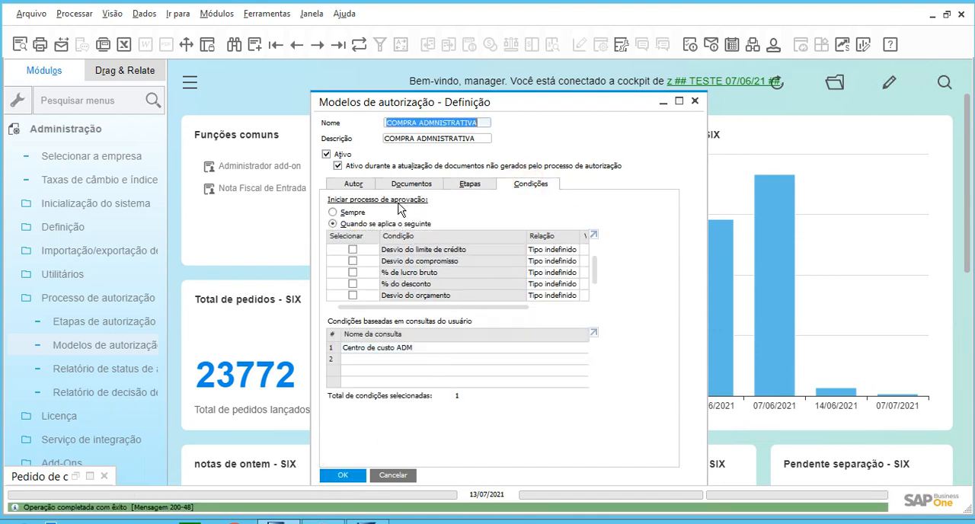
# Start a new authorization model with COMPRA PRODUTIVA as both its name and description.
pyautogui.click(254, 45)
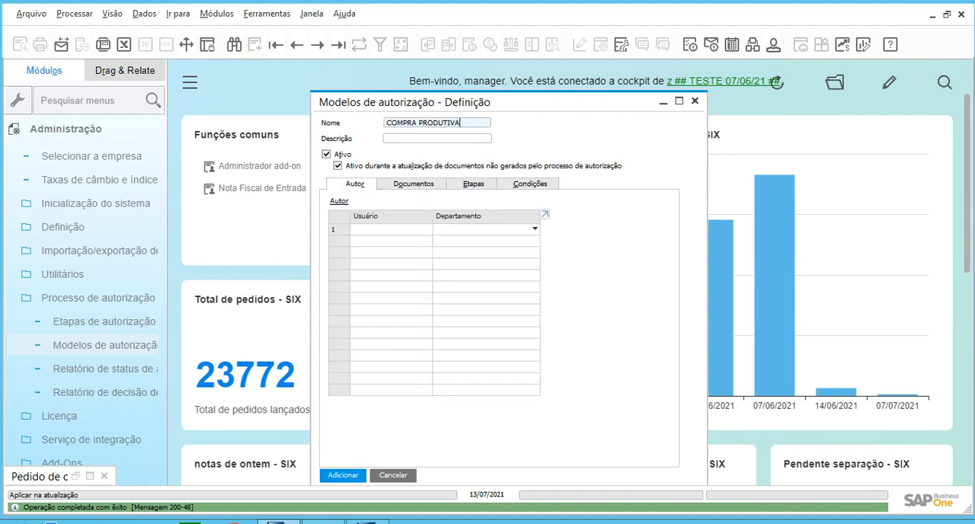
pyautogui.hotkey('ctrl', 'a')
pyautogui.hotkey('ctrl', 'c')
pyautogui.press('Tab')
pyautogui.hotkey('ctrl', 'v')
# Add the users Six3 and manager as authors of the COMPRA PRODUTIVA model.
pyautogui.click(389, 229)
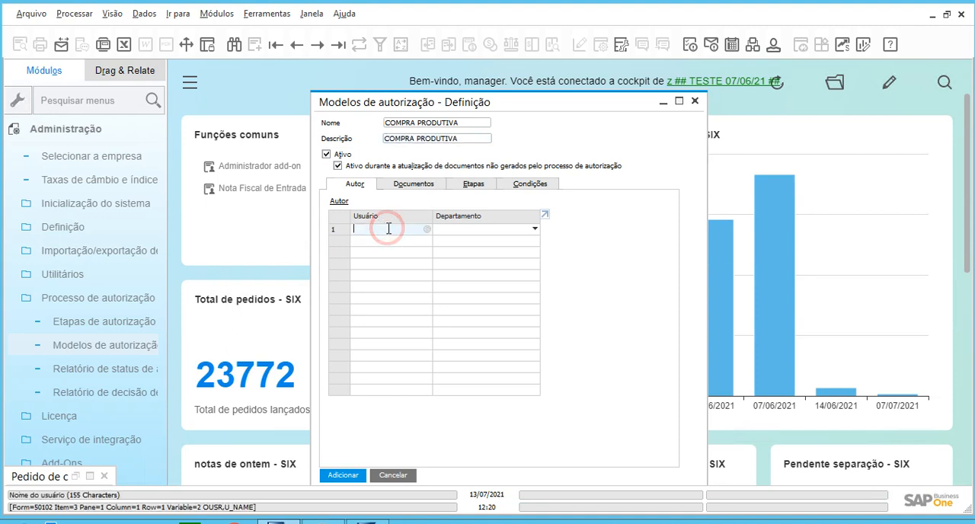
pyautogui.write('SI')
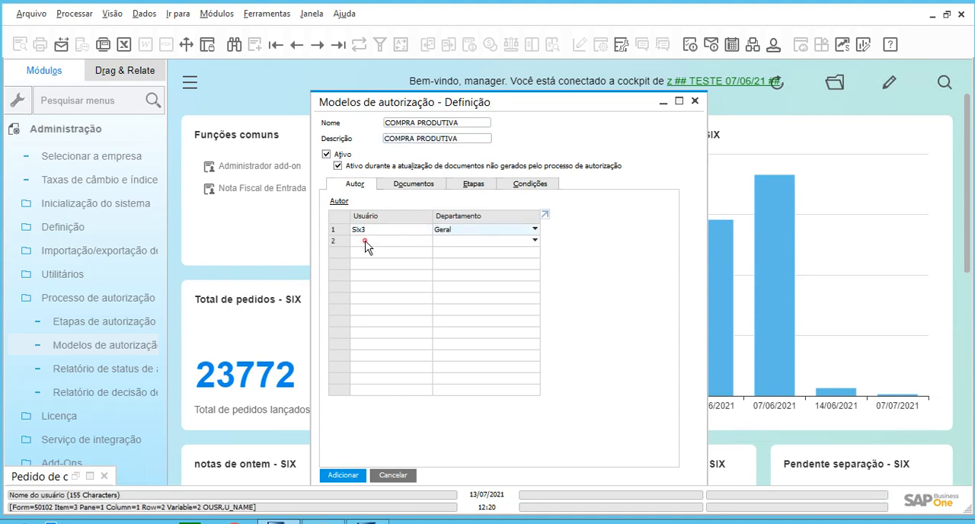
pyautogui.click(366, 241)
pyautogui.press('Tab')
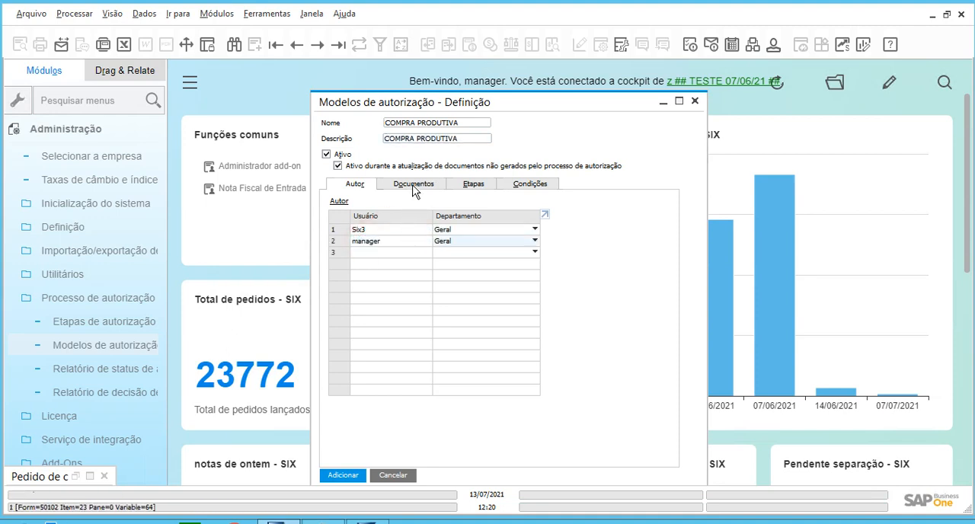
# Apply the COMPRA PRODUTIVA model to Pedido de compra documents and assign it the stage APROVA PED-COMPRA.
pyautogui.click(413, 184)
pyautogui.click(505, 245)
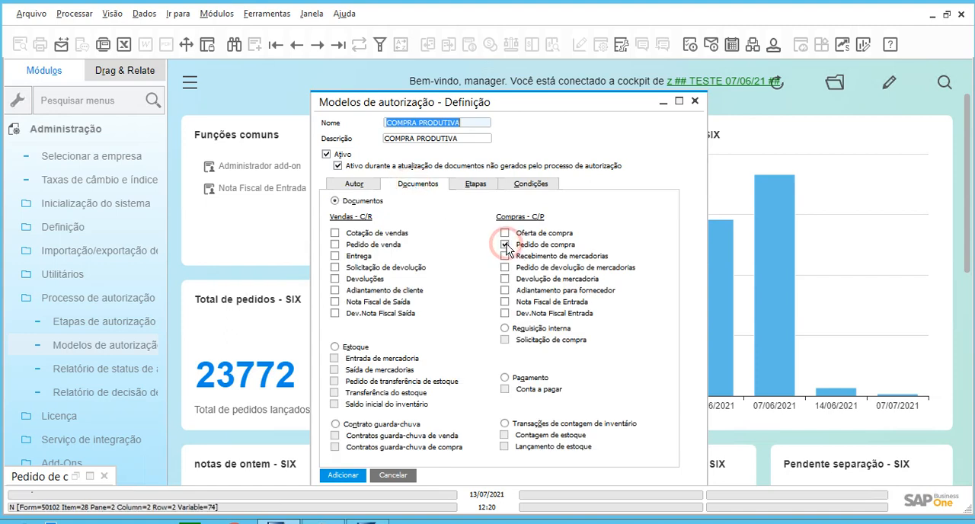
pyautogui.click(463, 184)
pyautogui.click(411, 229)
pyautogui.press('Tab')
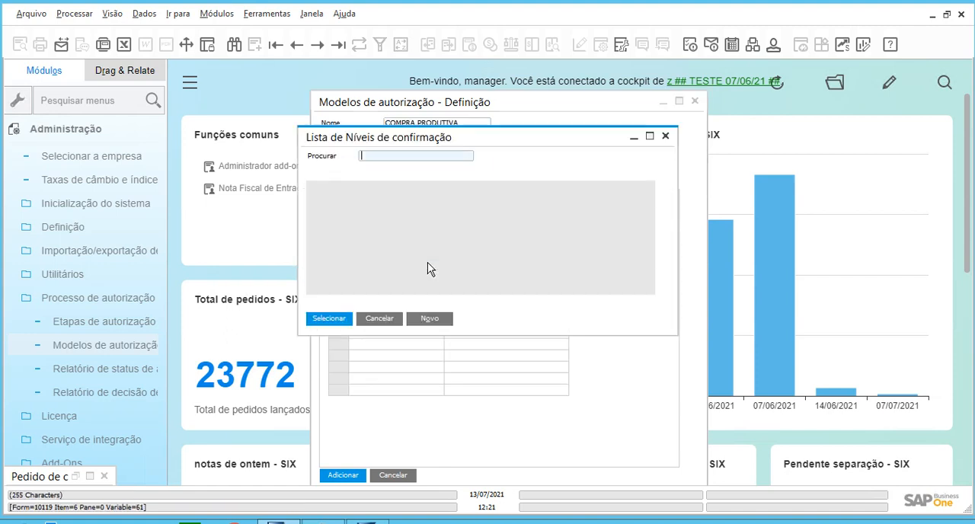
pyautogui.click(346, 317)
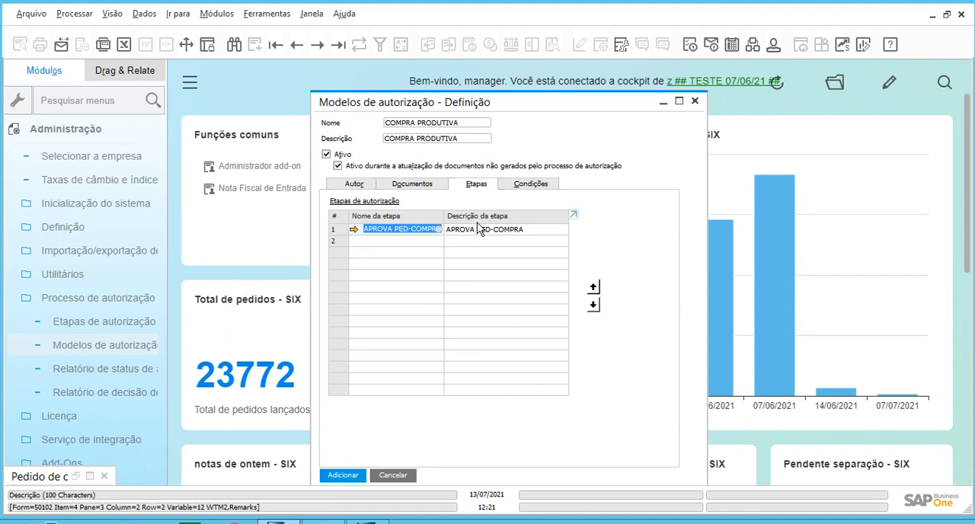
# Make the COMPRA PRODUTIVA model apply only under the user query Centro de custo PRODUCAO from the Aprovação category, and add the model.
pyautogui.click(518, 185)
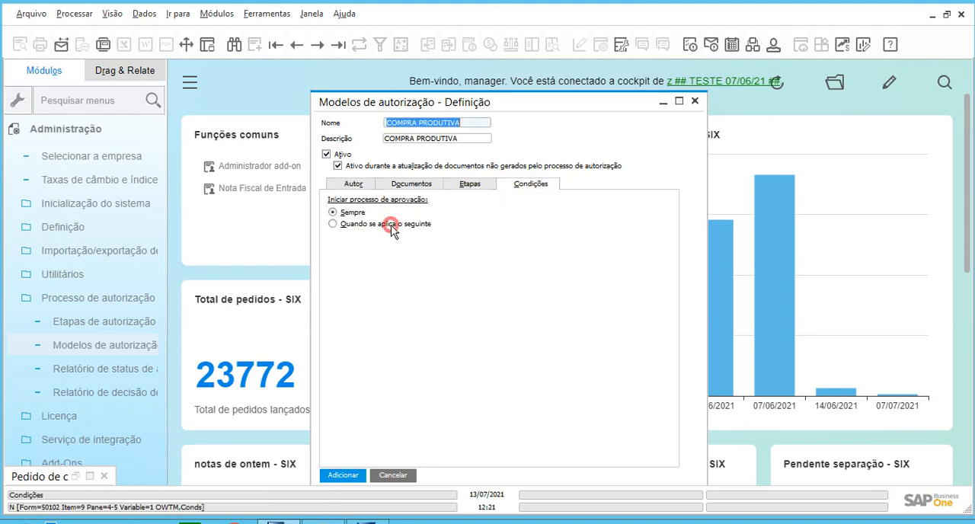
pyautogui.click(392, 224)
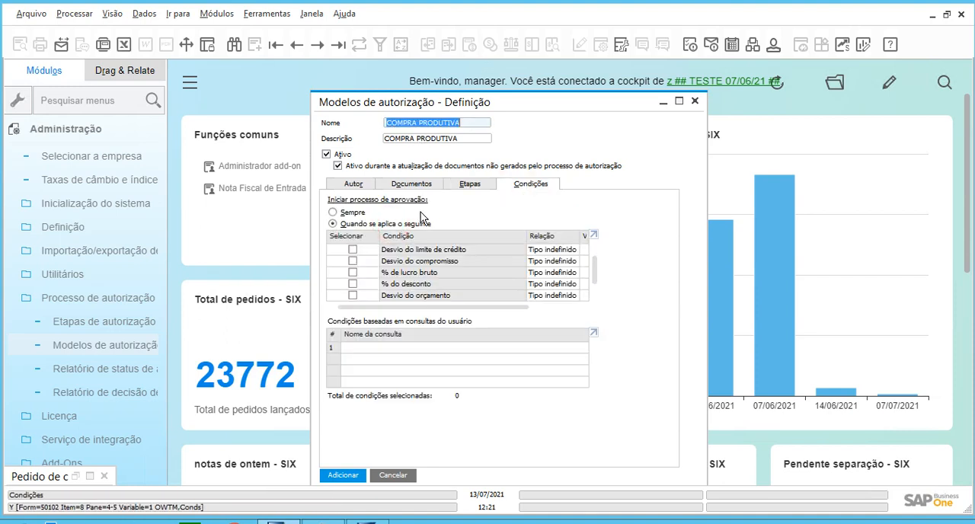
pyautogui.click(336, 349)
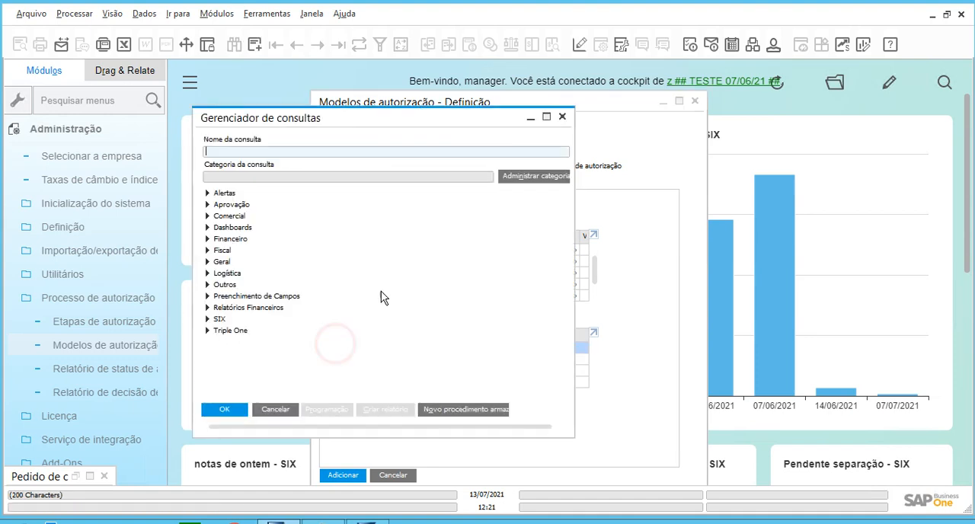
pyautogui.click(206, 205)
pyautogui.click(243, 227)
pyautogui.click(226, 410)
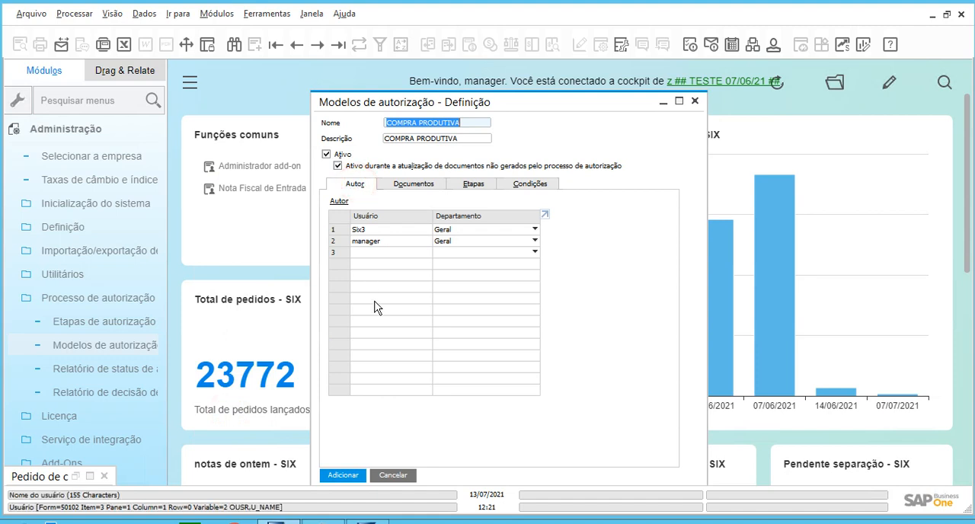
pyautogui.click(353, 474)
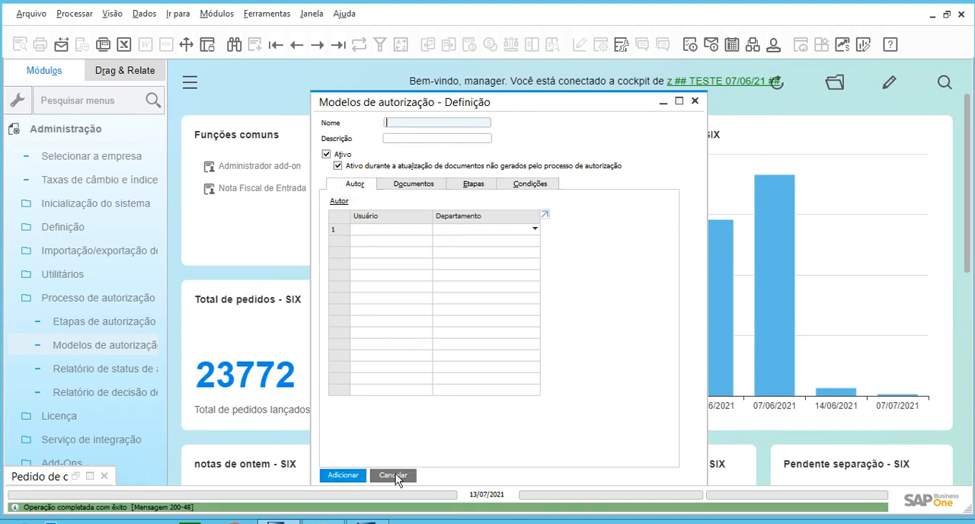
# Find the models starting with COMPRA and compare the condition queries of COMPRA ADMNISTRATIVA and COMPRA PRODUTIVA, closing the definition when done.
pyautogui.hotkey('ctrl', 'f')
pyautogui.write('COMPRA')
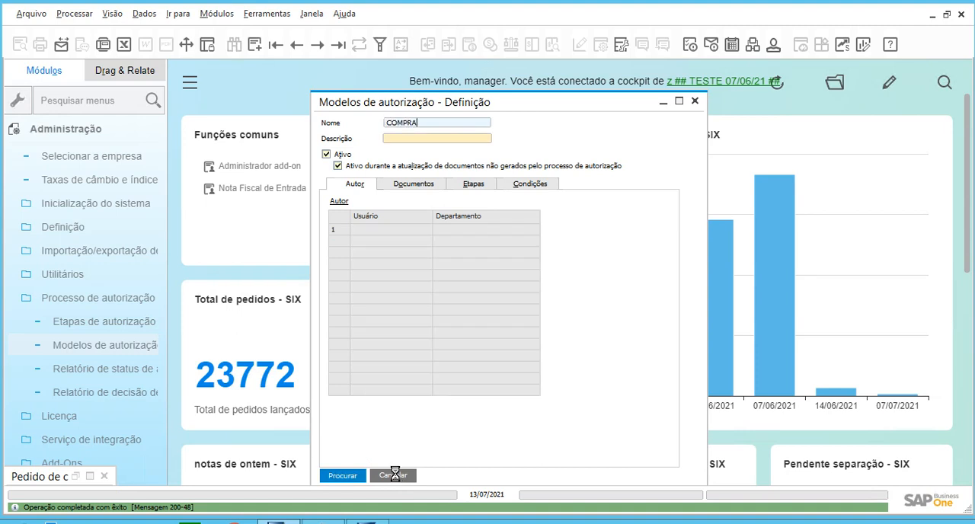
pyautogui.press('Return')
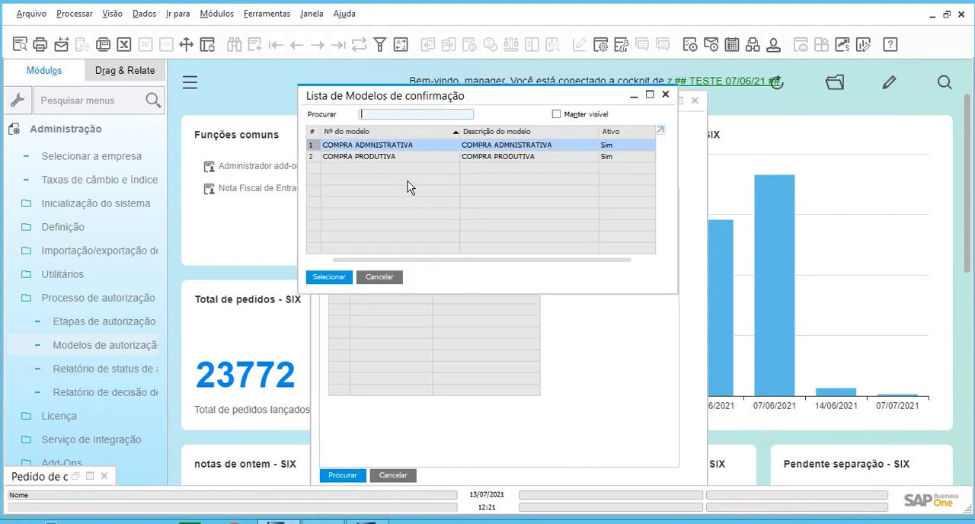
pyautogui.click(401, 146)
pyautogui.press('Return')
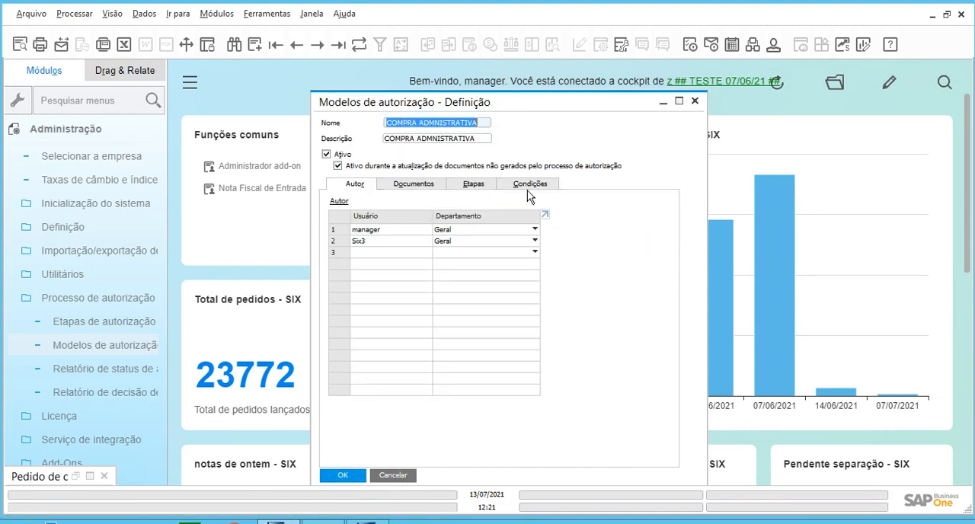
pyautogui.click(531, 184)
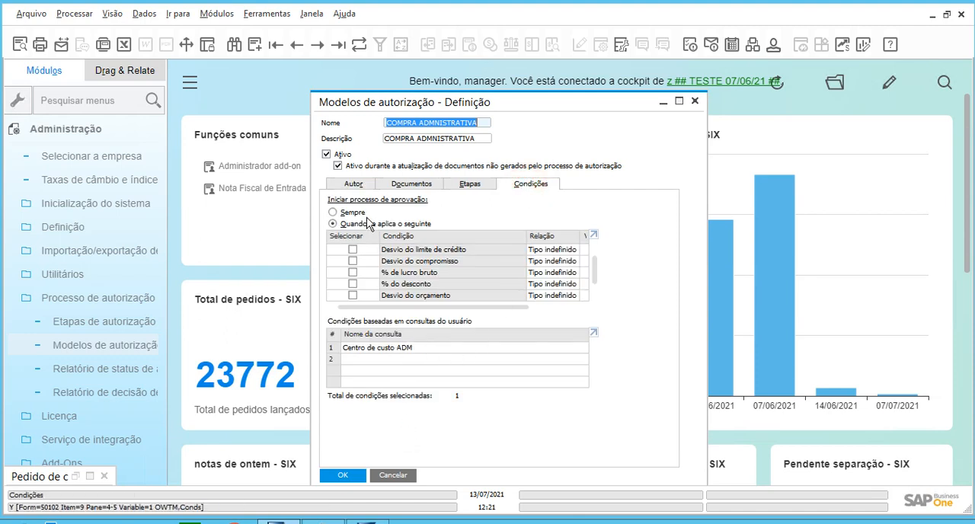
pyautogui.hotkey('ctrl', 'Right')
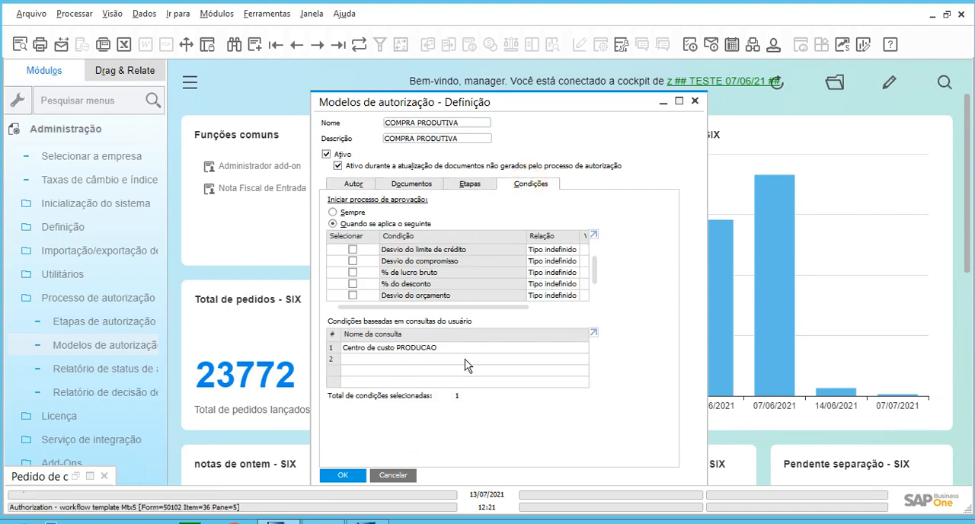
pyautogui.click(406, 475)
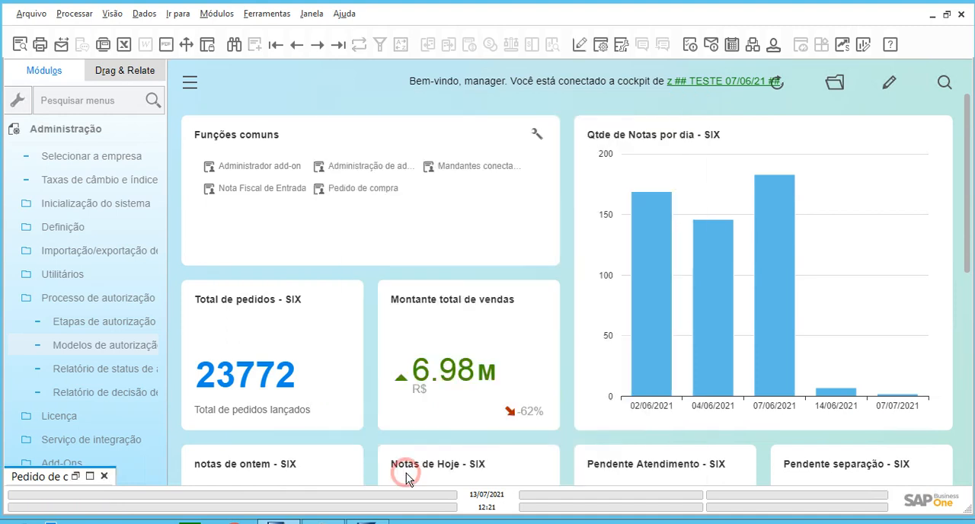
# Reopen the minimized purchase order and fill in tax code 1102-006 on the line for item 1556.
pyautogui.click(87, 479)
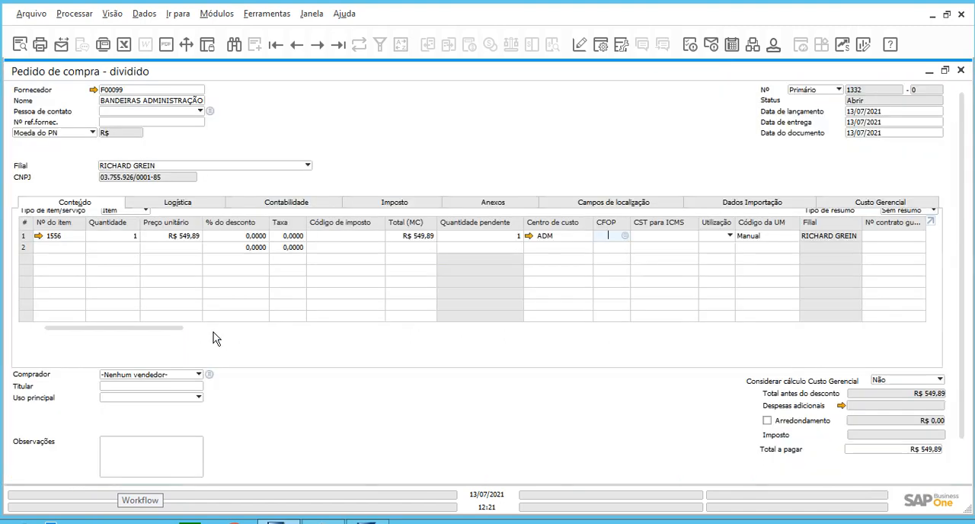
pyautogui.click(350, 237)
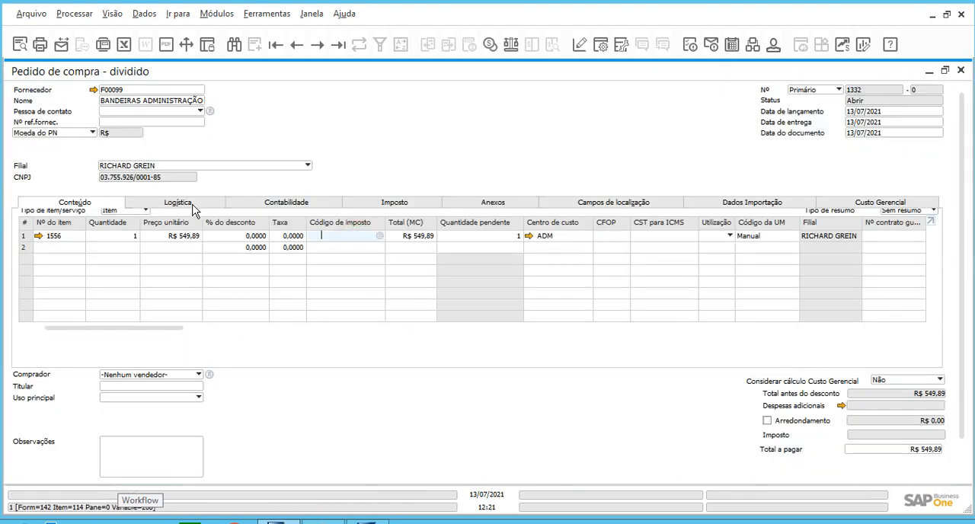
pyautogui.press('Tab')
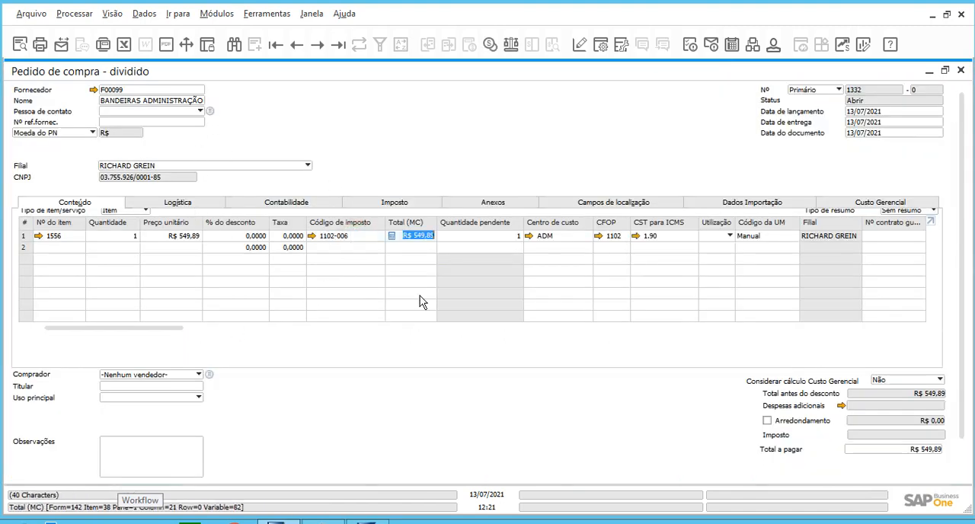
pyautogui.press('Tab')
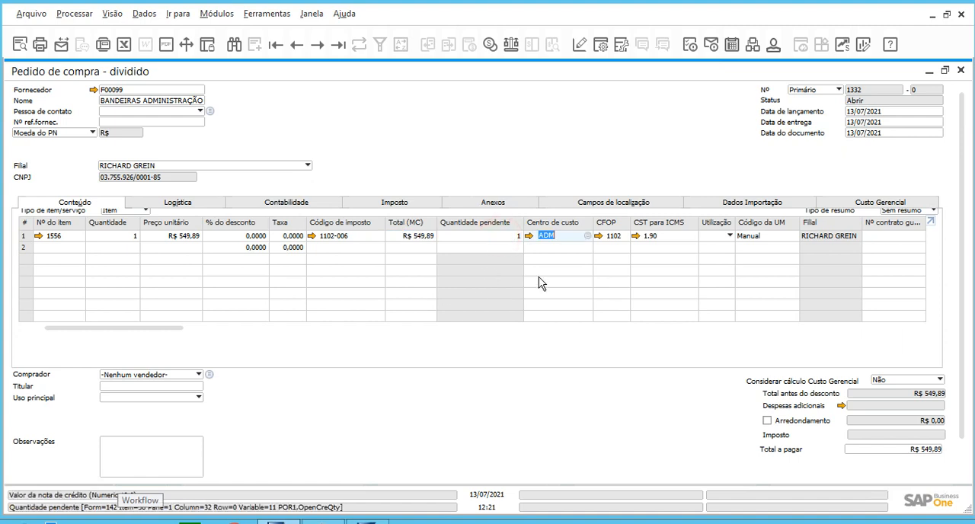
# Run the user query Centro de custo ADM from the Aprovação category against the order line's cost center, and close its result.
pyautogui.click(563, 239)
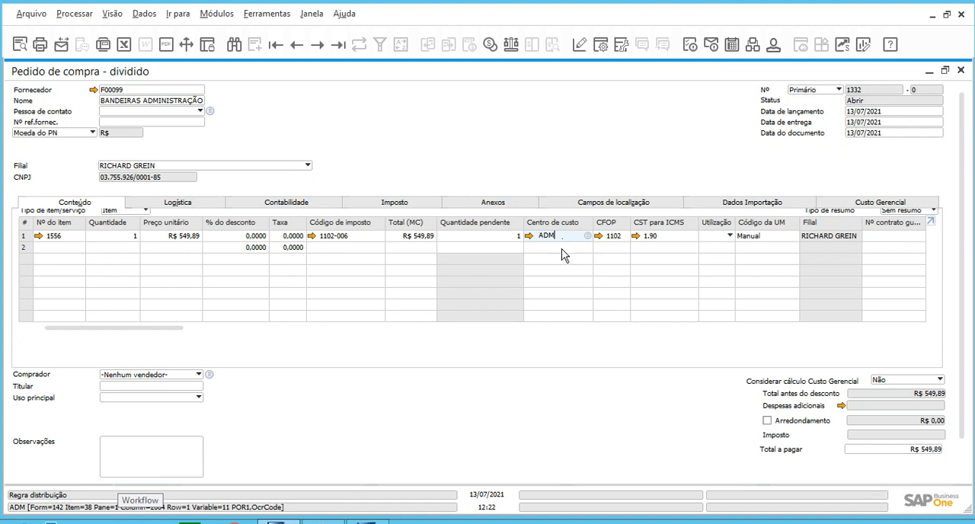
pyautogui.click(268, 13)
pyautogui.click(325, 178)
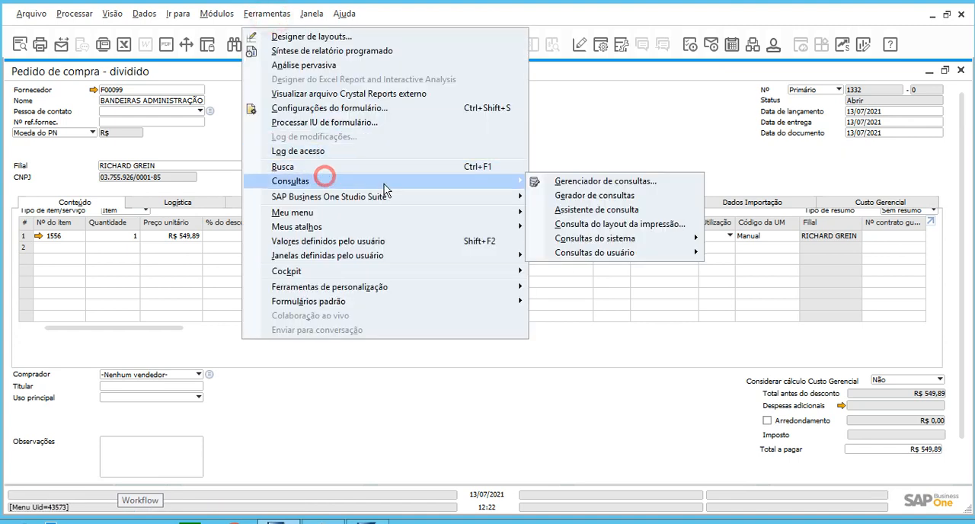
pyautogui.click(619, 253)
pyautogui.moveTo(776, 284)
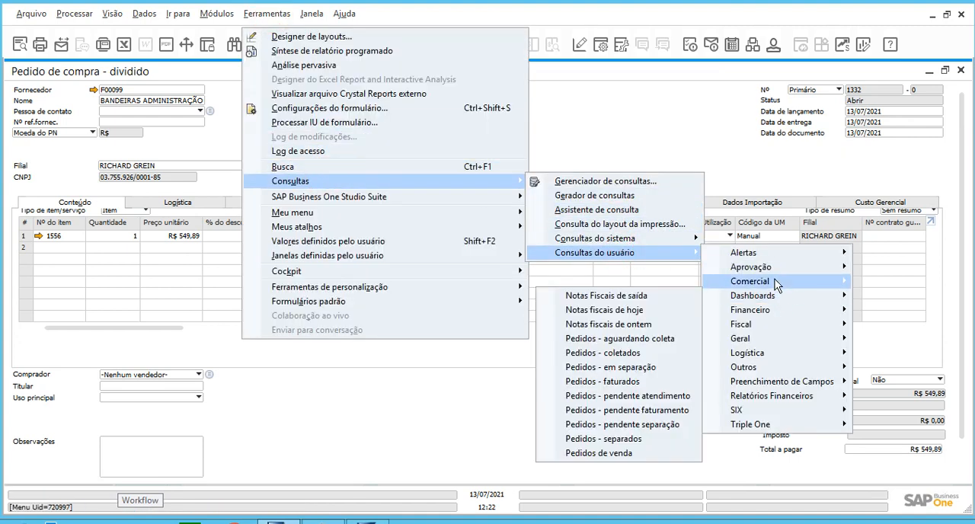
pyautogui.moveTo(769, 267)
pyautogui.click(677, 267)
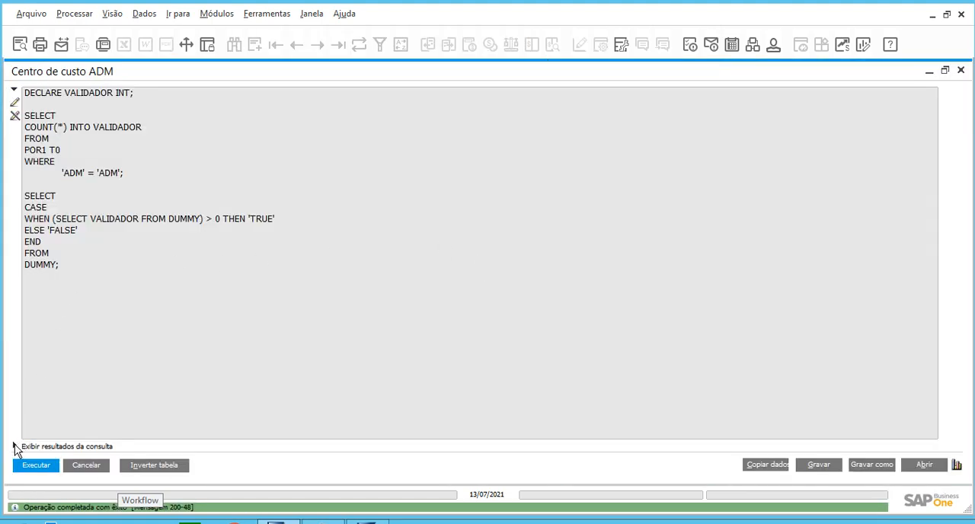
pyautogui.click(15, 444)
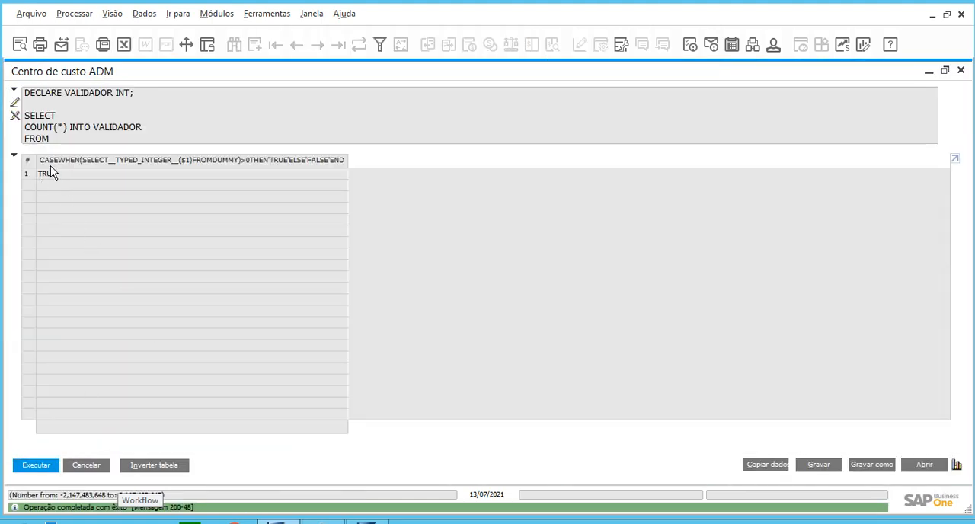
pyautogui.click(86, 465)
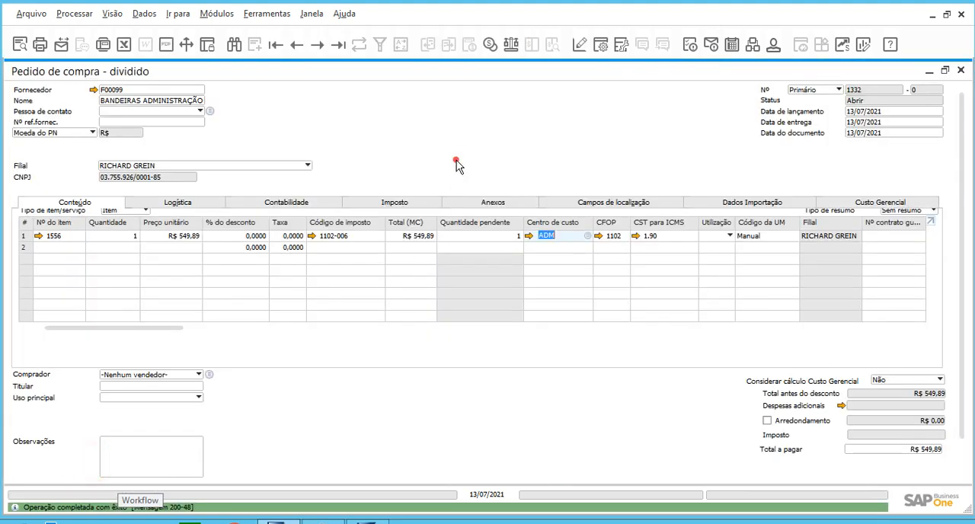
# Submit the purchase order with cost center ADM to check which authorization models it triggers, and cancel the document generation request.
pyautogui.click(168, 451)
pyautogui.moveTo(961, 331); pyautogui.dragTo(951, 463)
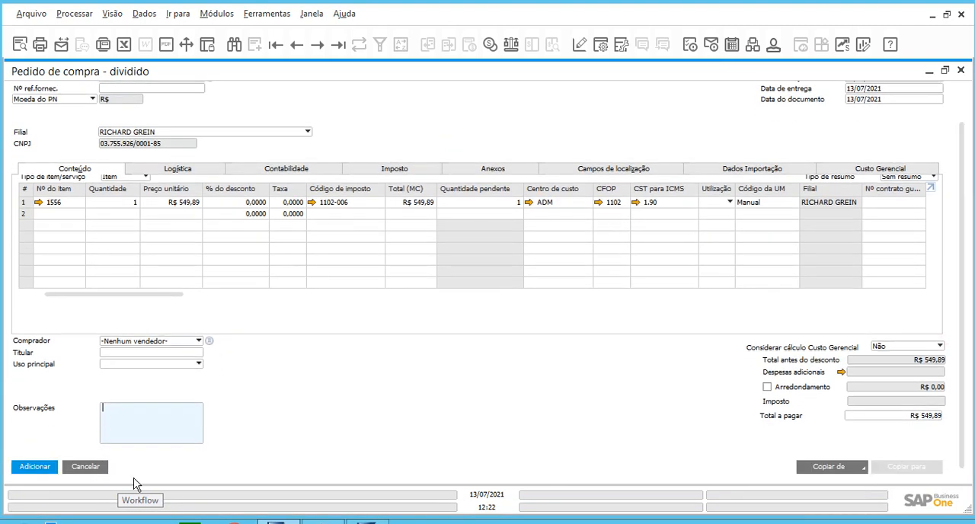
pyautogui.click(24, 468)
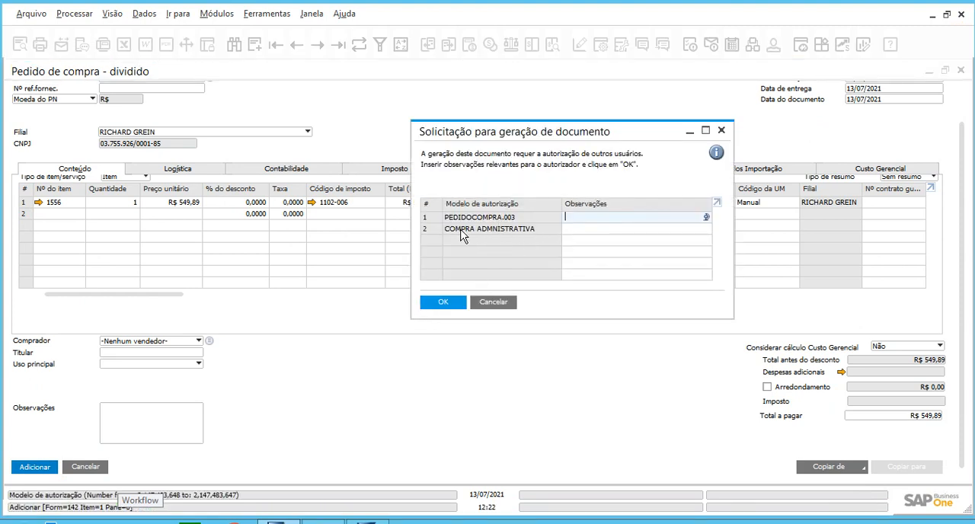
pyautogui.click(431, 229)
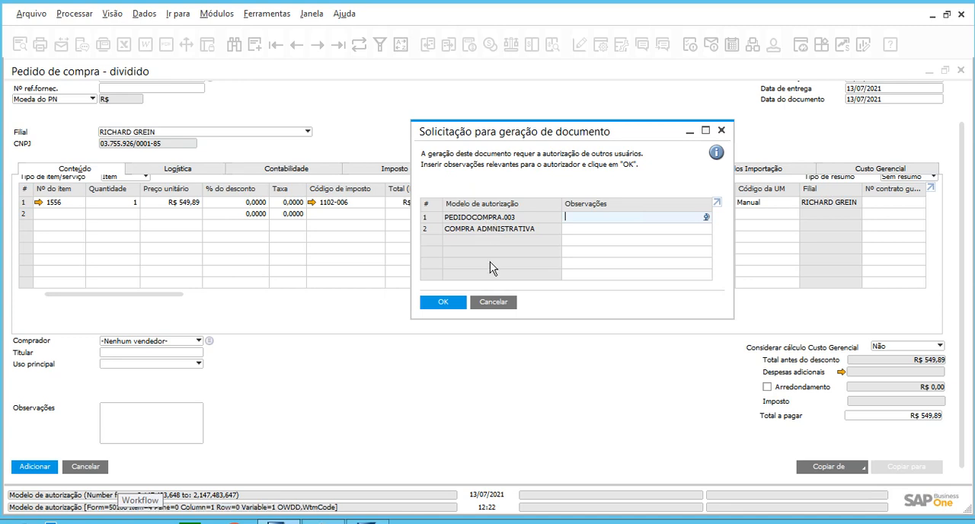
pyautogui.click(431, 229)
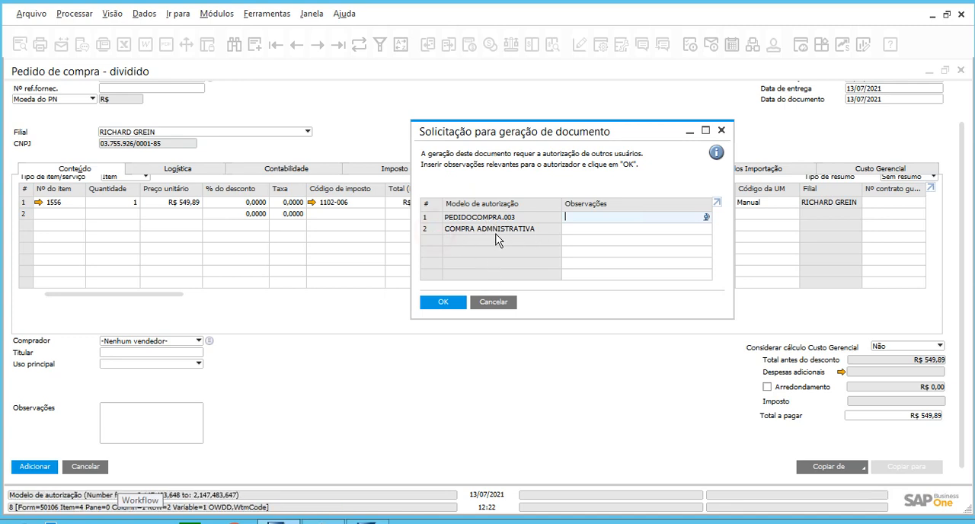
pyautogui.click(503, 302)
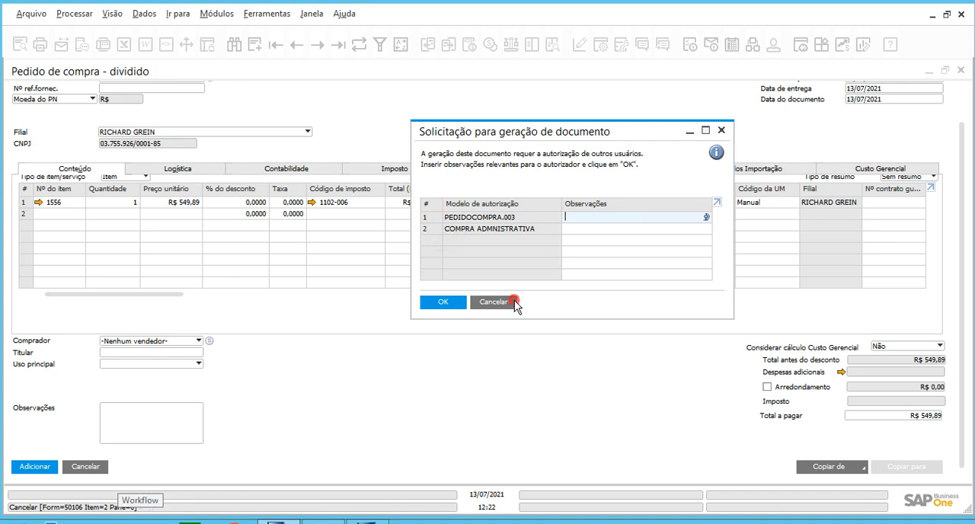
# Set the order line's cost center to PRODUCAO, submit the order to check the triggered authorization models, and cancel the request.
pyautogui.write('PROD')
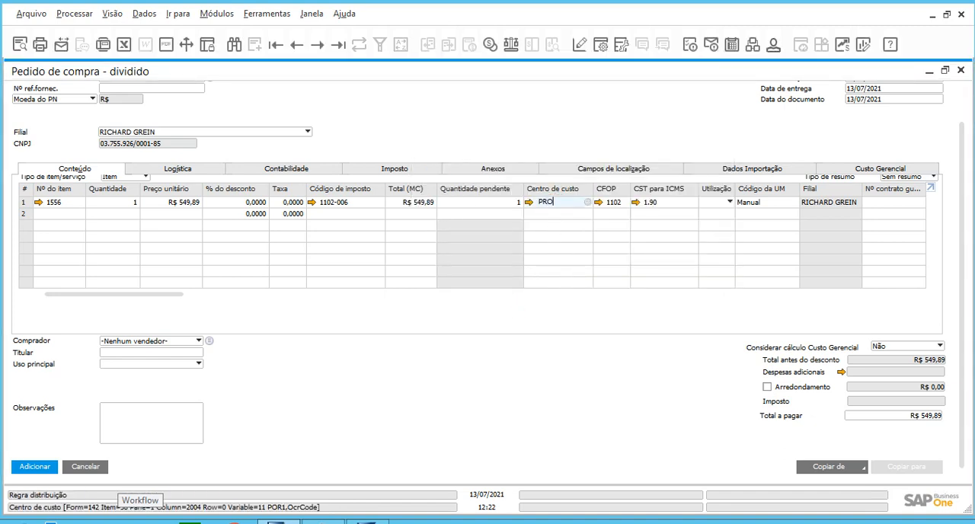
pyautogui.press('Tab')
pyautogui.click(486, 238)
pyautogui.click(486, 240)
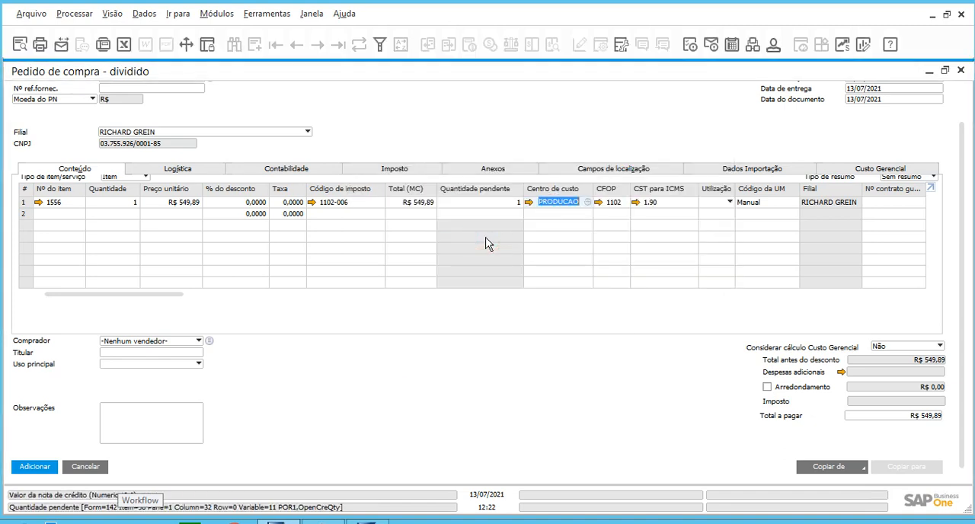
pyautogui.click(35, 467)
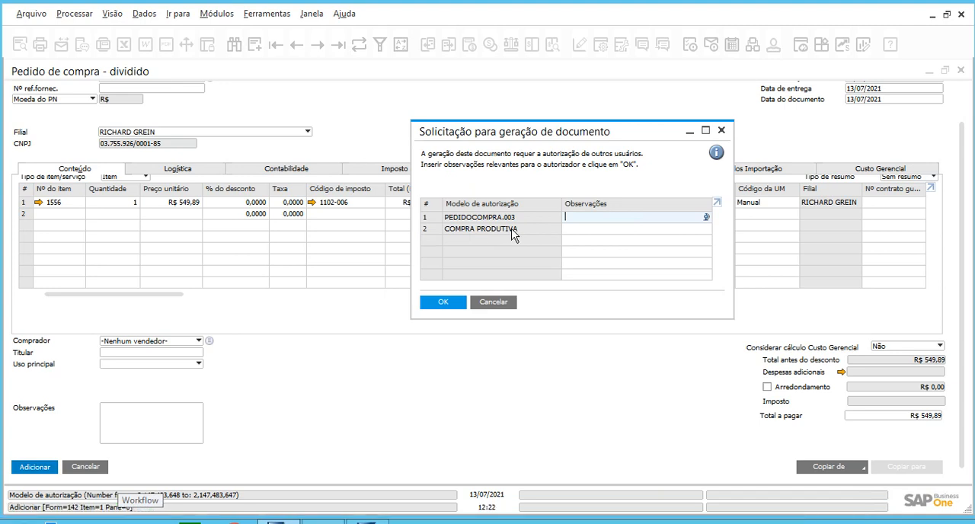
pyautogui.click(490, 304)
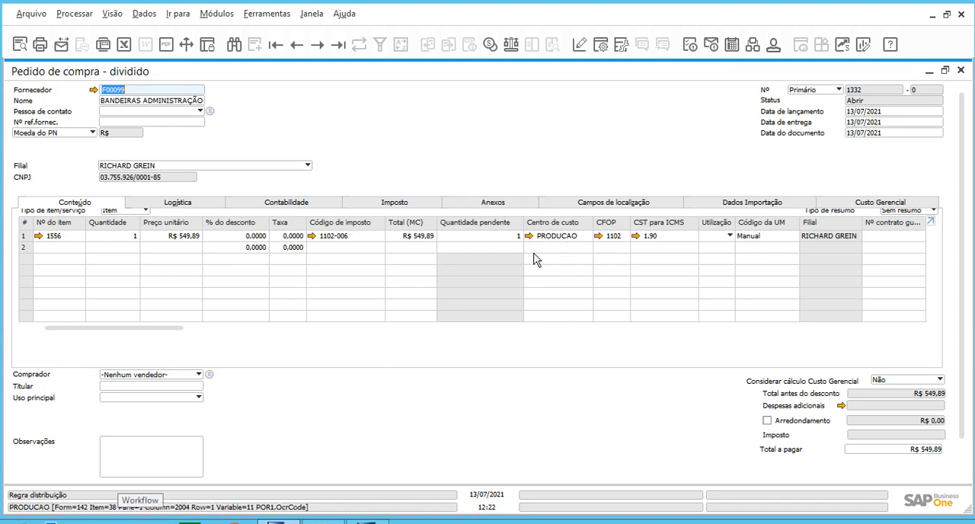
# Minimize the purchase order, review the queries in the query manager's Aprovação category, and return to the maximized order.
pyautogui.click(175, 90)
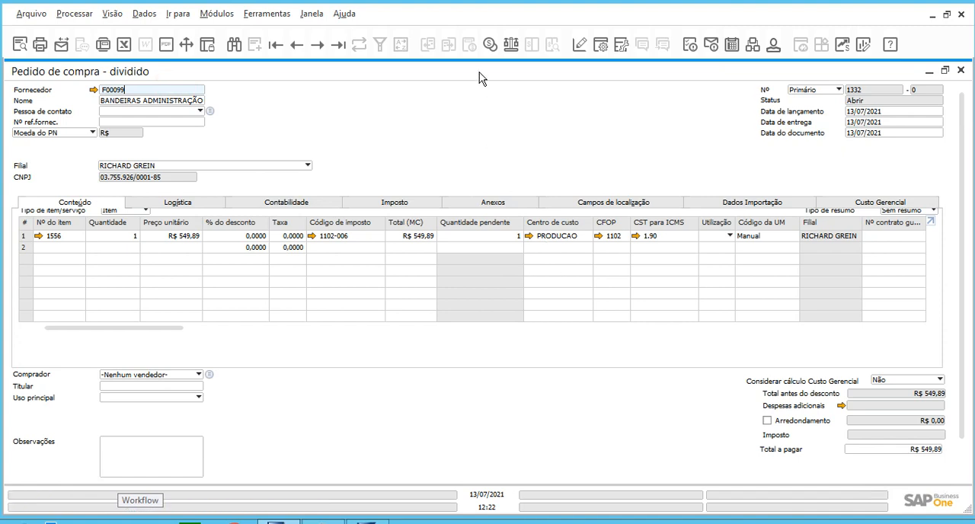
pyautogui.moveTo(478, 72); pyautogui.dragTo(473, 119)
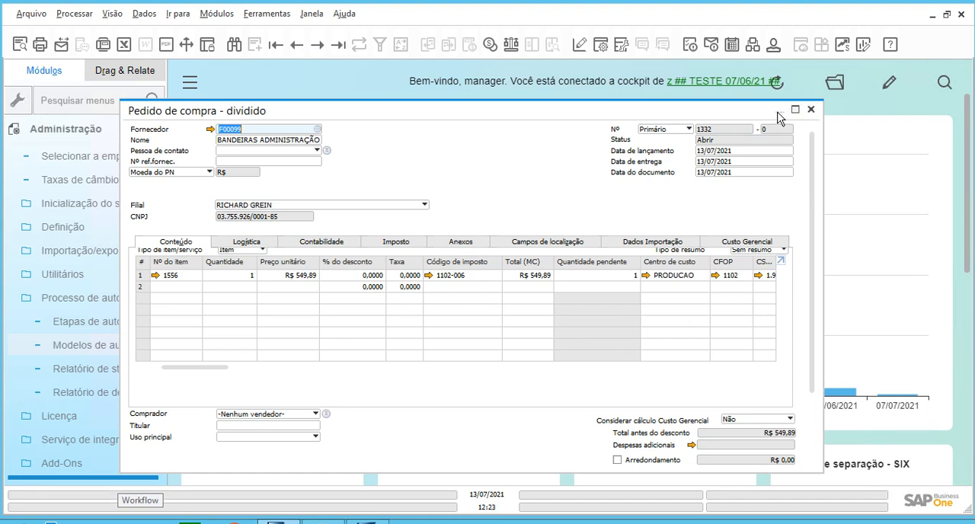
pyautogui.click(779, 114)
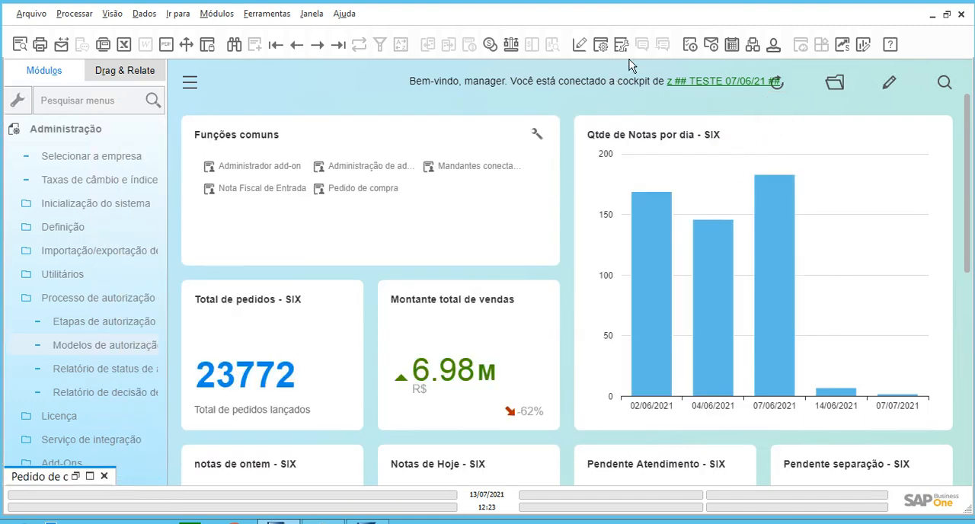
pyautogui.click(624, 46)
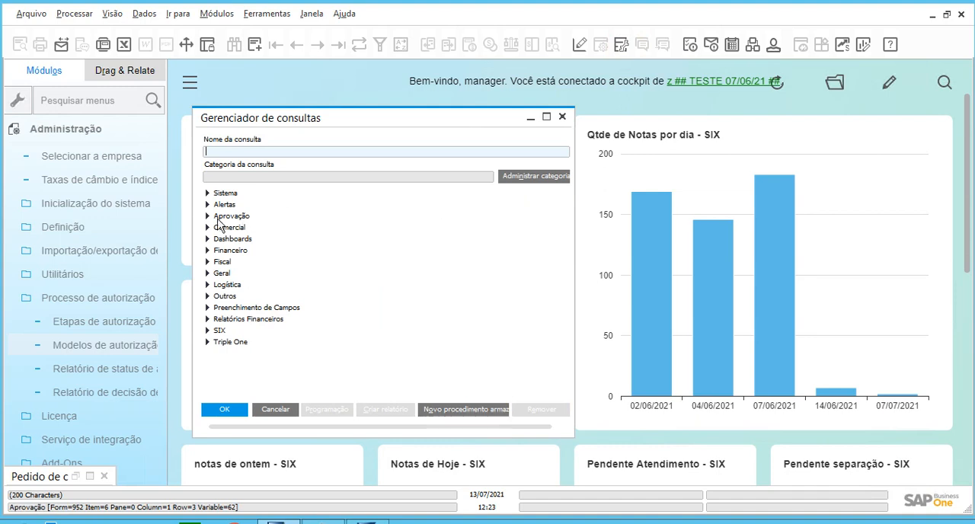
pyautogui.click(208, 216)
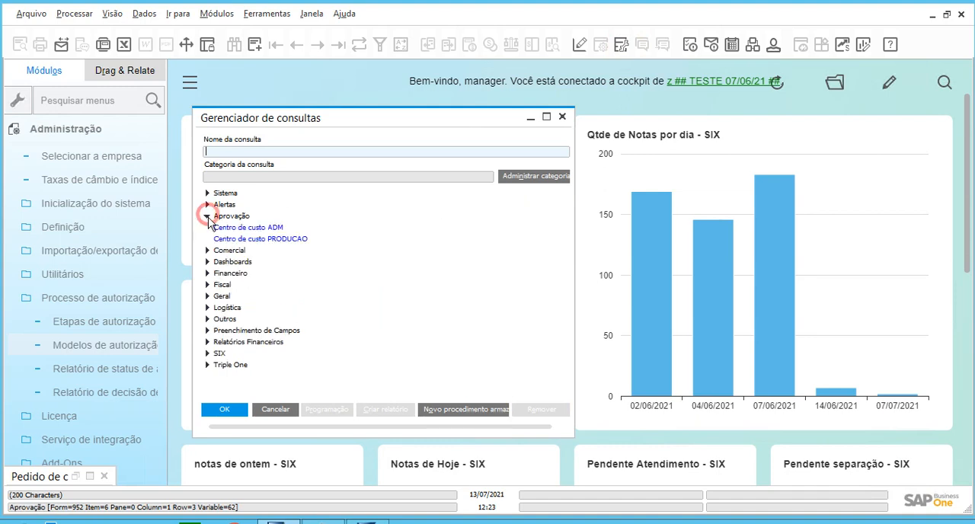
pyautogui.click(91, 476)
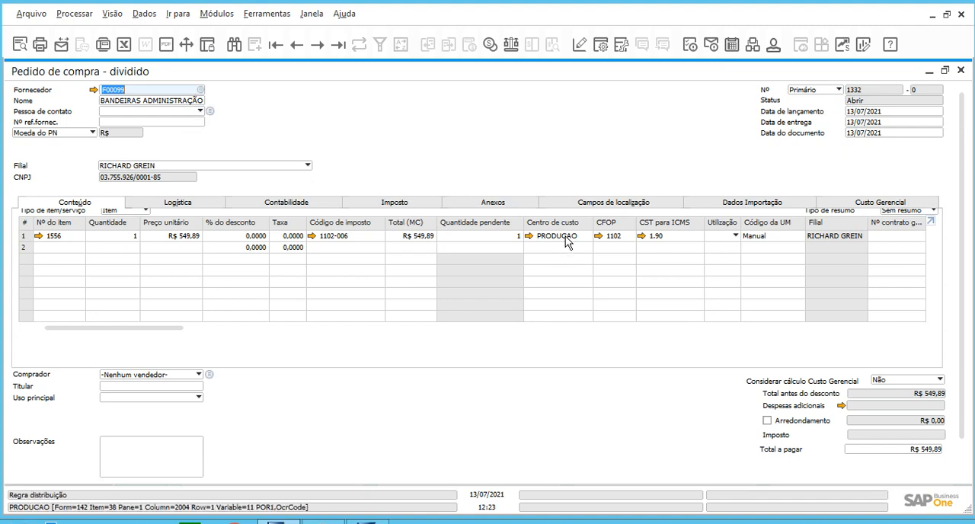
# Minimize the purchase order, examine the Centro de custo ADM query's SQL, including its ADM condition and TRUE/FALSE cases, and close it.
pyautogui.click(929, 71)
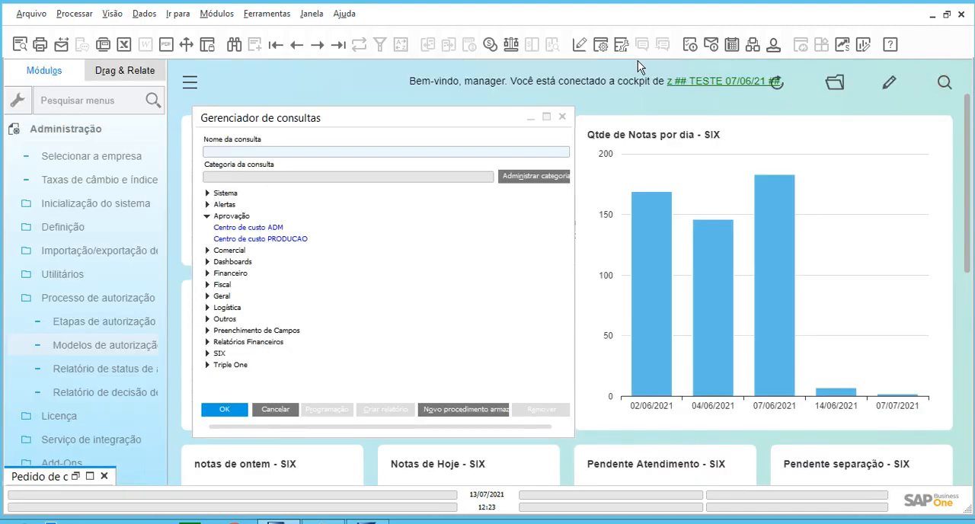
pyautogui.doubleClick(272, 228)
pyautogui.click(14, 155)
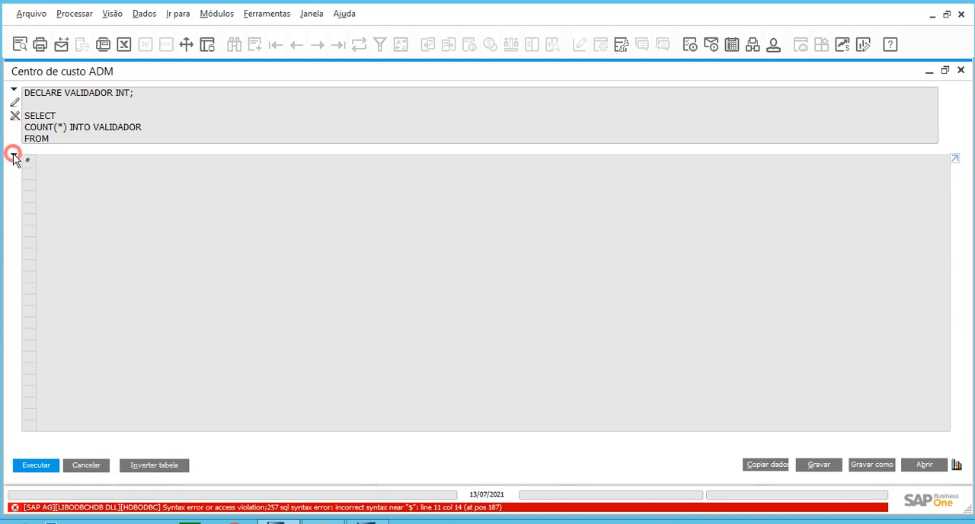
pyautogui.click(46, 100)
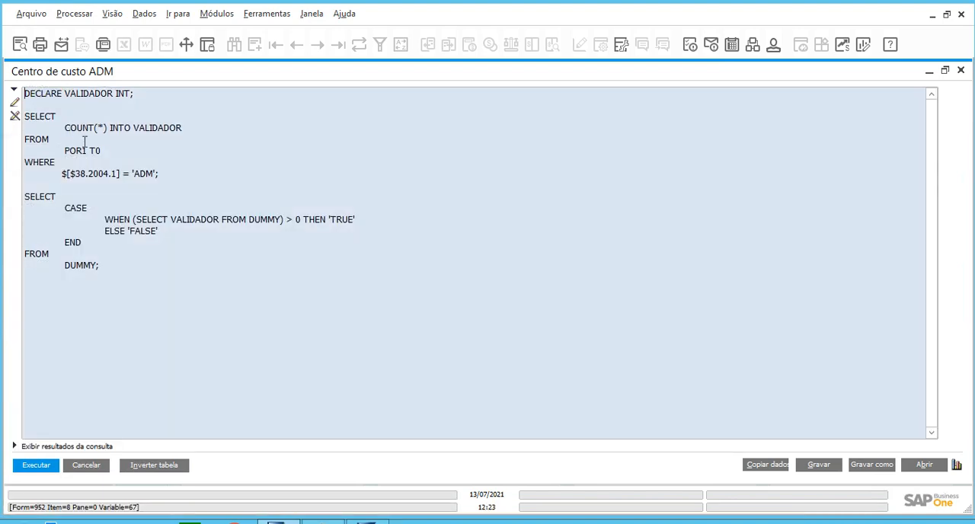
pyautogui.moveTo(23, 116); pyautogui.dragTo(202, 128)
pyautogui.moveTo(143, 93); pyautogui.dragTo(9, 91)
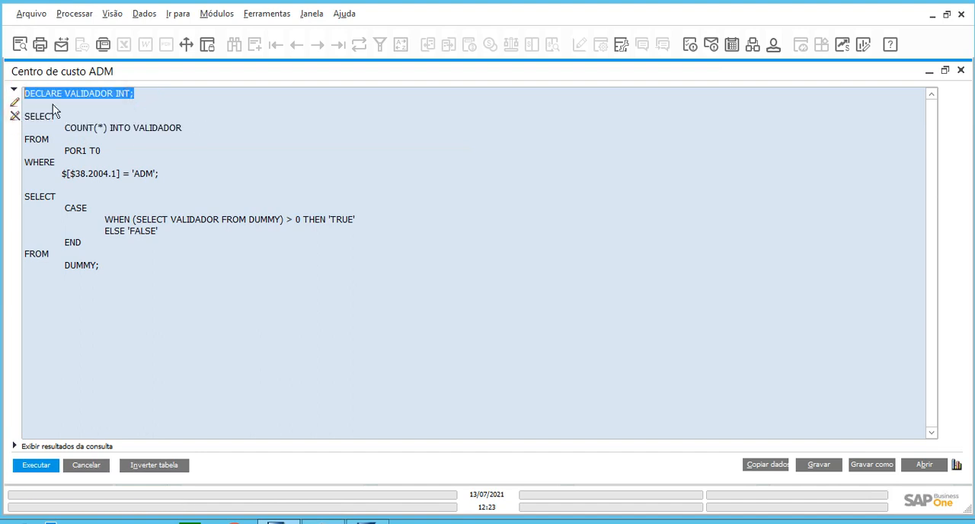
pyautogui.moveTo(170, 175)
pyautogui.mouseDown()
pyautogui.moveTo(90, 176)
pyautogui.moveTo(168, 173)
pyautogui.mouseUp()
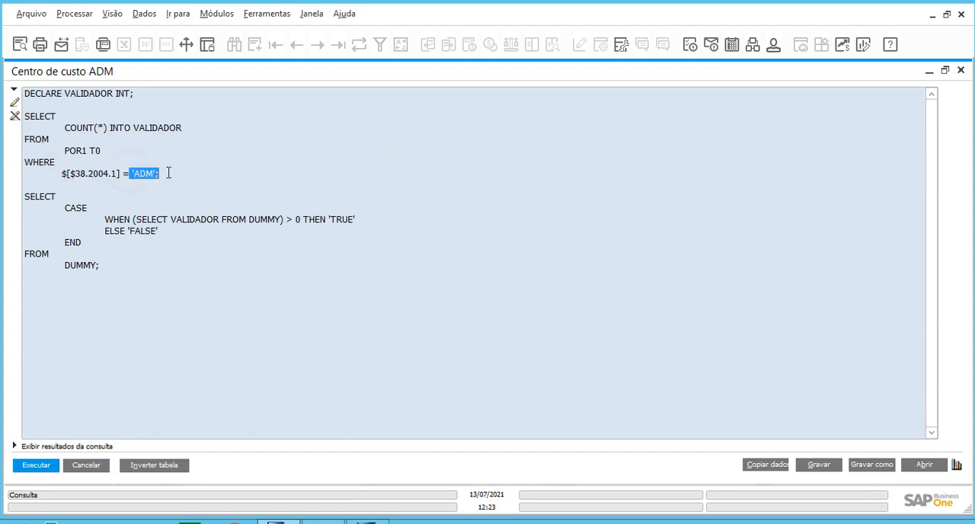
pyautogui.doubleClick(329, 220)
pyautogui.moveTo(175, 233); pyautogui.dragTo(131, 230)
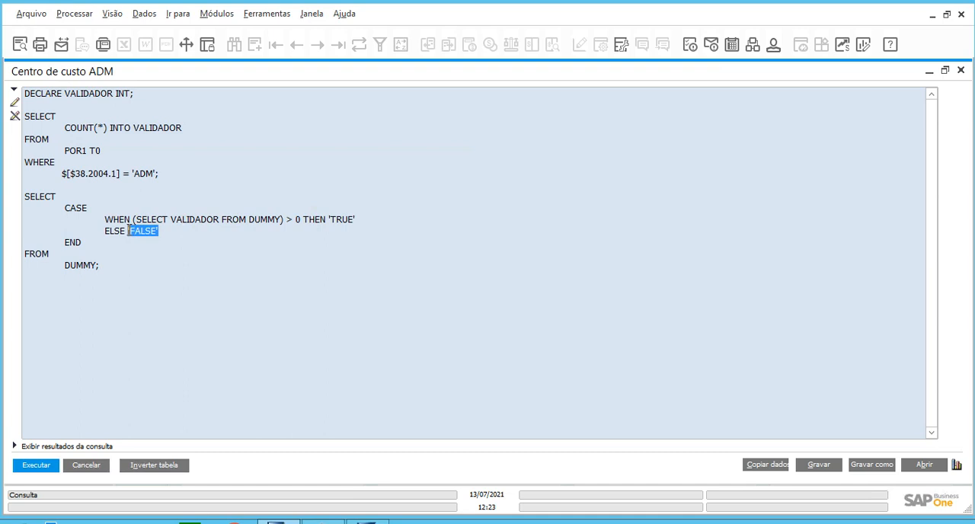
pyautogui.moveTo(133, 173); pyautogui.dragTo(156, 173)
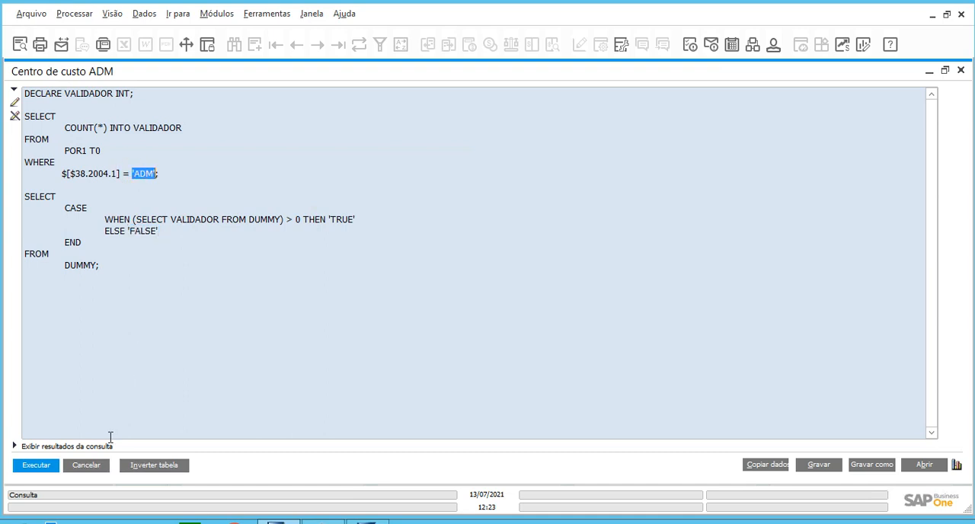
pyautogui.click(86, 465)
# Examine the PRODUCAO condition in the Centro de custo PRODUCAO query's SQL, and close both the query and the query manager.
pyautogui.doubleClick(276, 242)
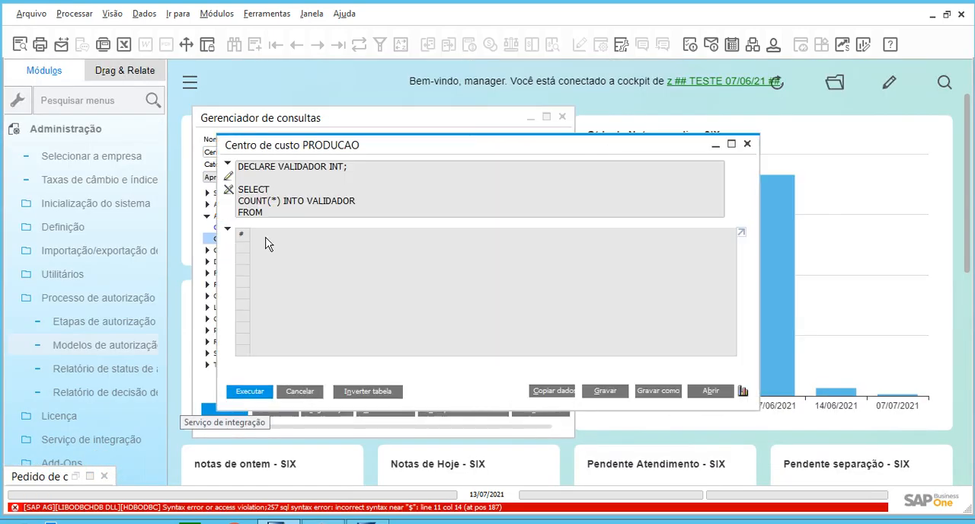
pyautogui.click(227, 229)
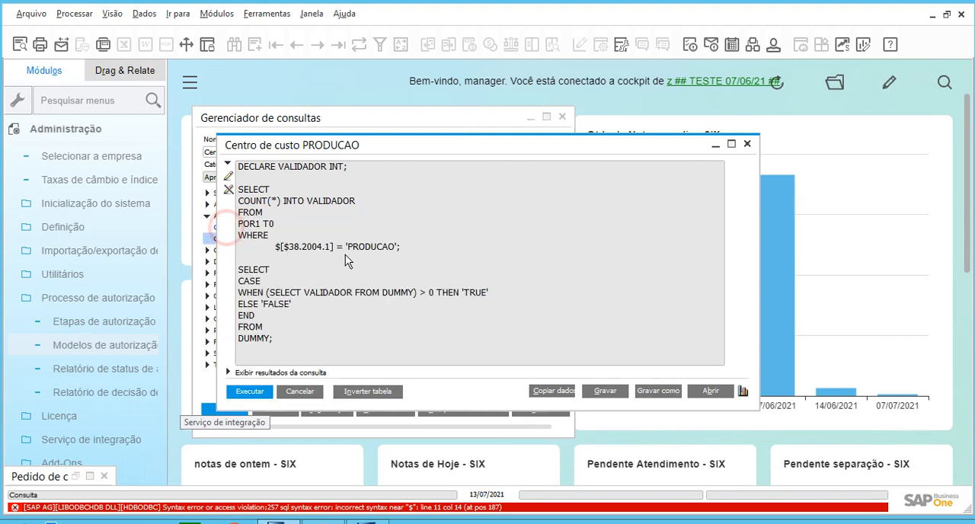
pyautogui.click(348, 246)
pyautogui.moveTo(346, 247); pyautogui.dragTo(398, 247)
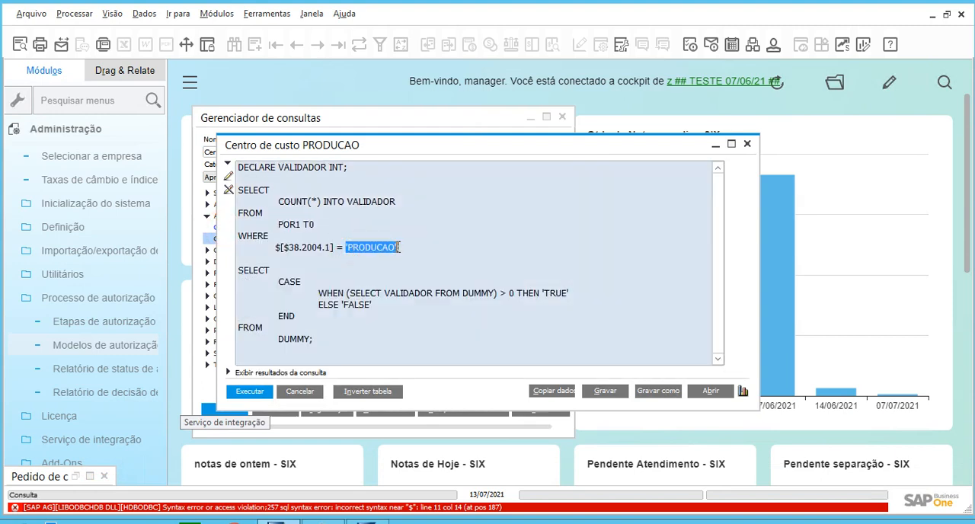
pyautogui.click(302, 391)
pyautogui.click(278, 410)
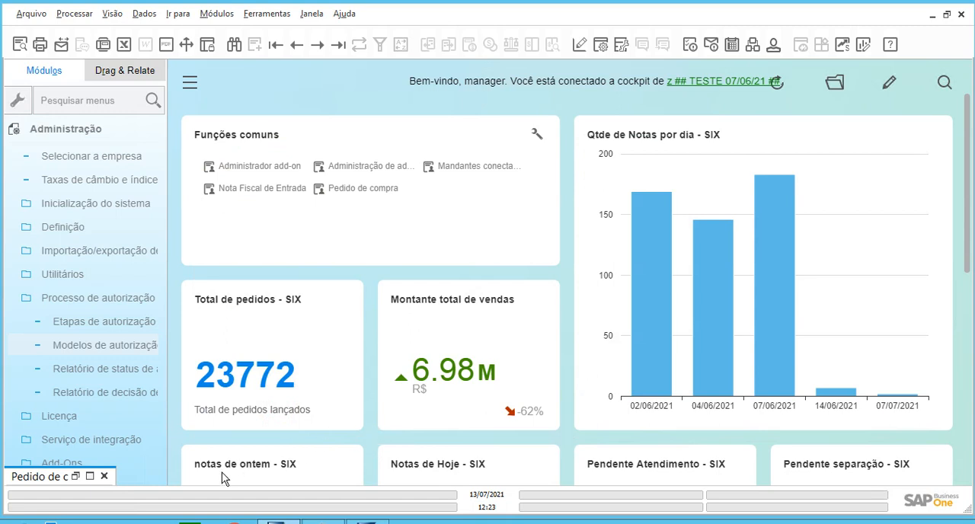
# Bring the purchase order back up to review the line's cost center, and minimize it again.
pyautogui.click(90, 479)
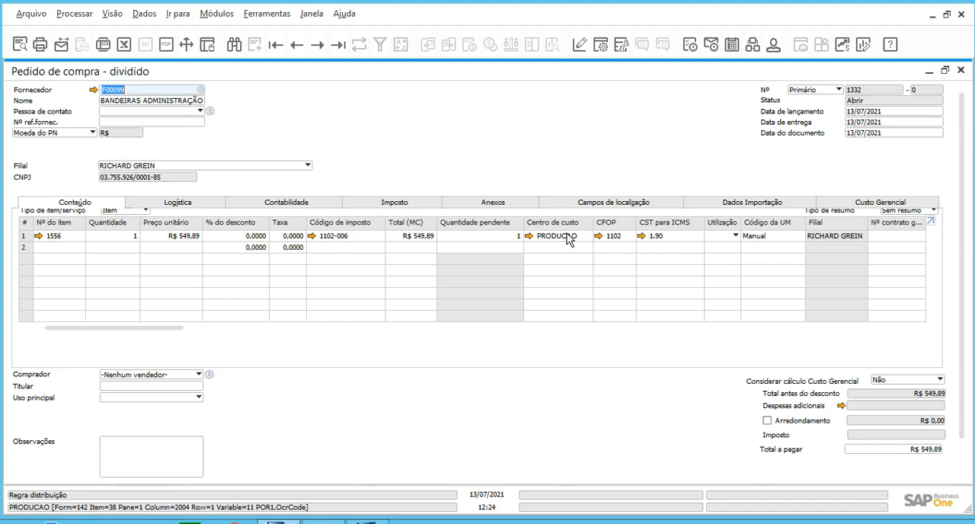
pyautogui.doubleClick(562, 69)
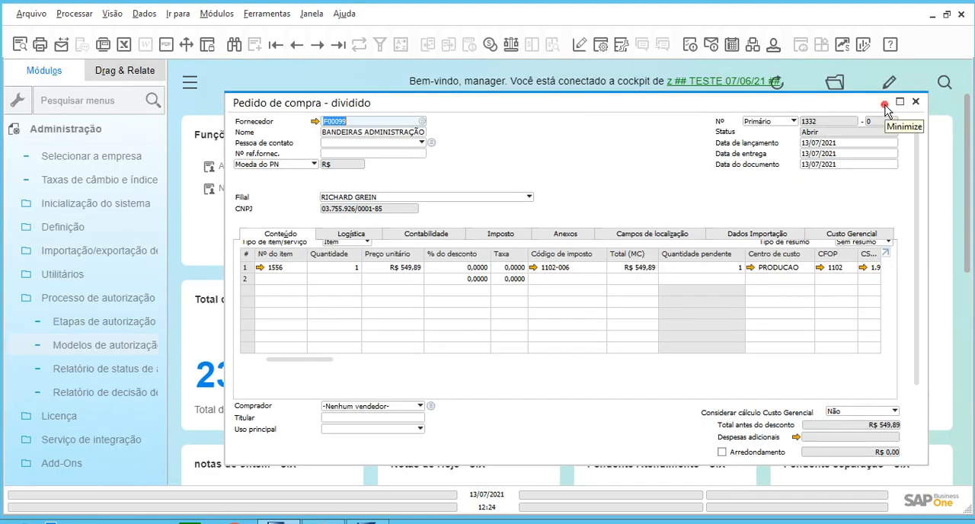
pyautogui.click(884, 102)
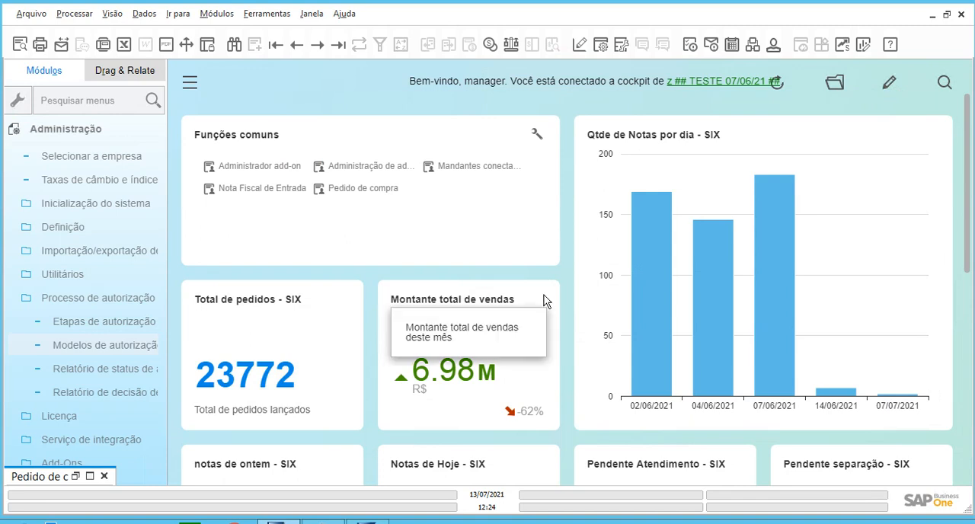
# Collapse the Administração module and minimize the remote session to view the screen-versus-database diagram in Paint.
pyautogui.click(142, 131)
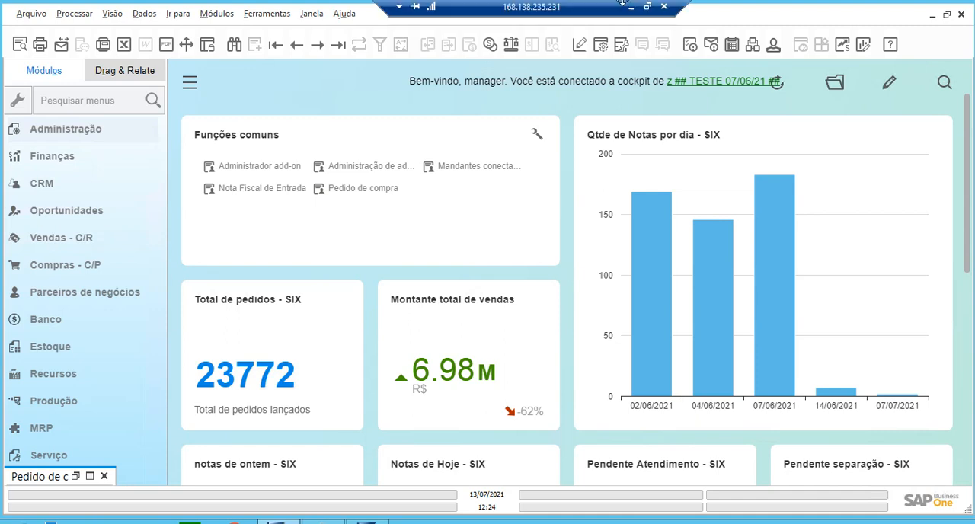
pyautogui.click(630, 8)
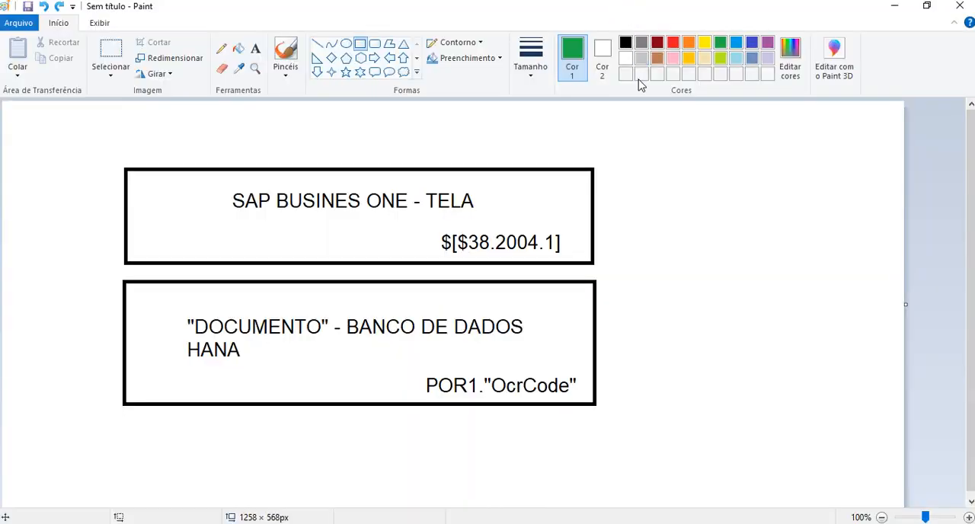